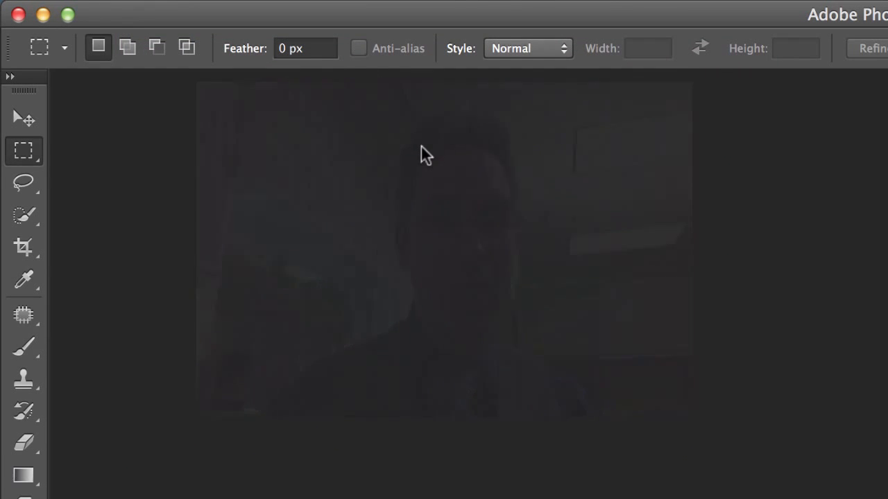
# Create a new document from the Web preset with a size of 1280 x 1024.
pyautogui.click(197, 1)
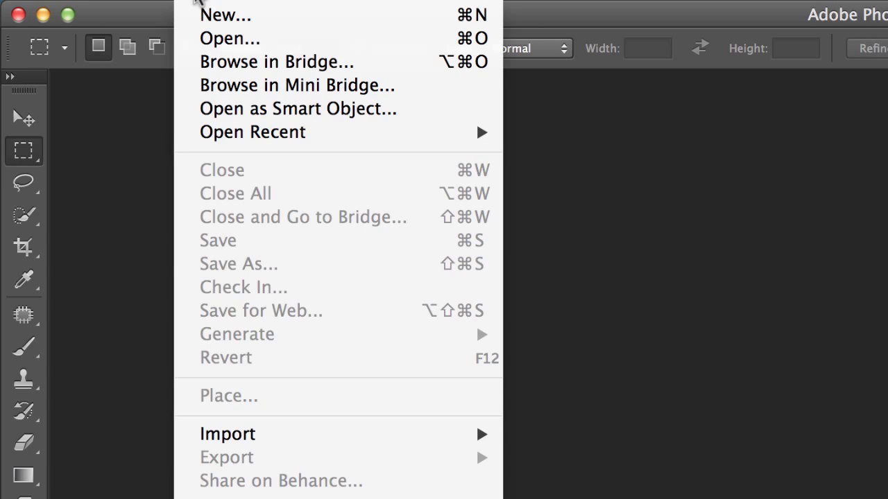
pyautogui.click(210, 24)
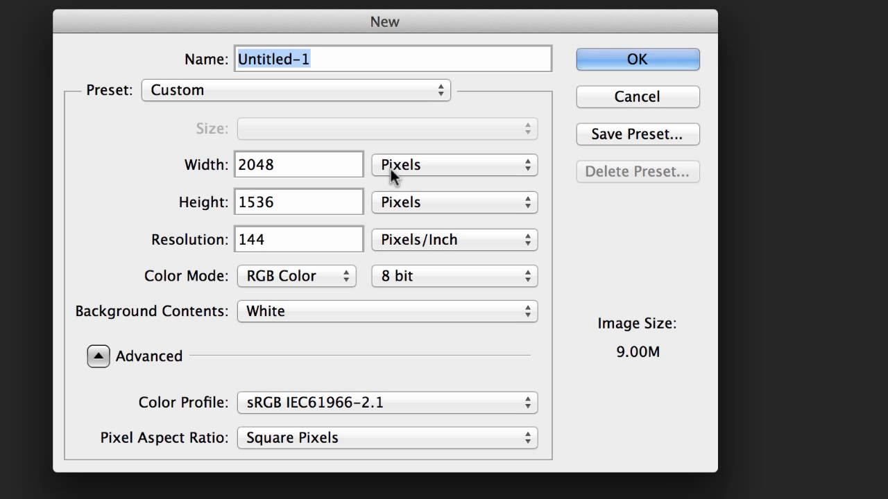
pyautogui.click(350, 92)
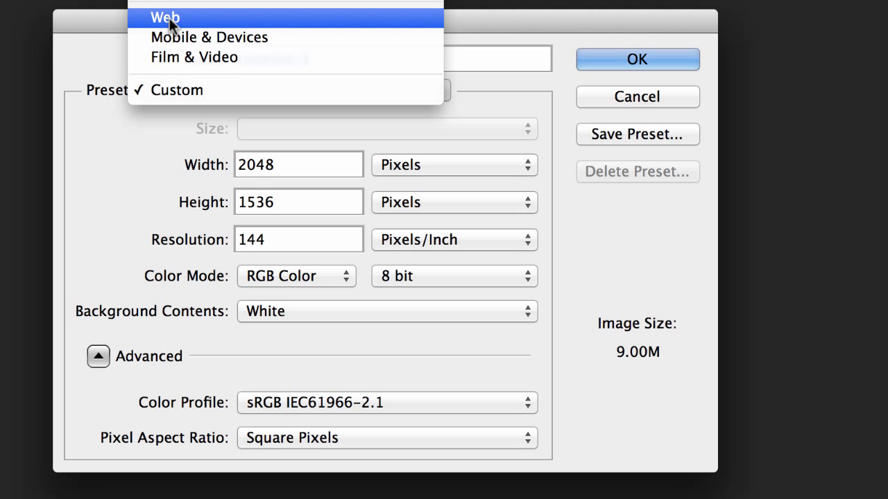
pyautogui.click(231, 21)
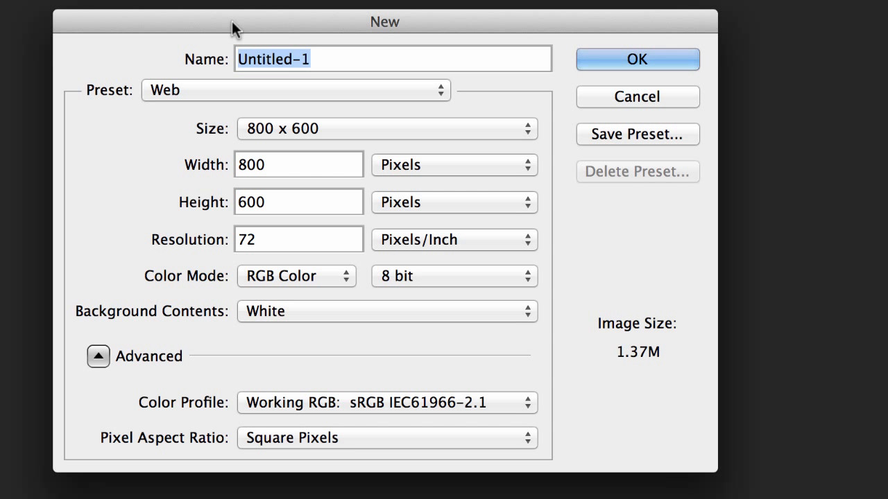
pyautogui.click(414, 134)
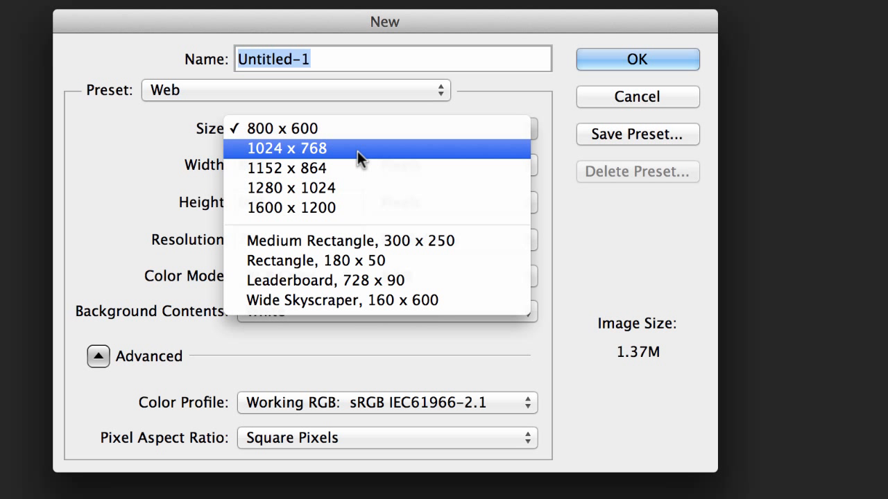
pyautogui.click(308, 187)
pyautogui.click(642, 61)
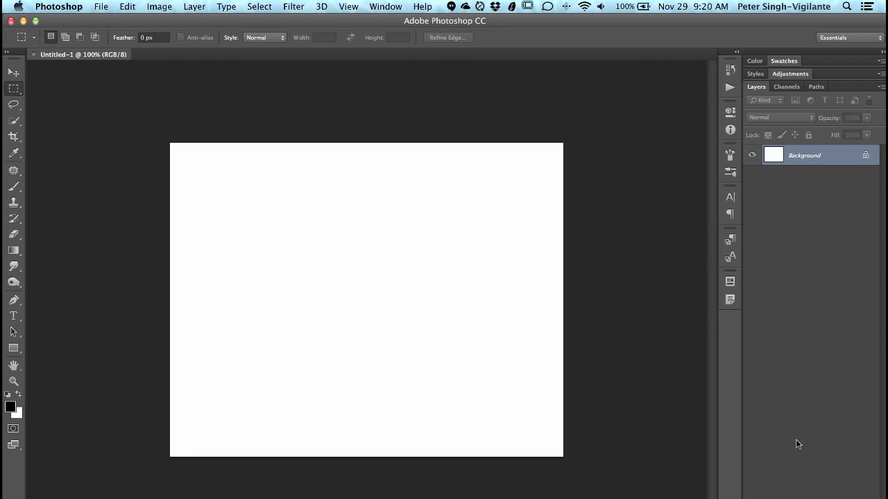
# Add a new blank layer and set the foreground color to yellow (#fce700).
pyautogui.press('alt+shift+super+n')
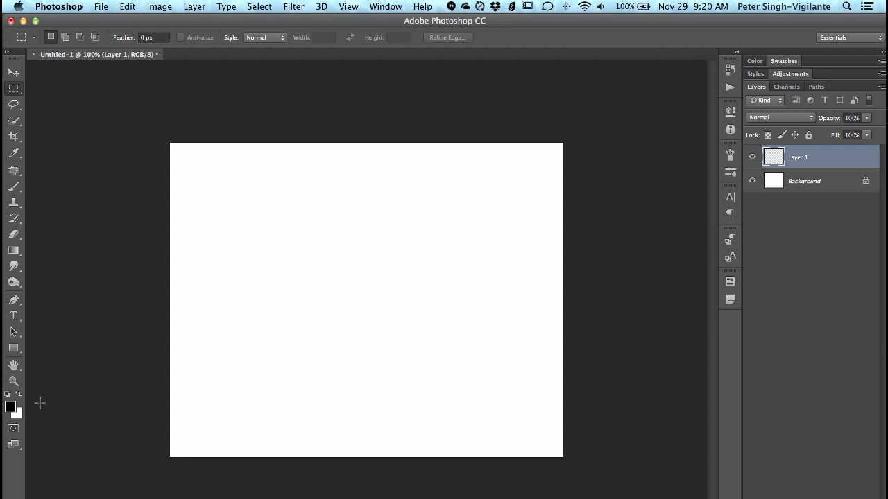
pyautogui.click(10, 409)
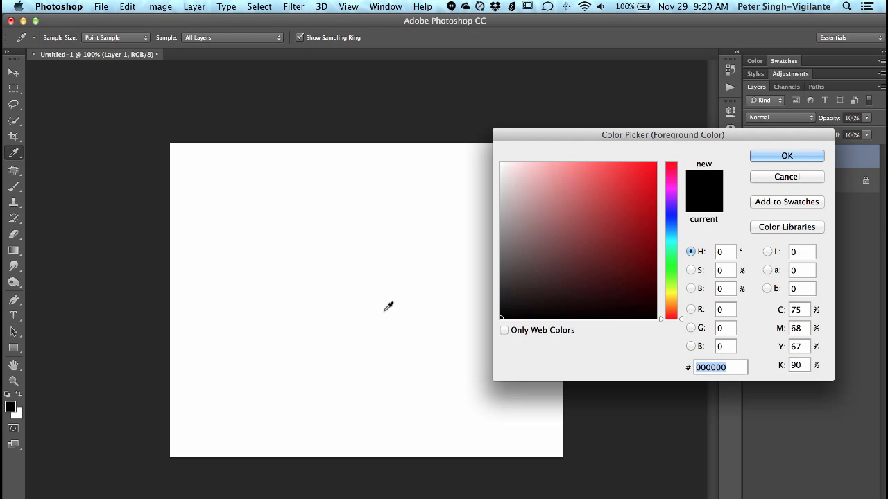
pyautogui.moveTo(678, 305); pyautogui.dragTo(668, 294)
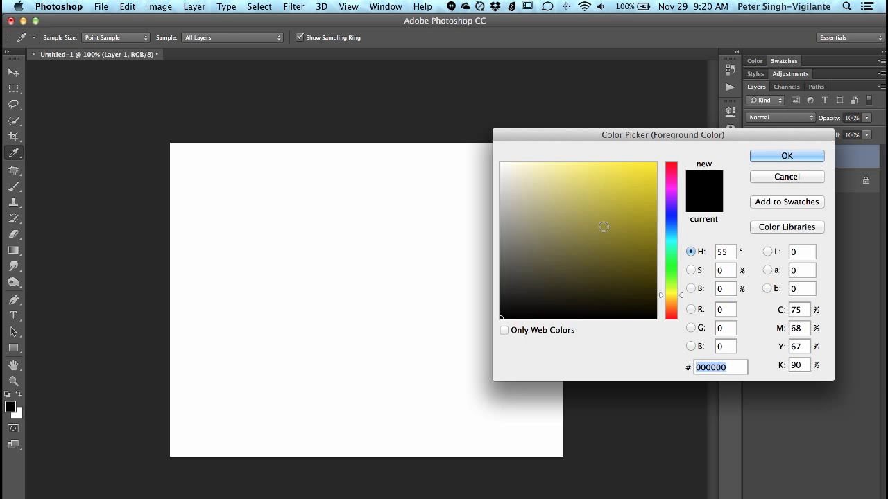
pyautogui.moveTo(638, 188); pyautogui.dragTo(664, 165)
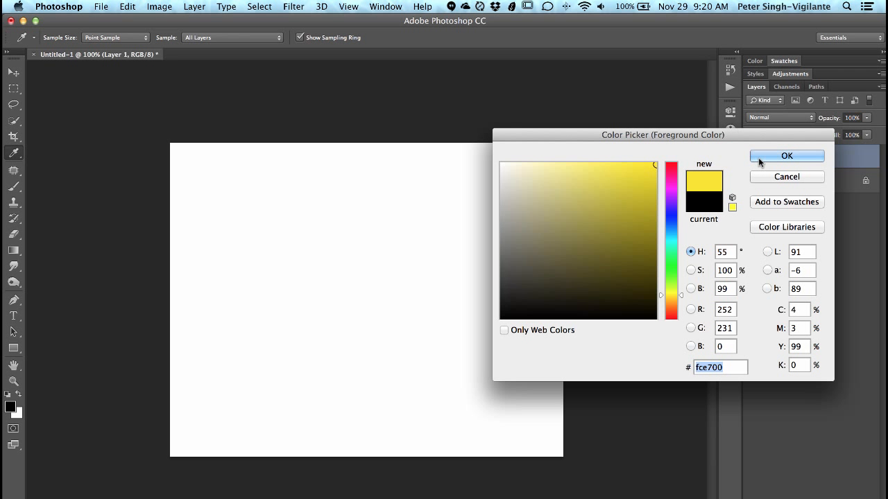
pyautogui.click(758, 157)
# Set the background color to dark orange (#c77e00).
pyautogui.click(16, 413)
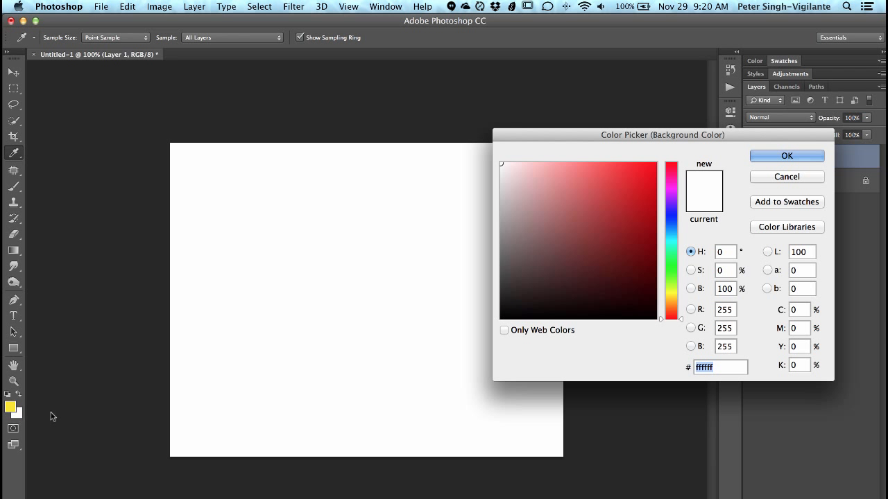
pyautogui.moveTo(673, 308); pyautogui.dragTo(673, 303)
pyautogui.moveTo(642, 176); pyautogui.dragTo(664, 197)
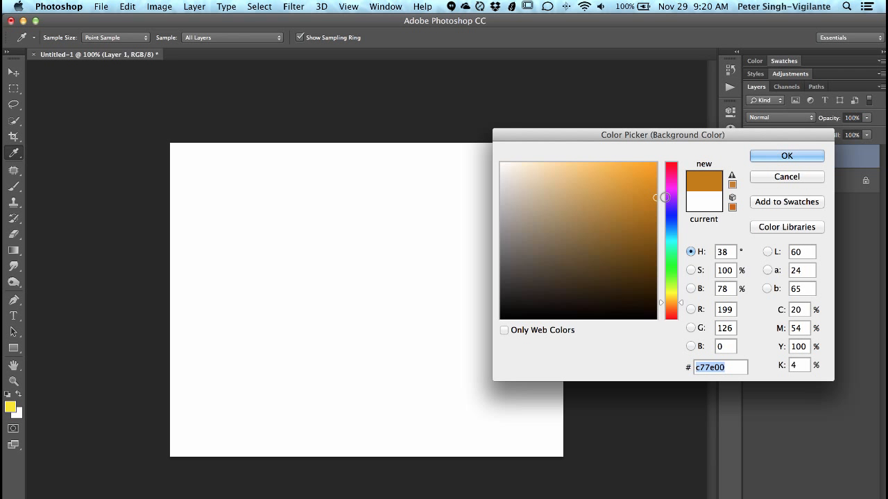
pyautogui.click(790, 155)
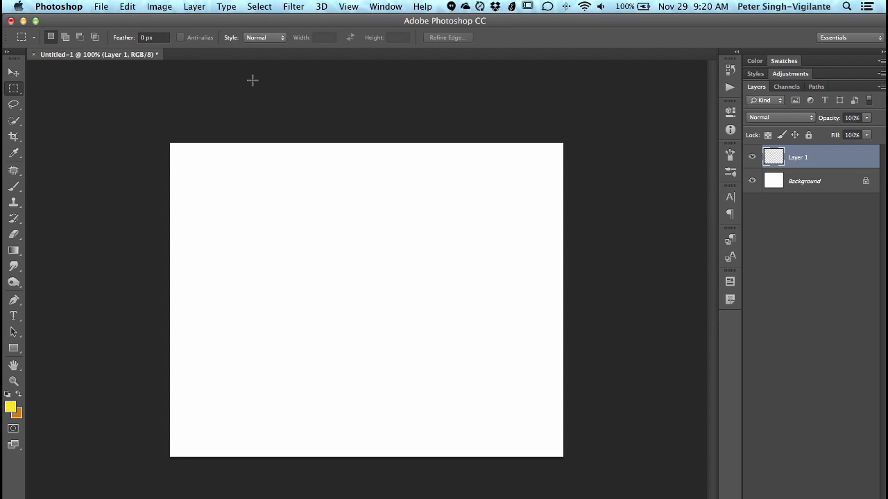
# Render the Clouds filter onto the new layer using the yellow and orange colors.
pyautogui.click(283, 7)
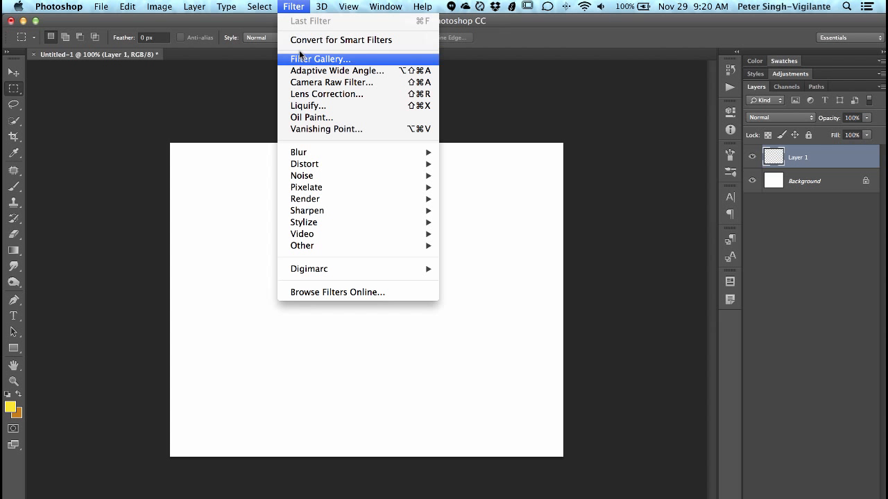
pyautogui.moveTo(303, 202)
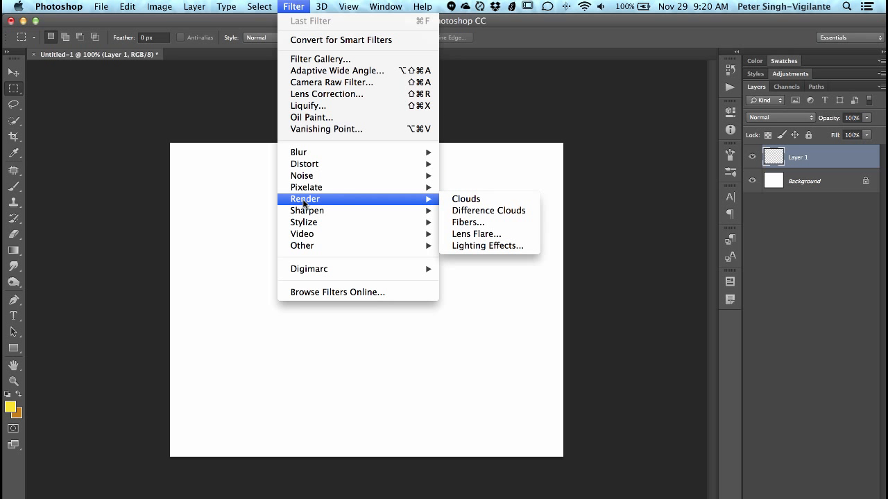
pyautogui.click(458, 199)
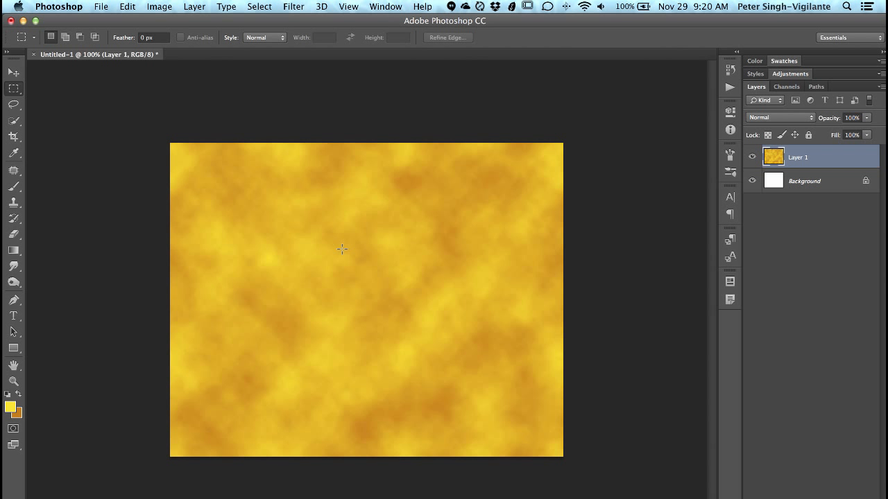
# Increase the cloud layer's contrast with Levels, setting the input levels to 143, 1.18 and 238.
pyautogui.press('super+l')
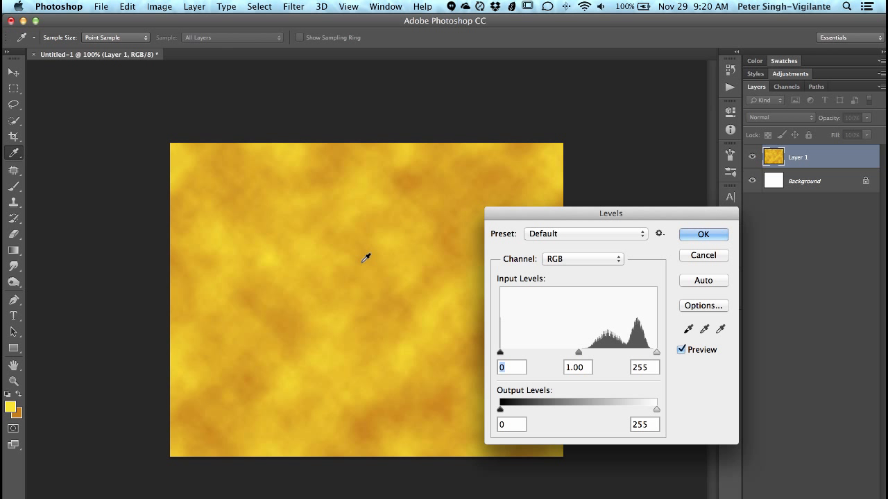
pyautogui.moveTo(500, 354); pyautogui.dragTo(588, 353)
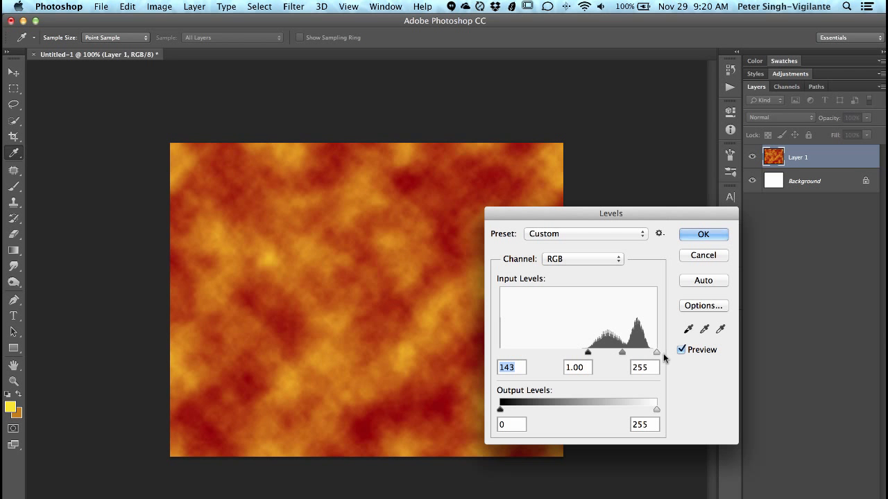
pyautogui.moveTo(658, 352); pyautogui.dragTo(613, 356)
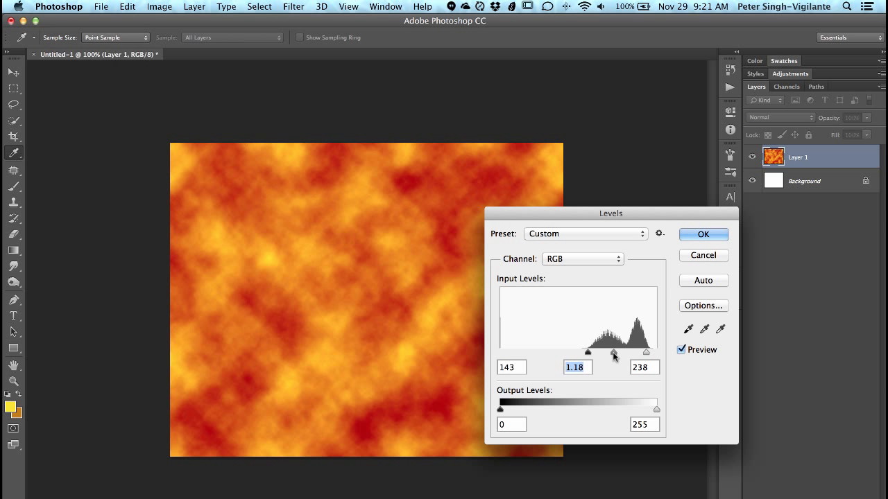
pyautogui.click(703, 234)
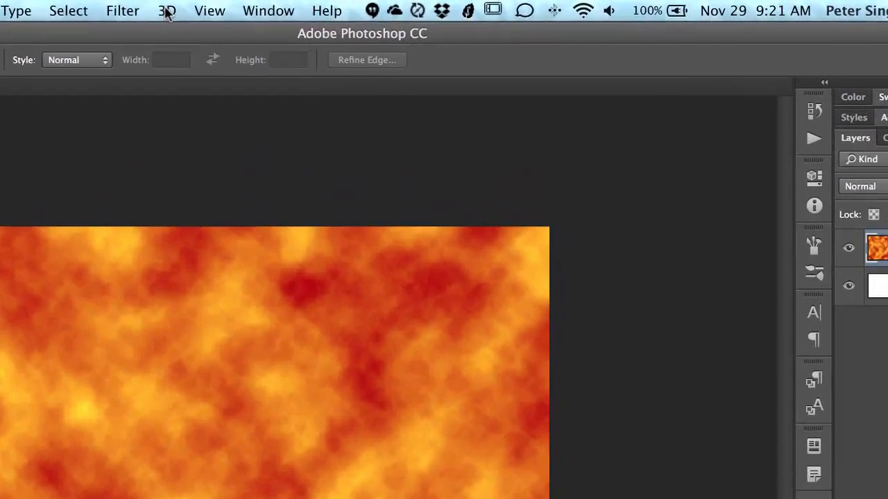
# Convert the cloud layer into a 3D mesh using the Sphere preset.
pyautogui.click(321, 7)
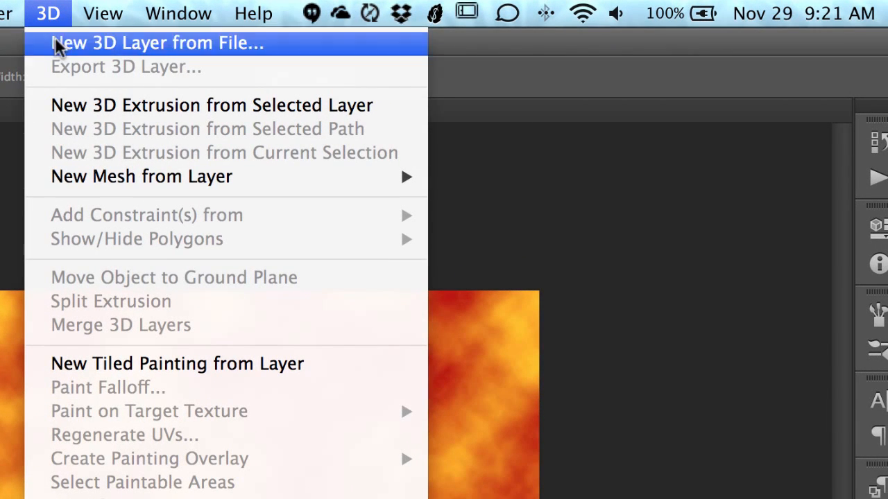
pyautogui.moveTo(126, 179)
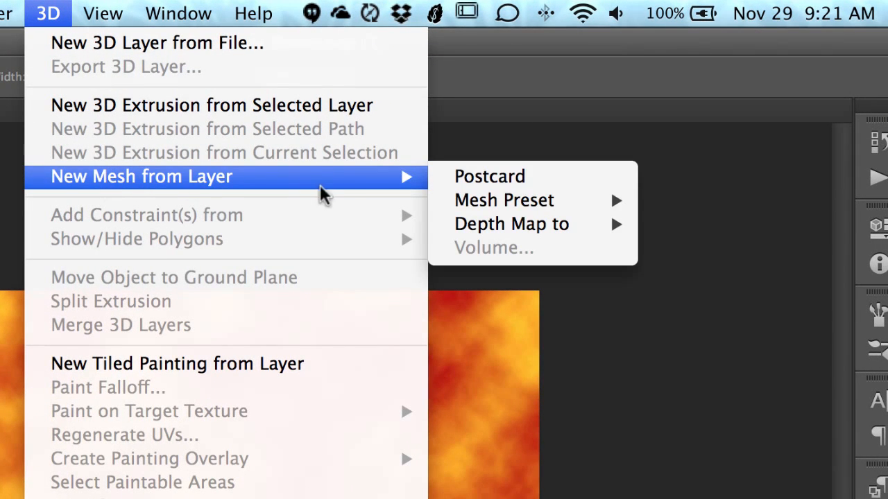
pyautogui.moveTo(533, 203)
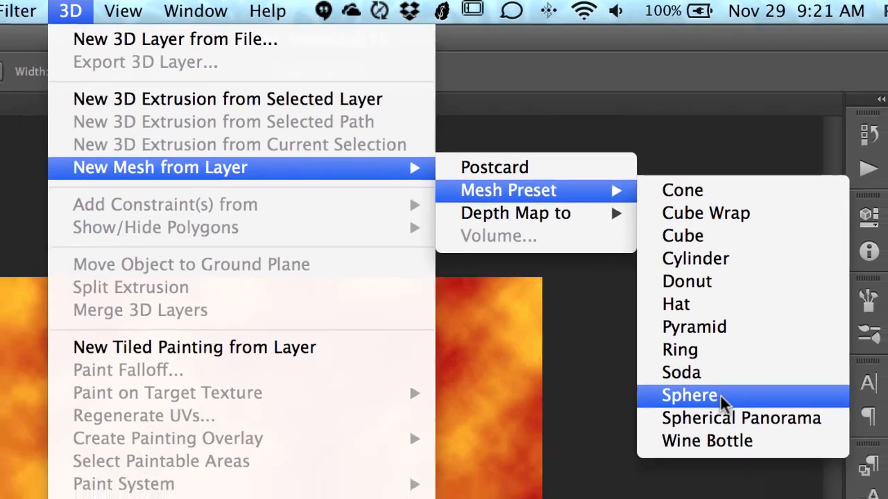
pyautogui.click(725, 416)
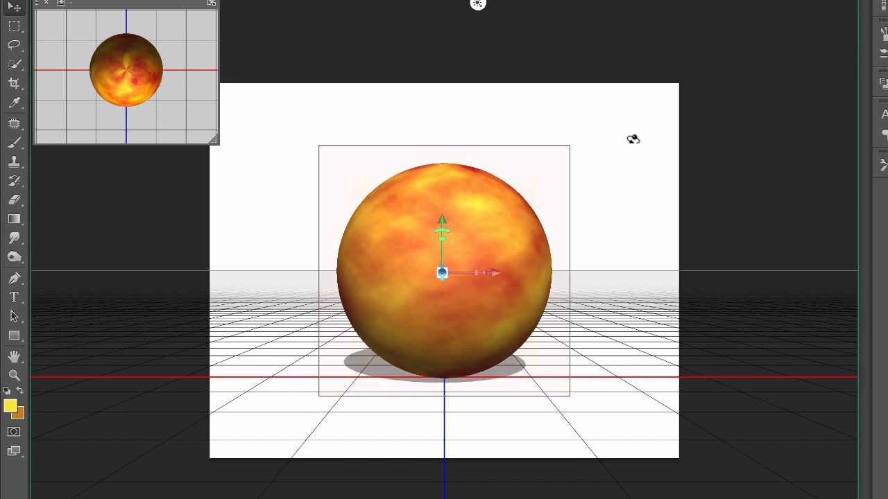
# Rotate the sphere slightly, and orbit the camera to view the ground plane from a higher angle.
pyautogui.moveTo(614, 149); pyautogui.dragTo(639, 141)
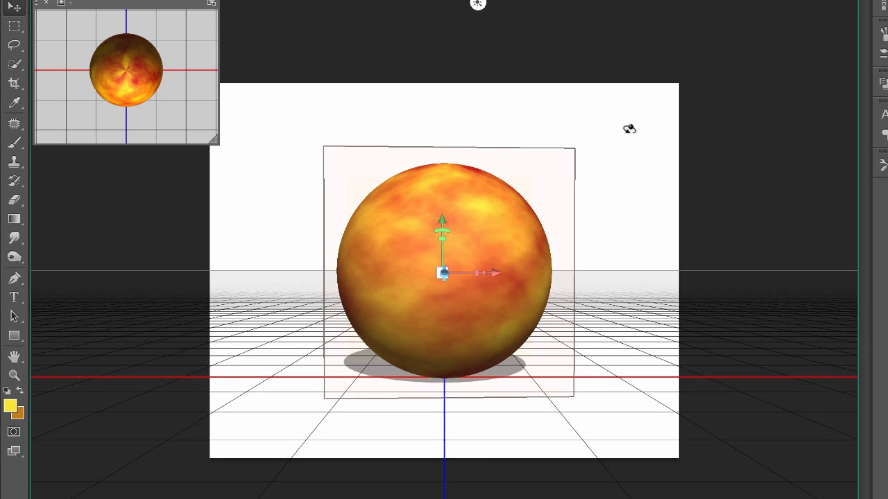
pyautogui.click(625, 132)
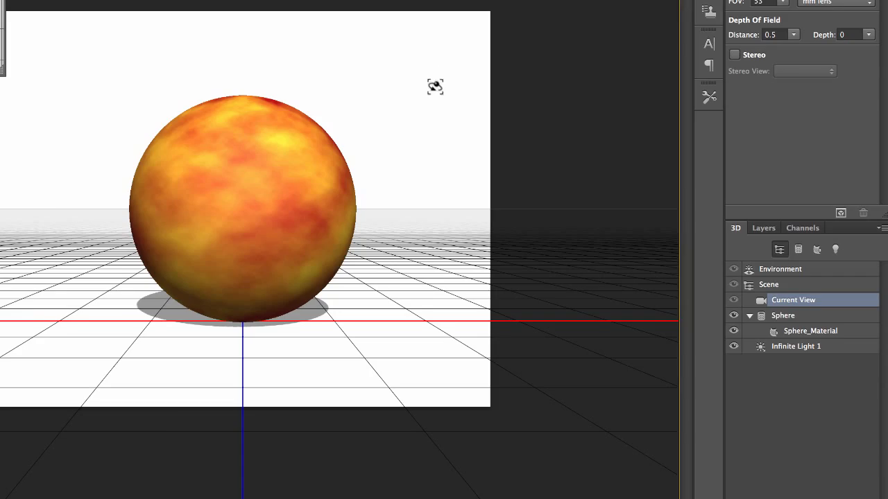
pyautogui.moveTo(422, 93); pyautogui.dragTo(440, 92)
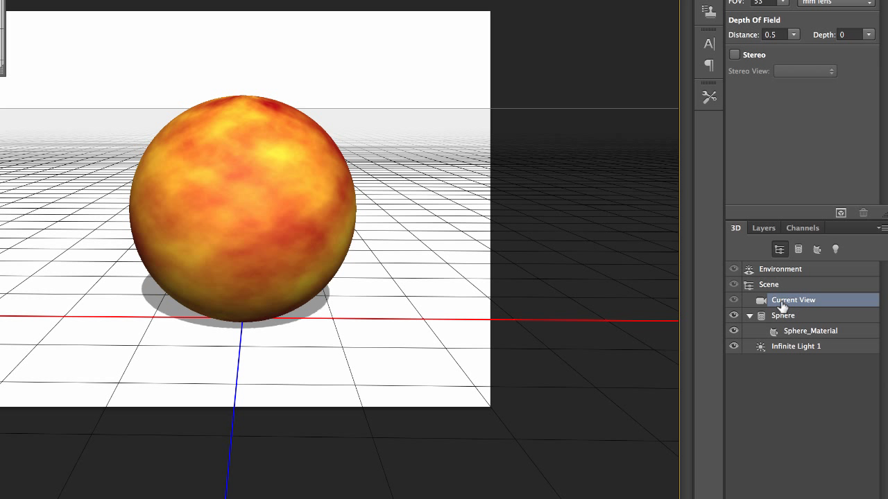
# Rotate the Sphere object slightly, and tilt the whole Scene a little.
pyautogui.click(792, 317)
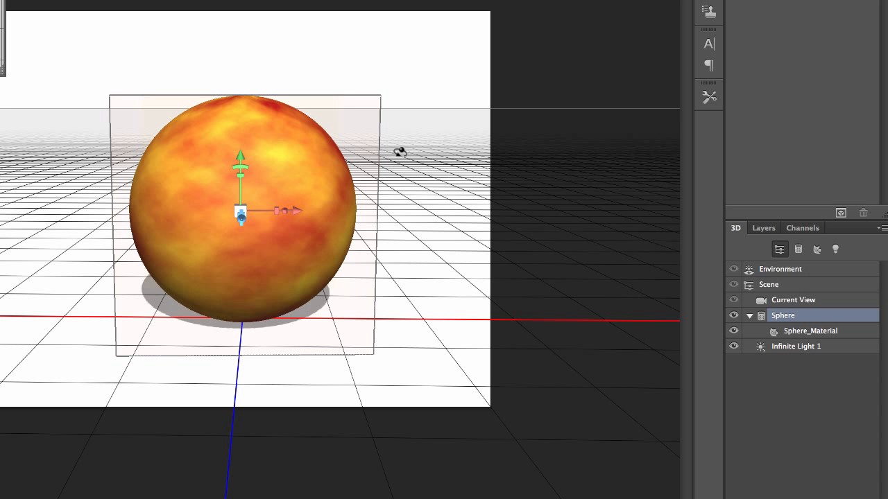
pyautogui.moveTo(399, 151); pyautogui.dragTo(418, 149)
pyautogui.click(791, 288)
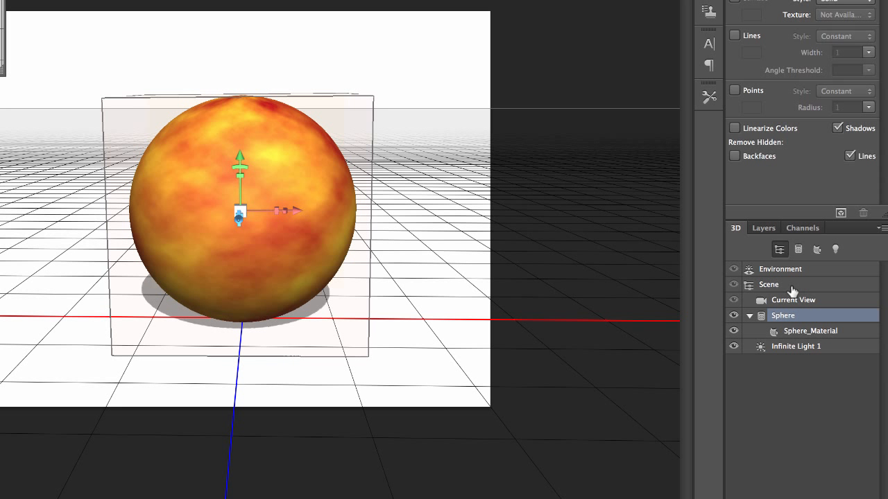
pyautogui.moveTo(416, 186); pyautogui.dragTo(426, 168)
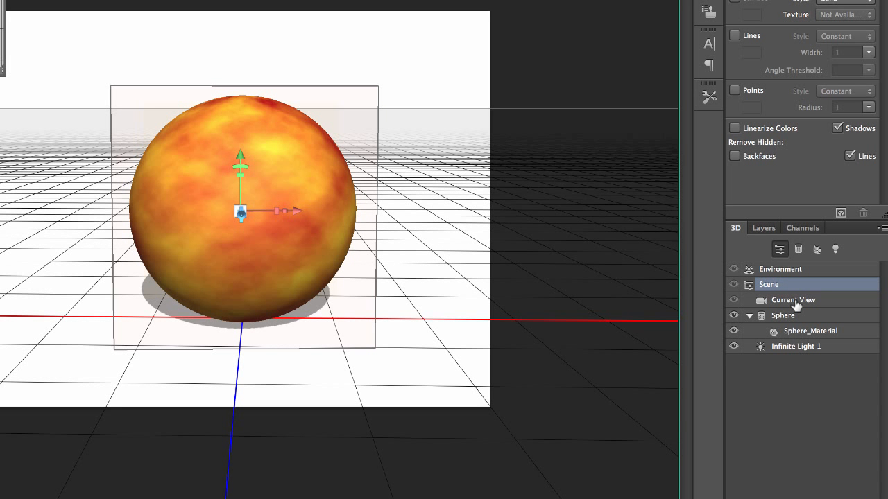
# Move the Sphere object slightly down along the Y axis and slightly right along the X axis.
pyautogui.click(795, 303)
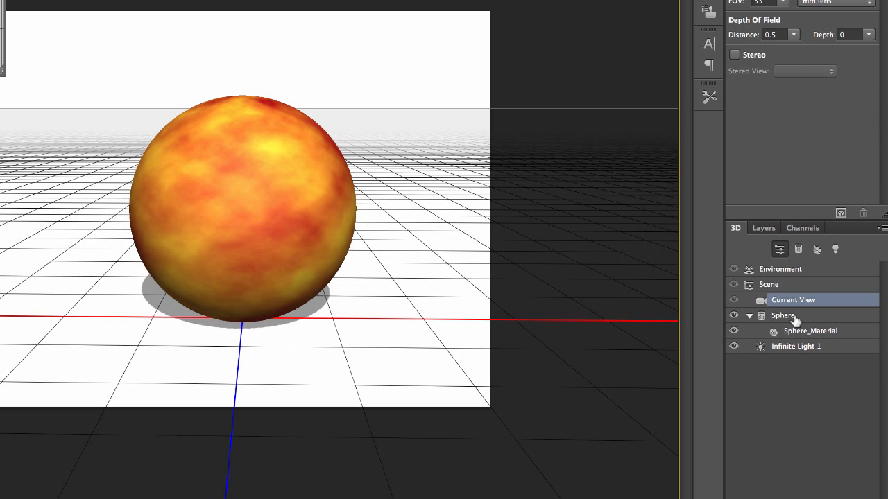
pyautogui.click(783, 317)
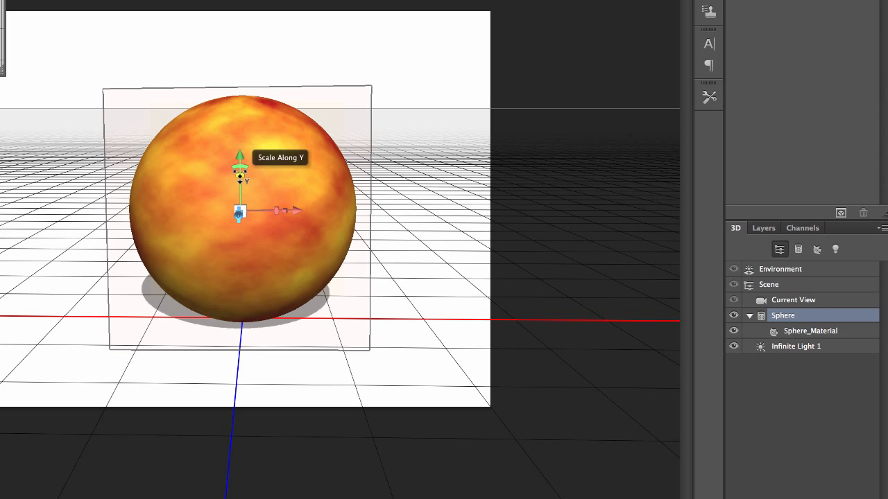
pyautogui.moveTo(241, 151)
pyautogui.mouseDown()
pyautogui.moveTo(244, 86)
pyautogui.moveTo(236, 85)
pyautogui.moveTo(251, 155)
pyautogui.moveTo(246, 226)
pyautogui.moveTo(246, 163)
pyautogui.mouseUp()
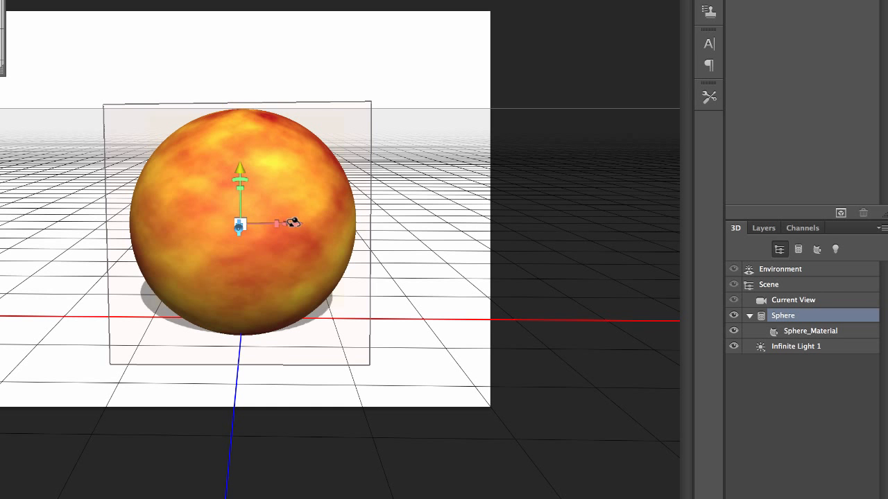
pyautogui.moveTo(293, 223)
pyautogui.mouseDown()
pyautogui.moveTo(448, 231)
pyautogui.moveTo(182, 224)
pyautogui.moveTo(299, 238)
pyautogui.moveTo(290, 224)
pyautogui.mouseUp()
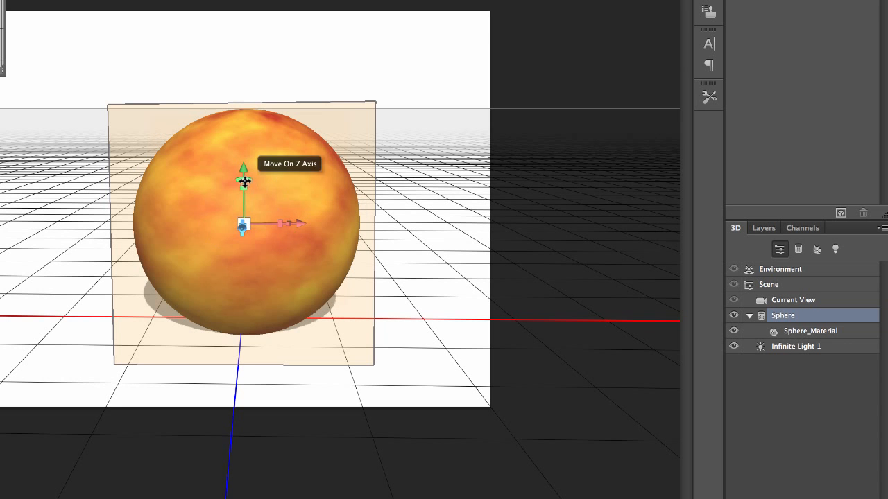
pyautogui.moveTo(246, 184)
pyautogui.mouseDown()
pyautogui.moveTo(289, 205)
pyautogui.moveTo(288, 244)
pyautogui.moveTo(221, 246)
pyautogui.moveTo(191, 201)
pyautogui.moveTo(233, 177)
pyautogui.moveTo(250, 196)
pyautogui.moveTo(226, 191)
pyautogui.moveTo(201, 235)
pyautogui.moveTo(291, 229)
pyautogui.moveTo(244, 186)
pyautogui.mouseUp()
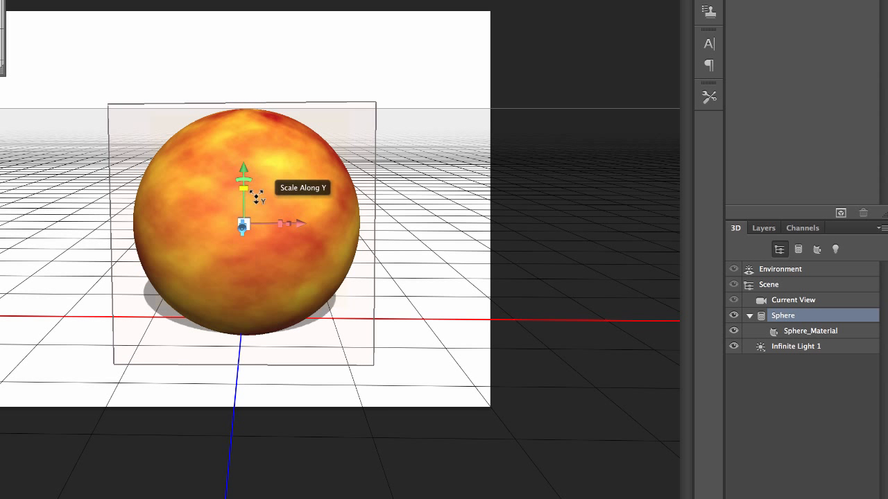
# Try scaling the sphere along Y, undo that, and move the sphere slightly back along the Z axis.
pyautogui.moveTo(243, 181); pyautogui.dragTo(269, 109)
pyautogui.hotkey('ctrl', 'z')
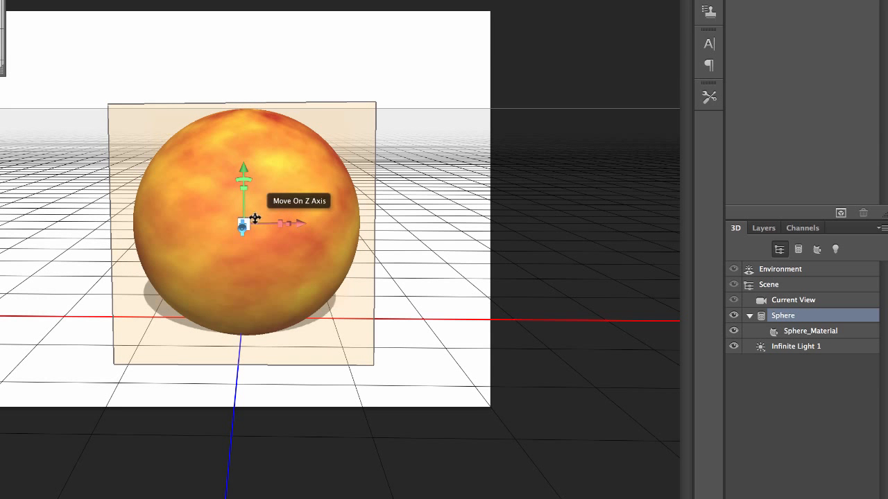
pyautogui.moveTo(252, 217)
pyautogui.mouseDown()
pyautogui.moveTo(305, 184)
pyautogui.moveTo(476, 115)
pyautogui.moveTo(252, 234)
pyautogui.moveTo(280, 218)
pyautogui.moveTo(259, 224)
pyautogui.mouseUp()
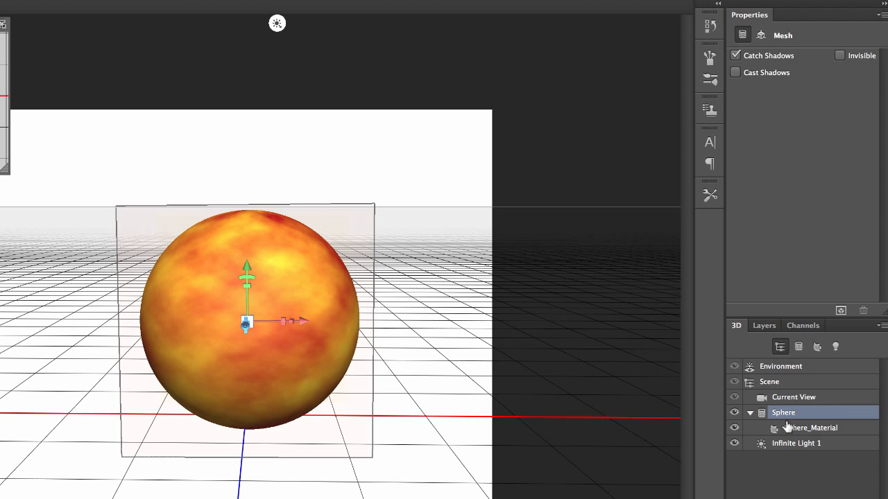
# Create a new 1024 x 1024 pixel bump texture for Sphere_Material.
pyautogui.click(821, 429)
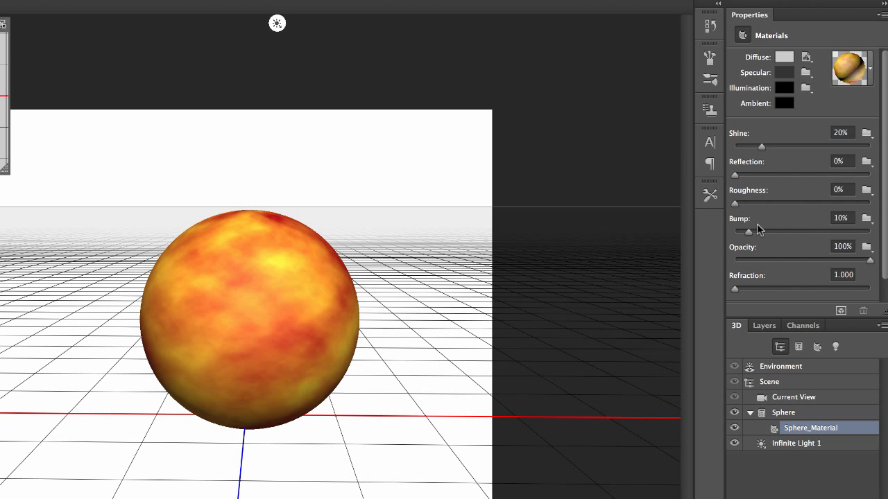
pyautogui.click(866, 218)
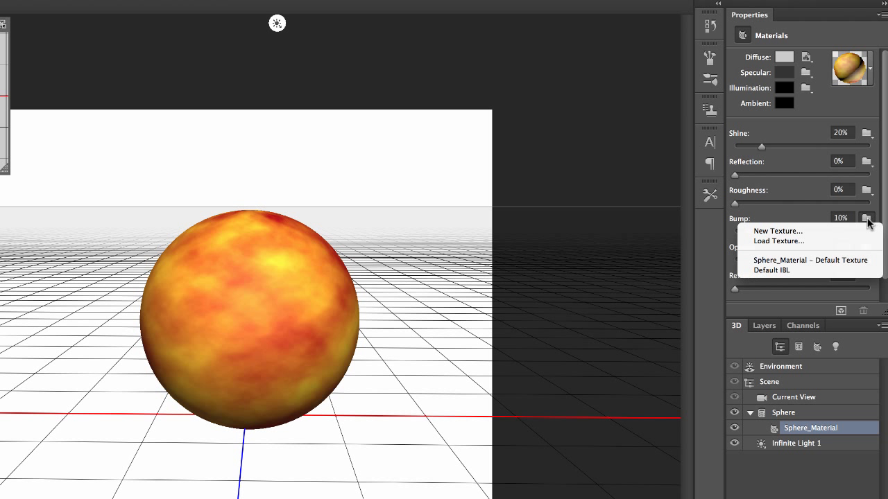
pyautogui.click(795, 233)
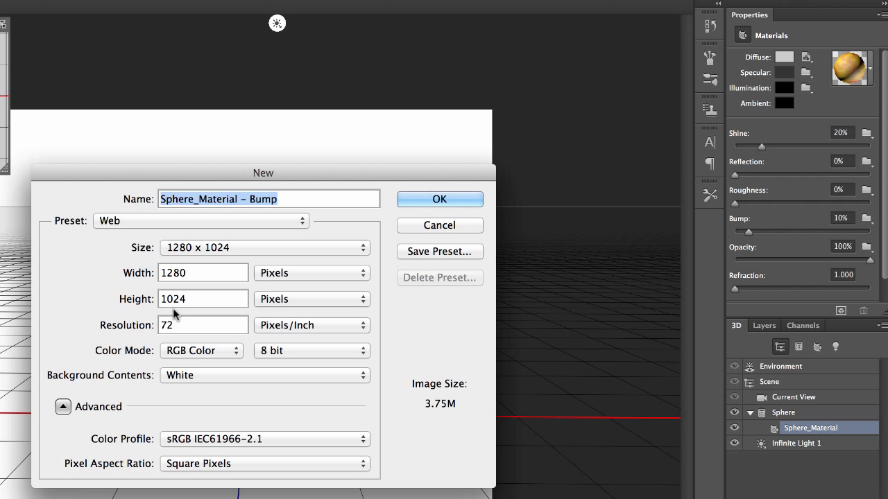
pyautogui.moveTo(189, 273); pyautogui.dragTo(158, 273)
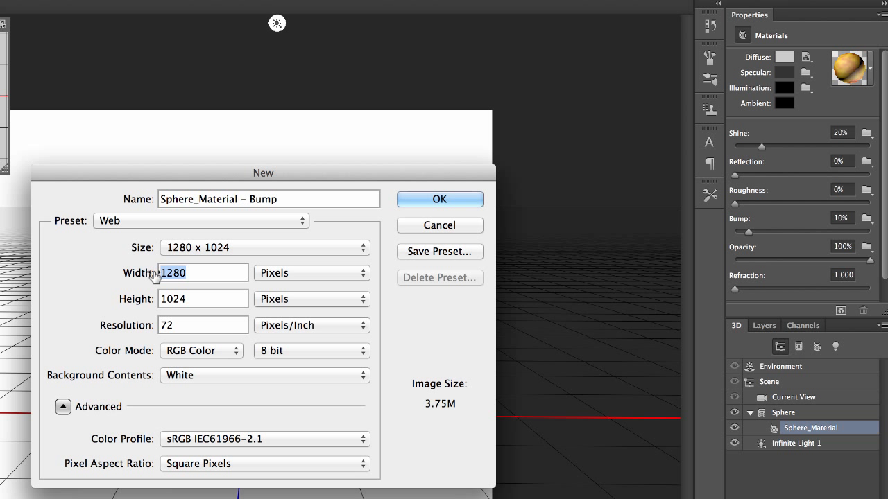
pyautogui.write('1024')
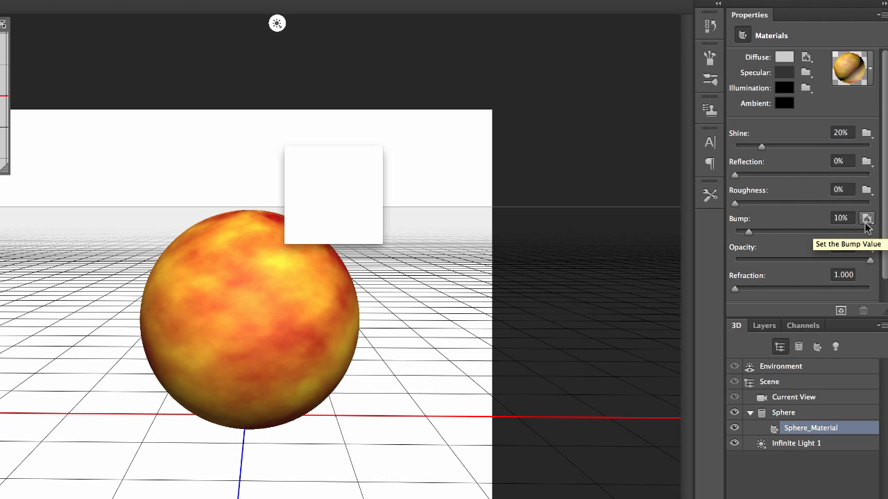
# Open Sphere_Material's bump texture for editing and turn off its UV overlays.
pyautogui.click(866, 219)
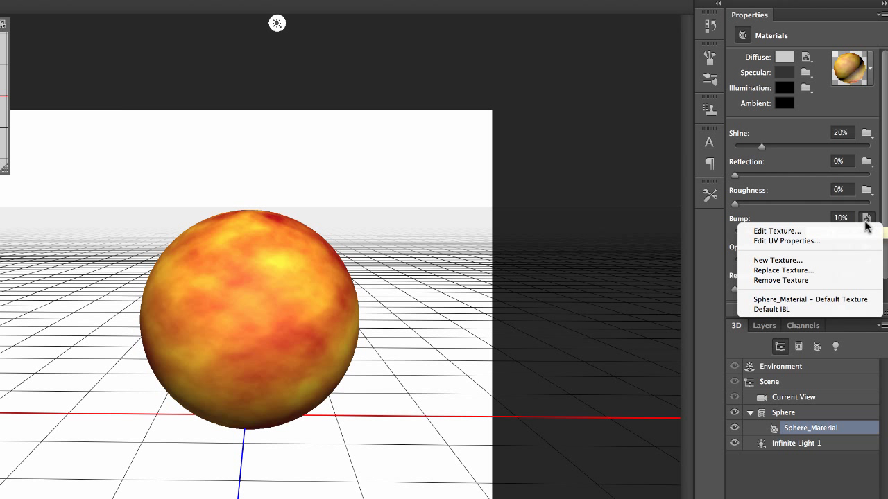
pyautogui.click(803, 234)
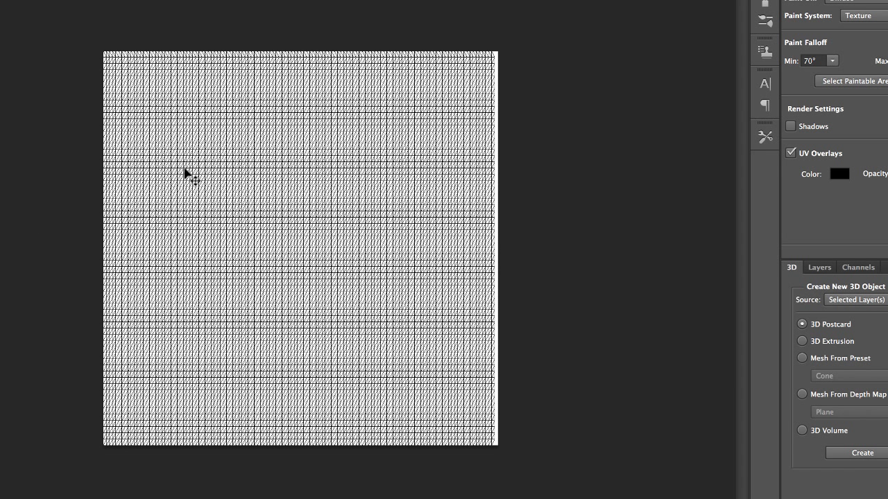
pyautogui.click(790, 154)
pyautogui.click(791, 155)
pyautogui.click(791, 154)
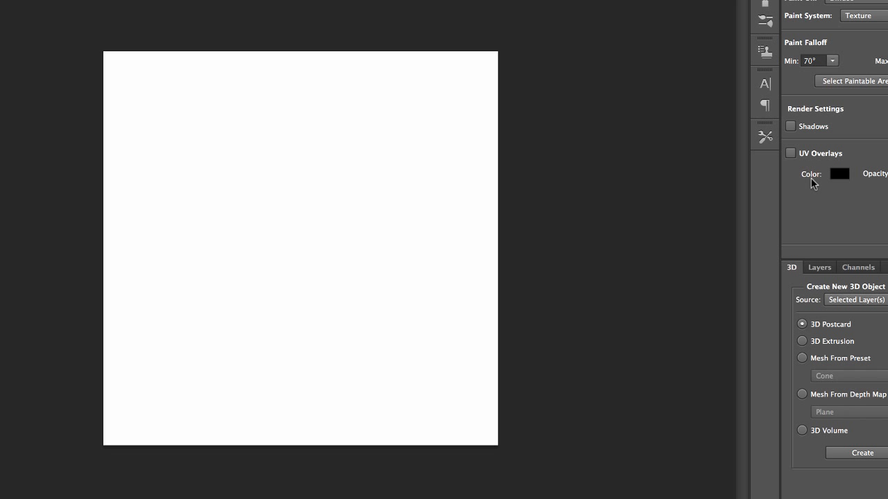
pyautogui.click(820, 269)
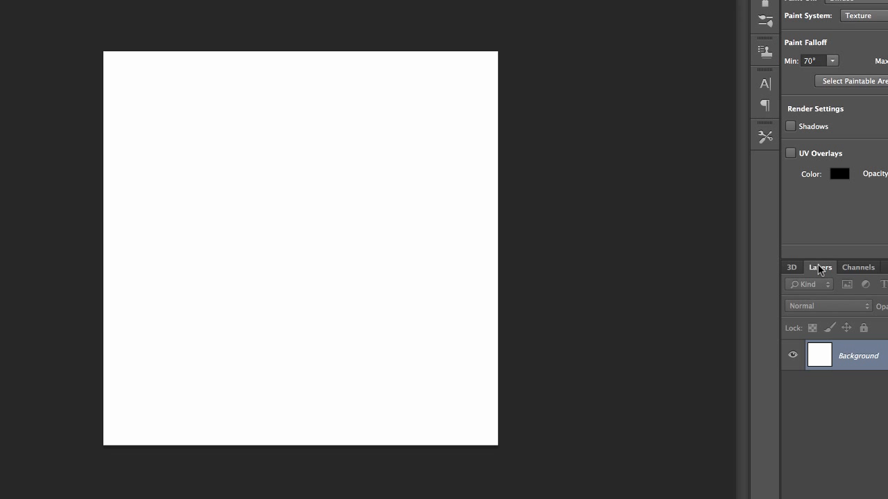
pyautogui.click(792, 269)
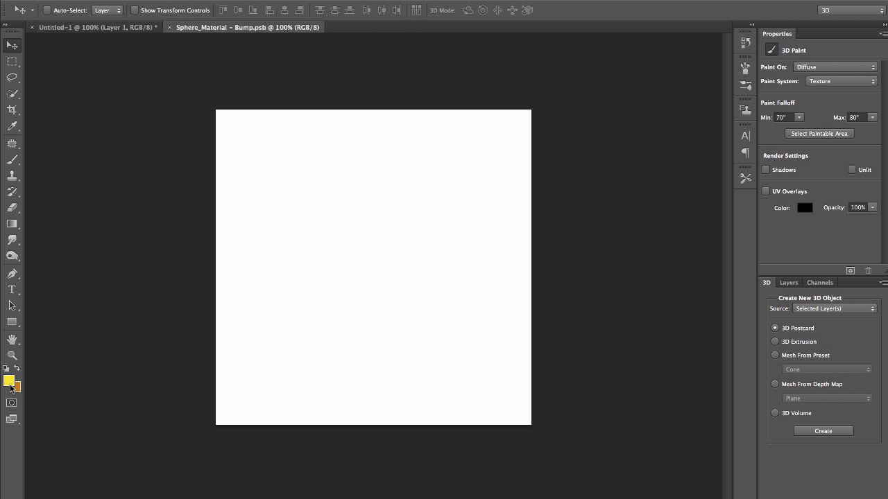
# Reset the colors to default black and white and fill the bump texture with the Clouds filter.
pyautogui.click(7, 368)
pyautogui.click(291, 0)
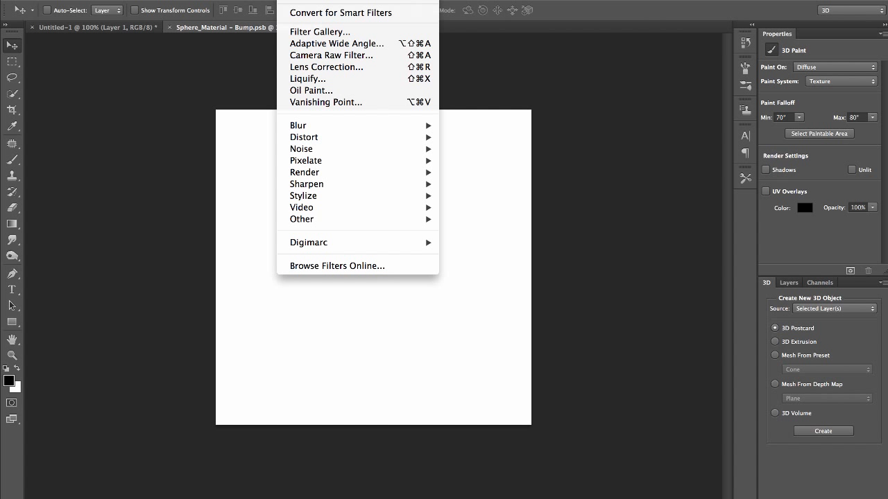
pyautogui.click(306, 0)
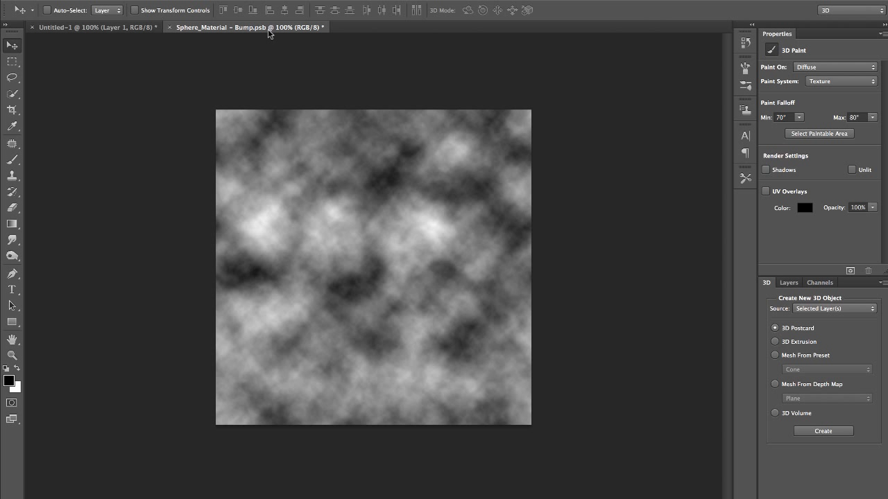
# Save the bump texture and set Sphere_Material's Bump to 82% in the Untitled-1 document.
pyautogui.hotkey('ctrl', 's')
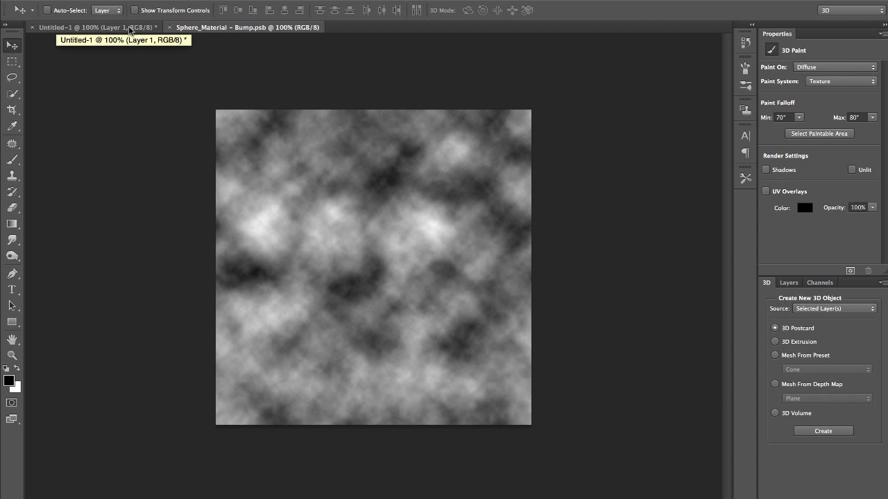
pyautogui.click(129, 28)
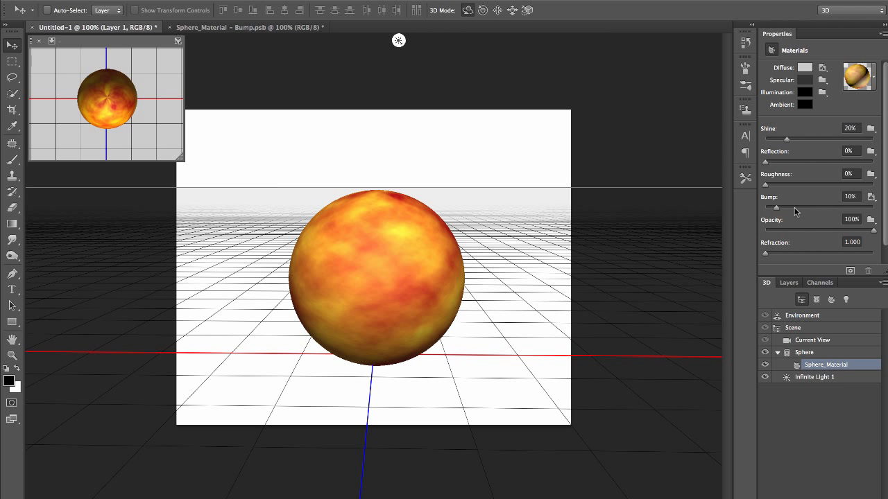
pyautogui.moveTo(776, 208); pyautogui.dragTo(854, 209)
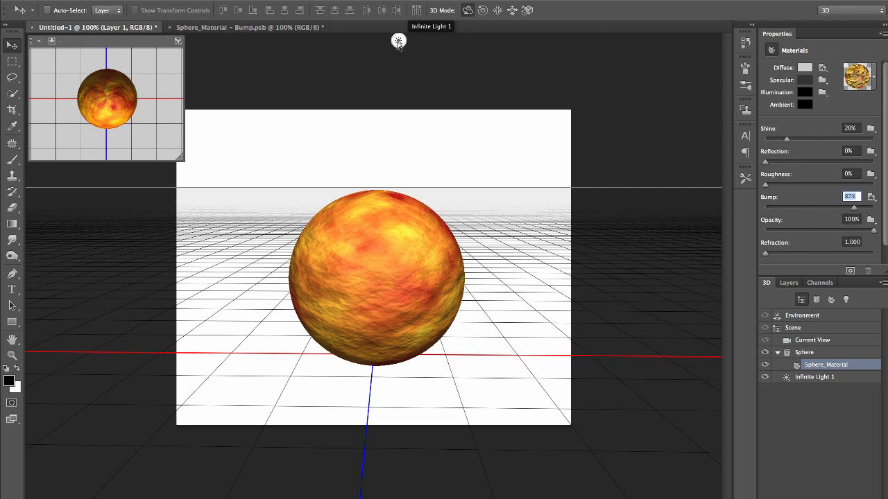
# Aim Infinite Light 1 at the sphere from the upper left and set its intensity to 103%.
pyautogui.click(398, 41)
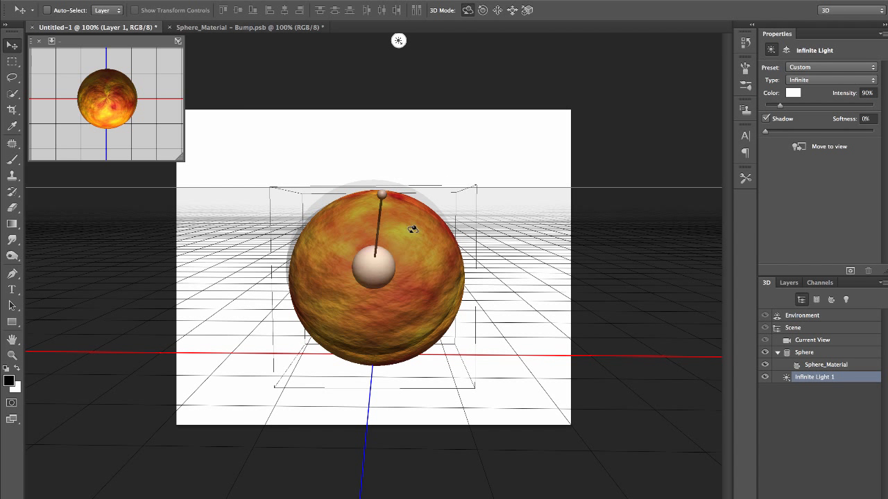
pyautogui.moveTo(381, 191)
pyautogui.mouseDown()
pyautogui.moveTo(333, 186)
pyautogui.moveTo(295, 203)
pyautogui.moveTo(292, 248)
pyautogui.moveTo(353, 293)
pyautogui.moveTo(460, 287)
pyautogui.moveTo(542, 227)
pyautogui.moveTo(556, 160)
pyautogui.moveTo(427, 132)
pyautogui.moveTo(325, 90)
pyautogui.moveTo(238, 172)
pyautogui.moveTo(198, 181)
pyautogui.moveTo(200, 195)
pyautogui.moveTo(275, 220)
pyautogui.moveTo(234, 213)
pyautogui.moveTo(226, 200)
pyautogui.moveTo(237, 200)
pyautogui.mouseUp()
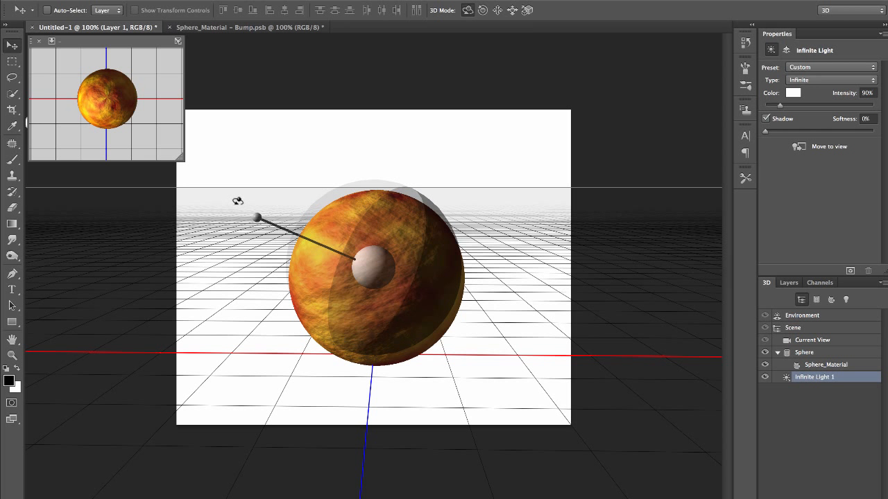
pyautogui.click(518, 266)
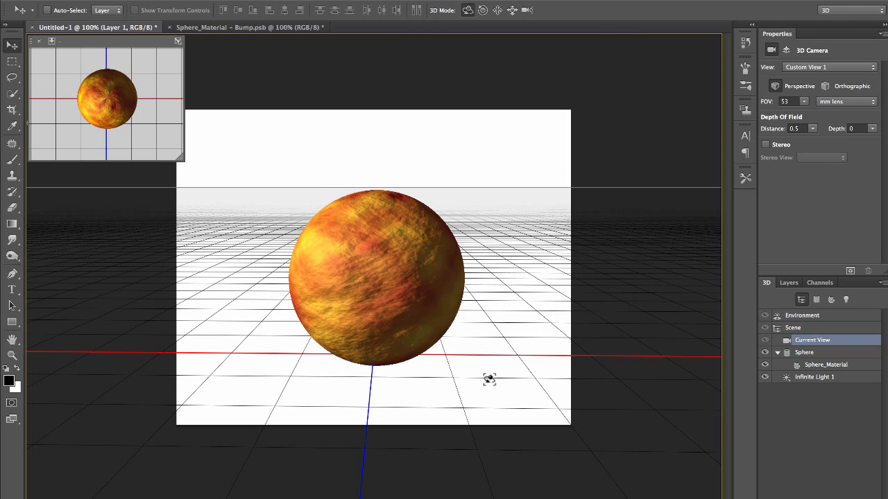
pyautogui.click(847, 378)
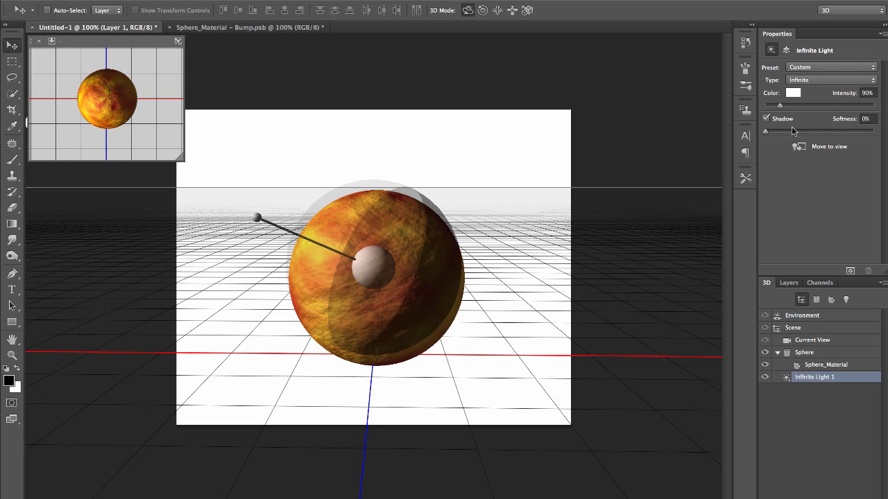
pyautogui.moveTo(781, 107)
pyautogui.mouseDown()
pyautogui.moveTo(815, 107)
pyautogui.moveTo(782, 105)
pyautogui.mouseUp()
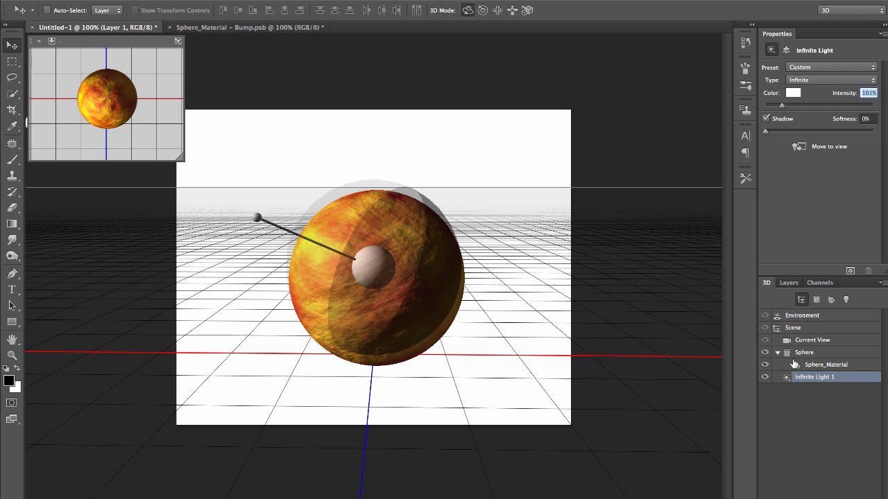
# Set Sphere_Material's Shine to 41% and its Opacity to 100%.
pyautogui.click(822, 364)
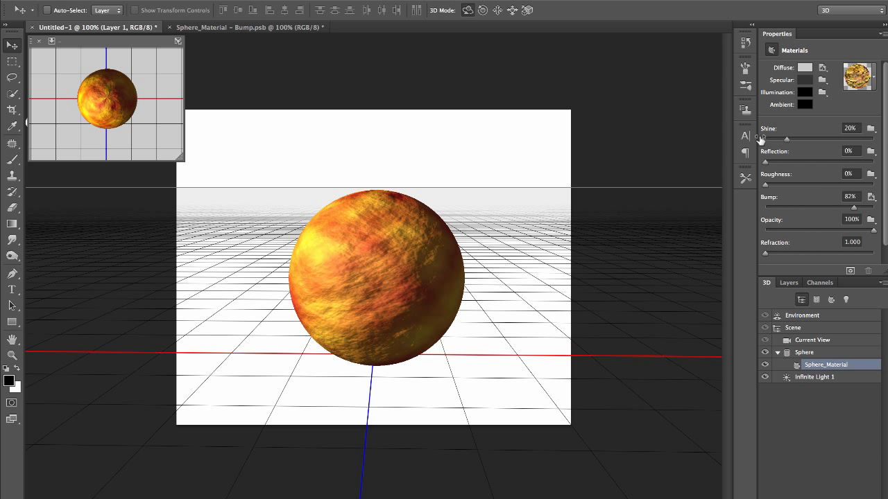
pyautogui.click(807, 109)
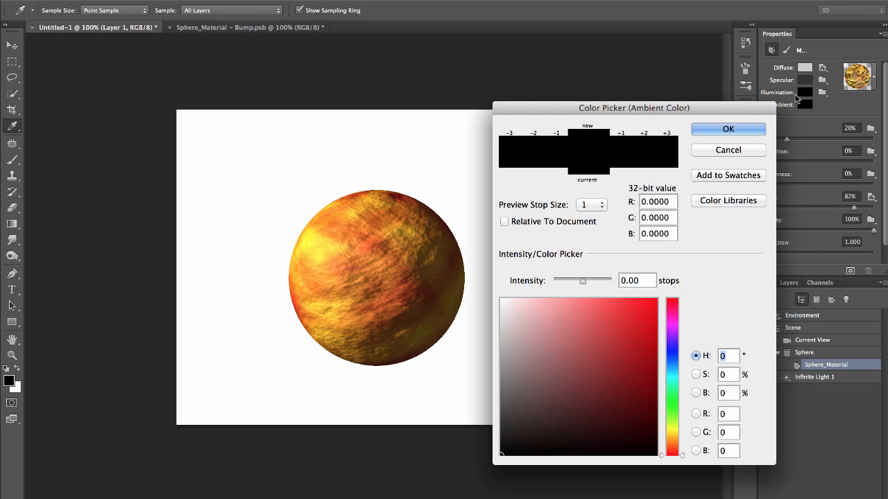
pyautogui.click(744, 129)
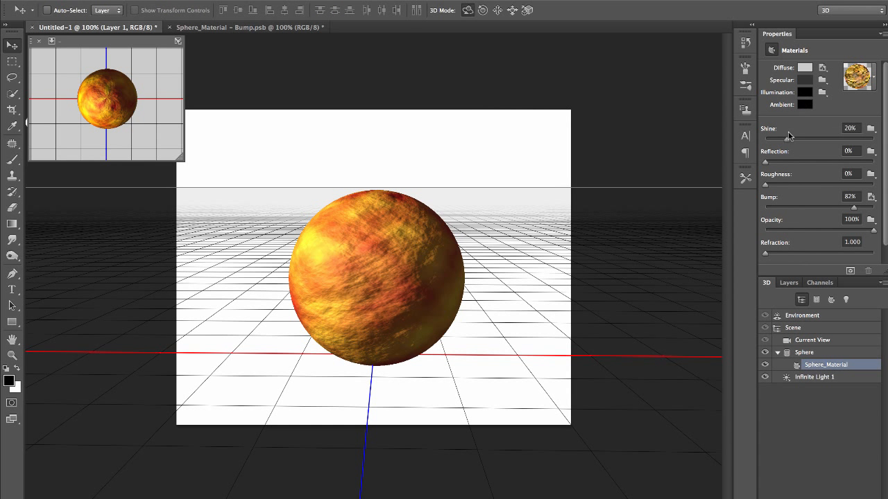
pyautogui.moveTo(788, 140); pyautogui.dragTo(809, 140)
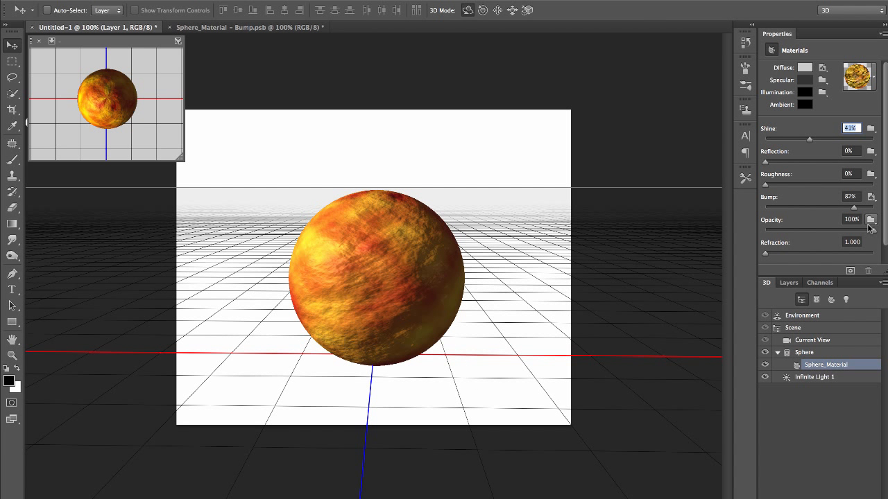
pyautogui.moveTo(868, 234)
pyautogui.mouseDown()
pyautogui.moveTo(788, 233)
pyautogui.moveTo(884, 237)
pyautogui.mouseUp()
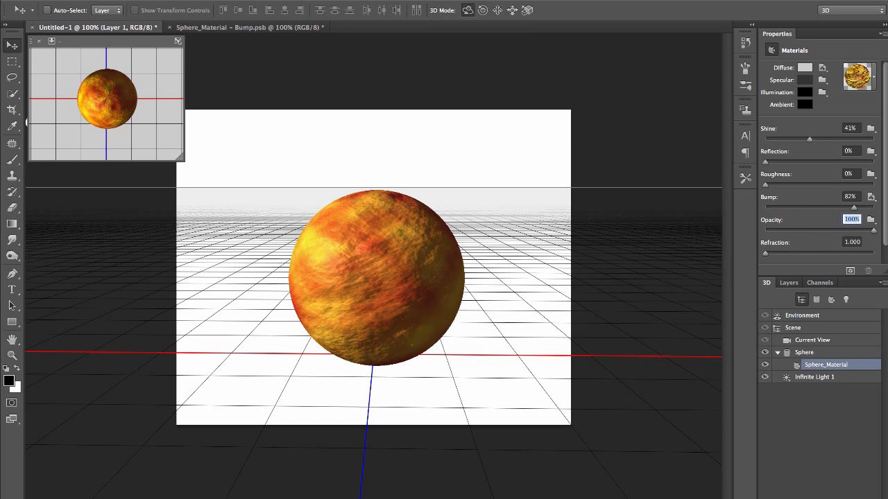
pyautogui.scroll(-1, 807, 226)
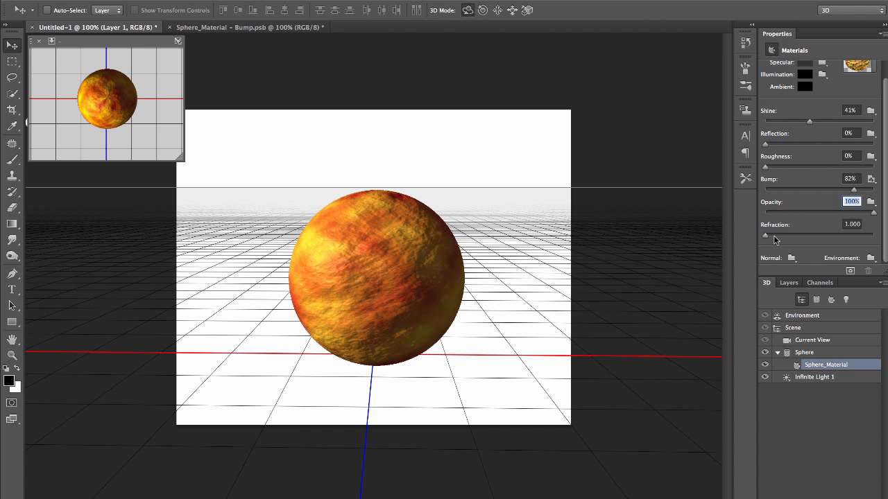
pyautogui.scroll(1, 775, 240)
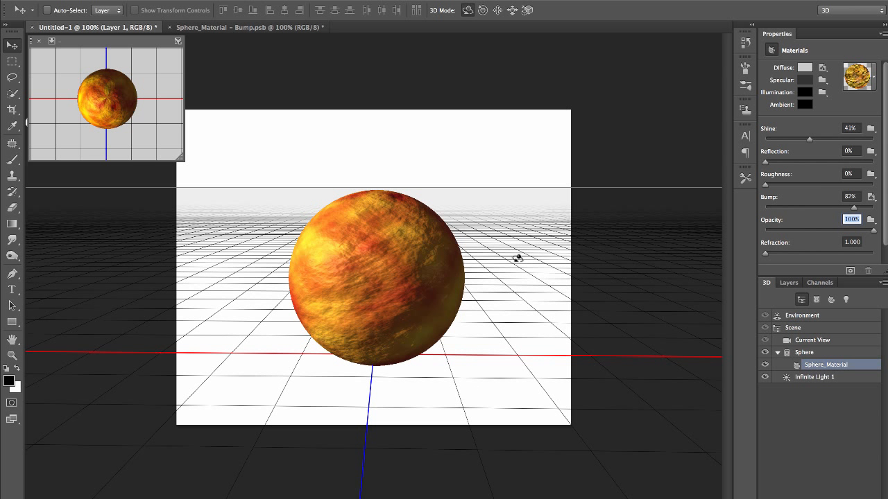
# Set Sphere_Material's Specular color to black (RGB 0, 0, 0) with an intensity of +3.00 stops.
pyautogui.click(805, 80)
pyautogui.click(662, 160)
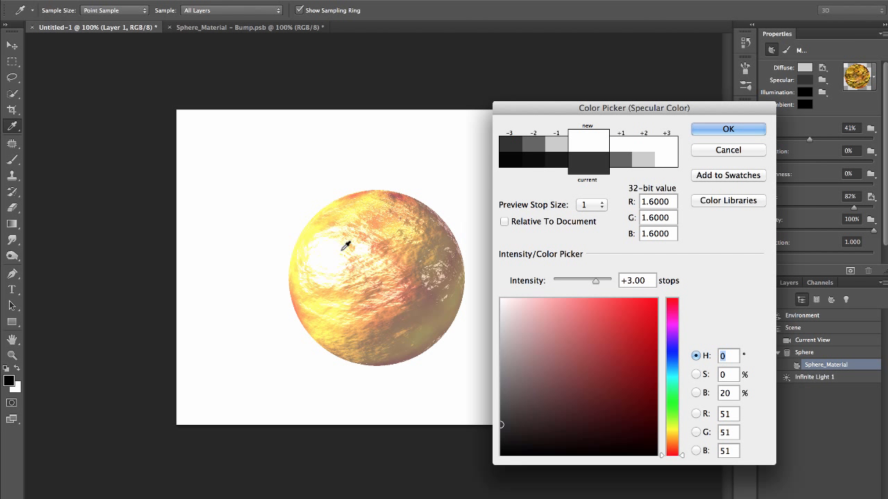
pyautogui.click(519, 344)
pyautogui.moveTo(526, 364)
pyautogui.mouseDown()
pyautogui.moveTo(521, 414)
pyautogui.moveTo(481, 466)
pyautogui.mouseUp()
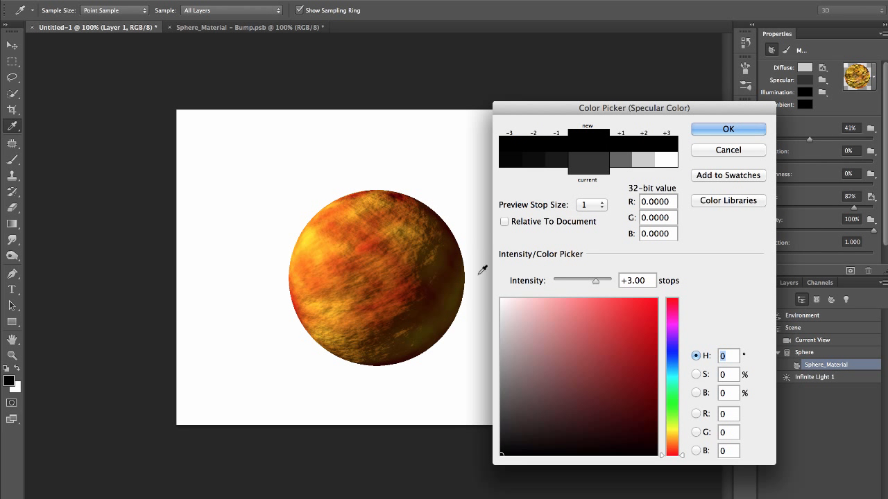
pyautogui.click(729, 129)
pyautogui.press('v')
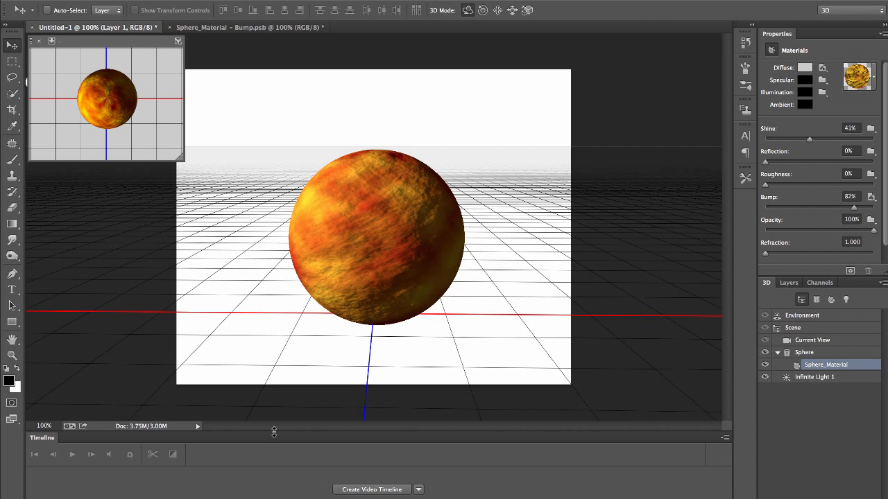
# Enlarge the Timeline area, create a video timeline for the document, and shorten Layer 1's clip to end at 05:00f.
pyautogui.moveTo(273, 434); pyautogui.dragTo(274, 375)
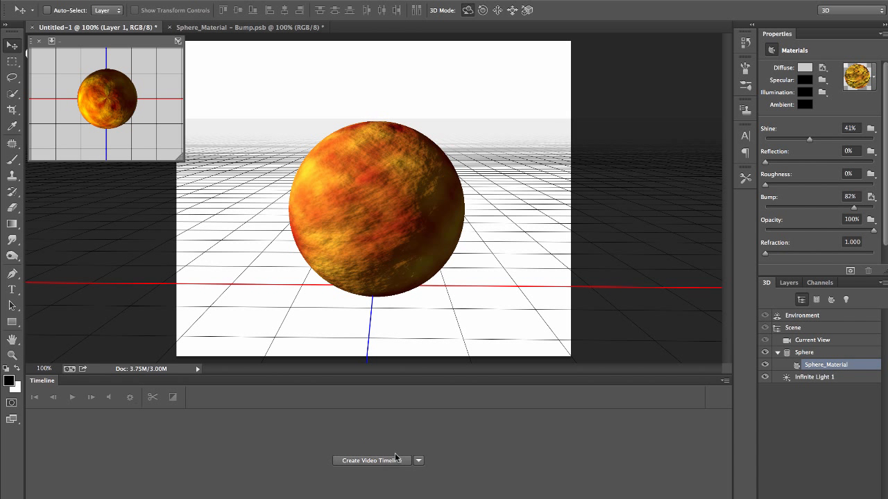
pyautogui.click(419, 462)
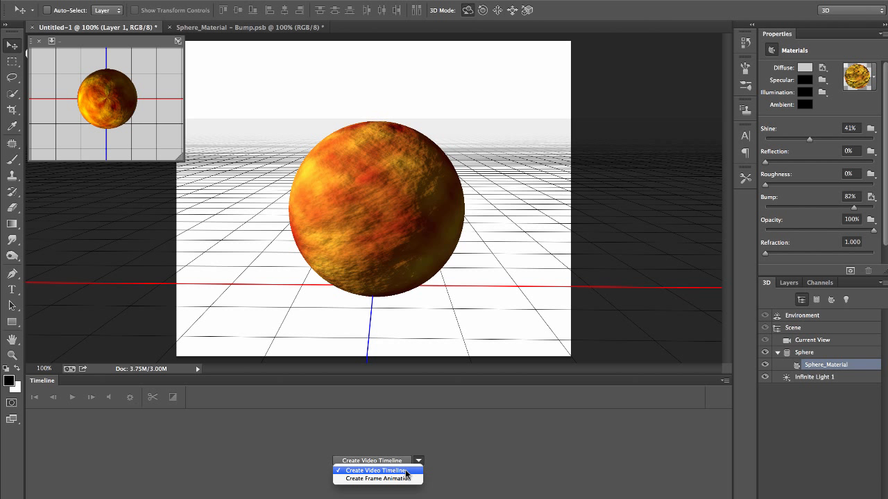
pyautogui.click(444, 474)
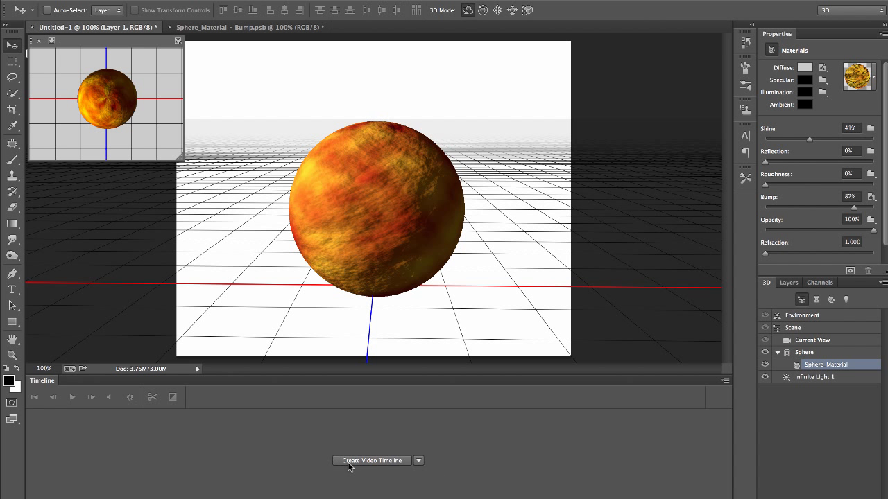
pyautogui.click(389, 462)
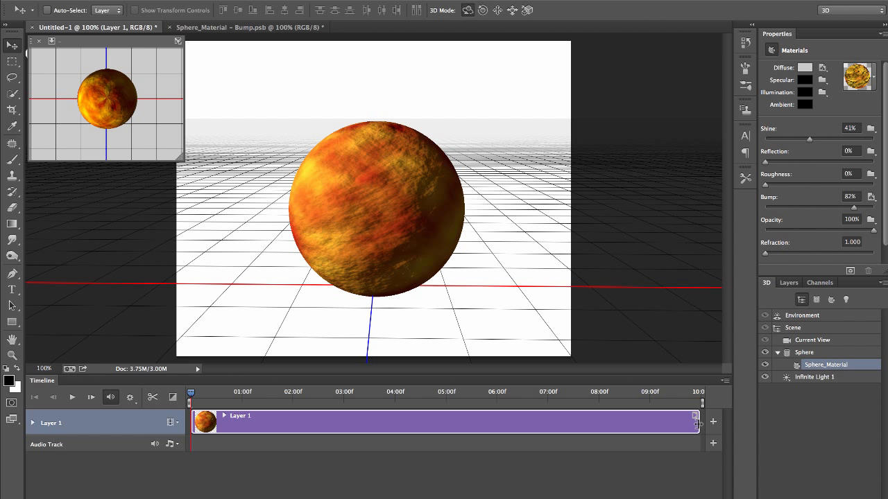
pyautogui.moveTo(698, 423)
pyautogui.mouseDown()
pyautogui.moveTo(395, 422)
pyautogui.moveTo(447, 422)
pyautogui.mouseUp()
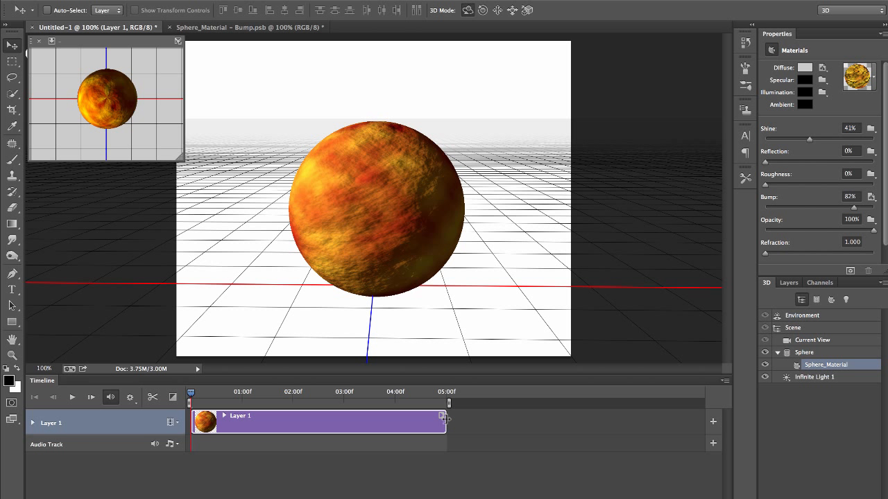
# Preview the Layer 1 clip by playing and stopping it several times, returning the playhead towards the beginning between playbacks.
pyautogui.press('space')
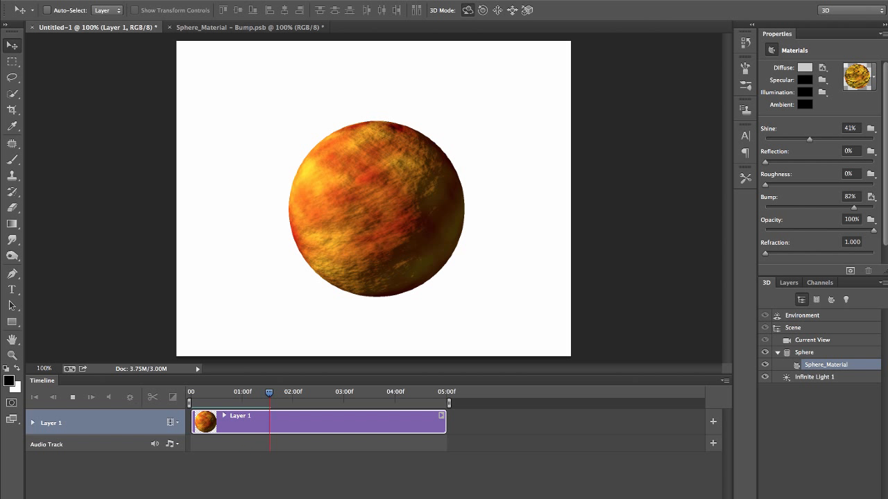
pyautogui.click(296, 400)
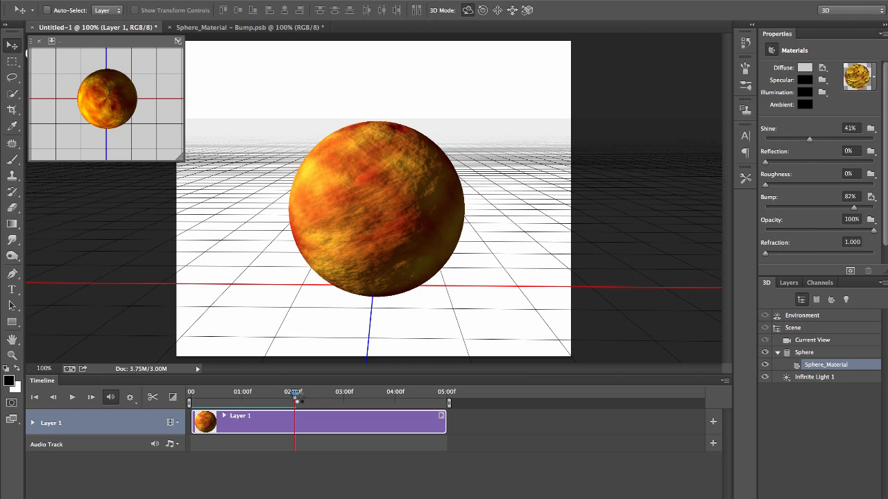
pyautogui.moveTo(294, 396); pyautogui.dragTo(212, 396)
pyautogui.press('space')
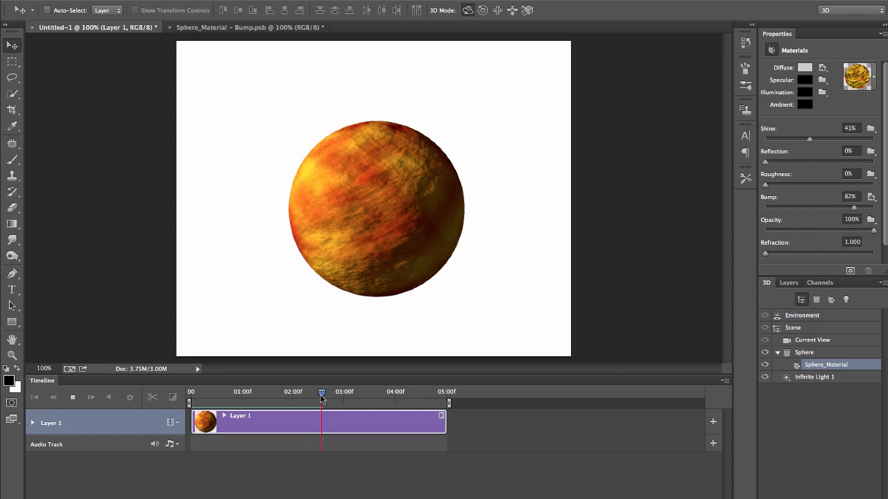
pyautogui.click(321, 394)
pyautogui.moveTo(322, 395); pyautogui.dragTo(183, 396)
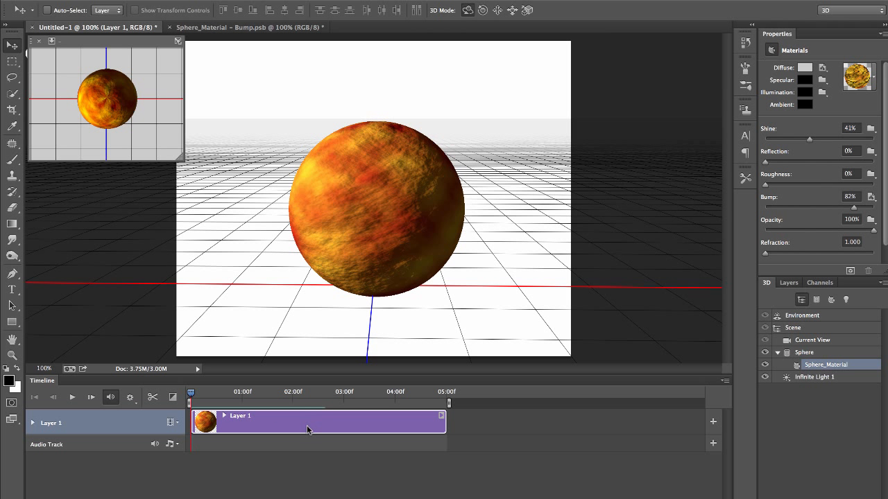
pyautogui.press('space')
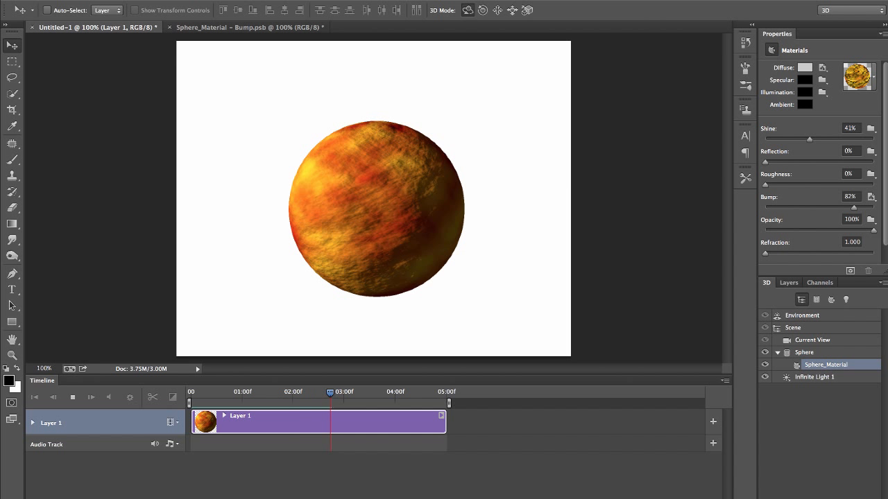
pyautogui.press('space')
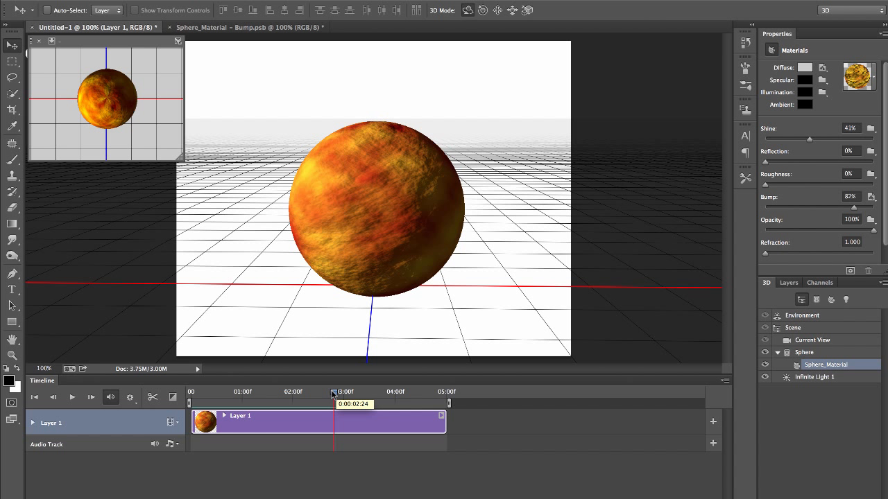
# Expand Layer 1's animation properties and examine which ones can be keyframed, including 3D Lights, 3D Materials and 3D Meshes.
pyautogui.click(33, 423)
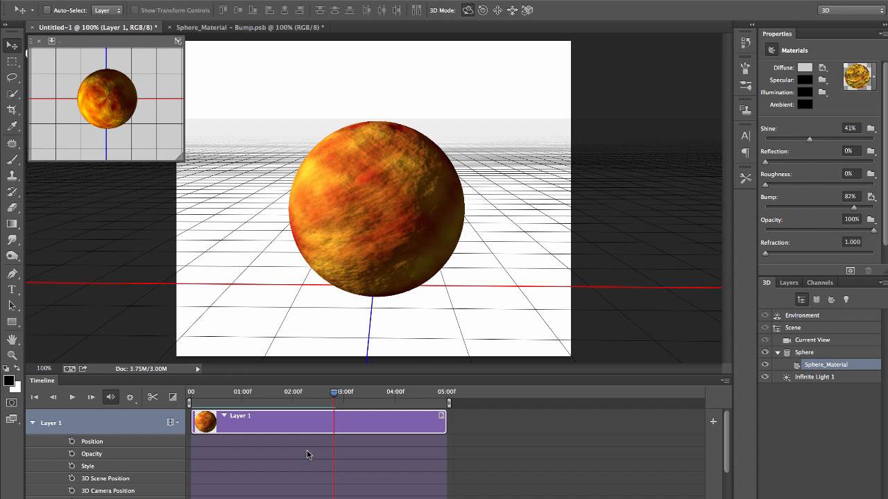
pyautogui.scroll(-3, 190, 487)
pyautogui.scroll(2, 191, 487)
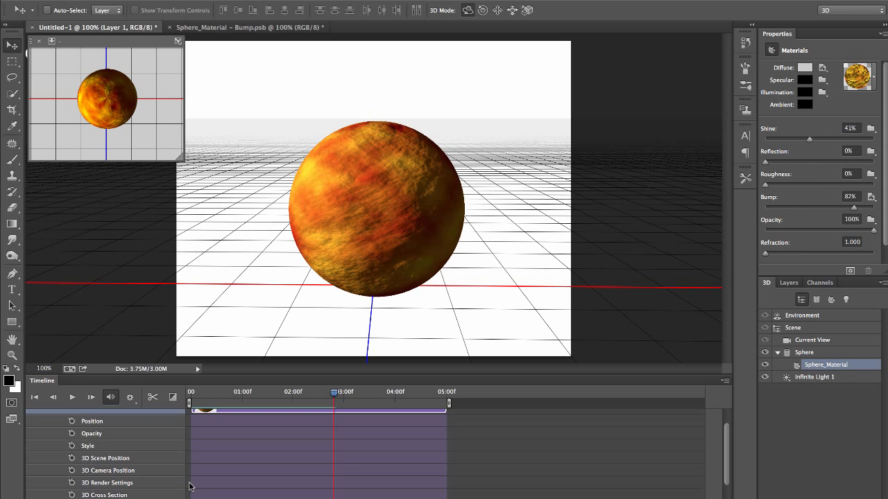
pyautogui.scroll(1, 190, 487)
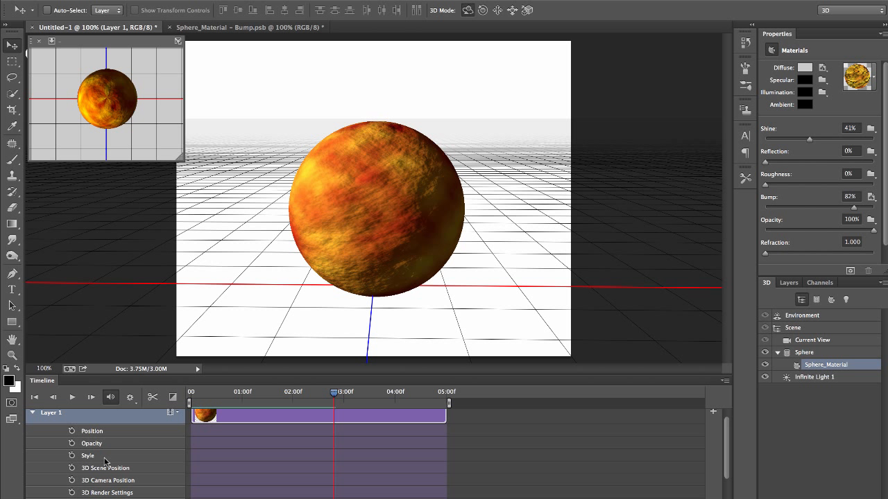
pyautogui.scroll(-4, 125, 469)
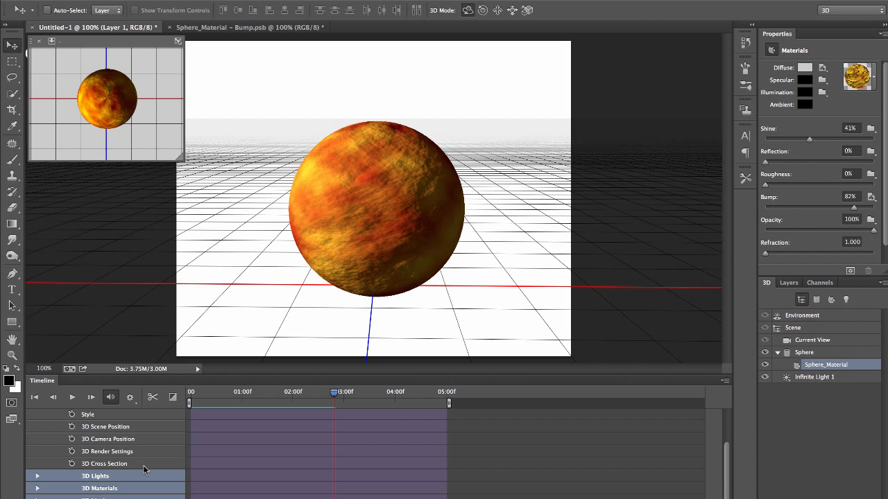
pyautogui.click(38, 477)
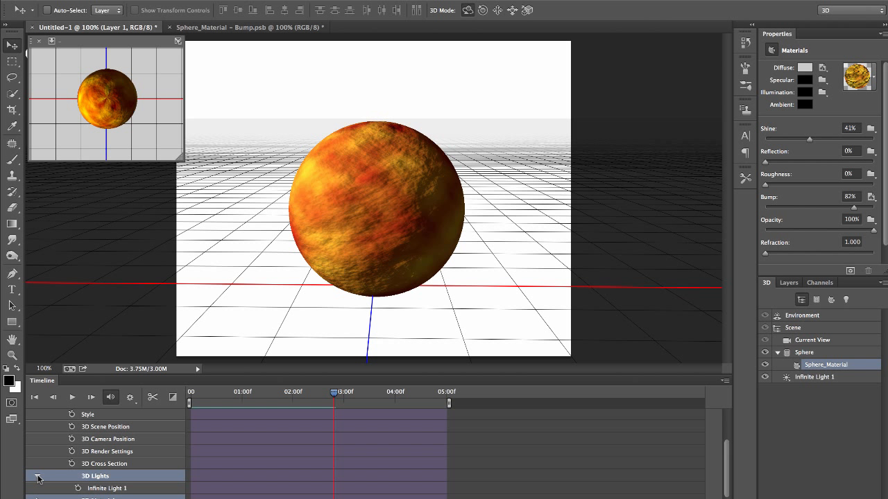
pyautogui.click(38, 476)
pyautogui.click(38, 489)
pyautogui.click(38, 489)
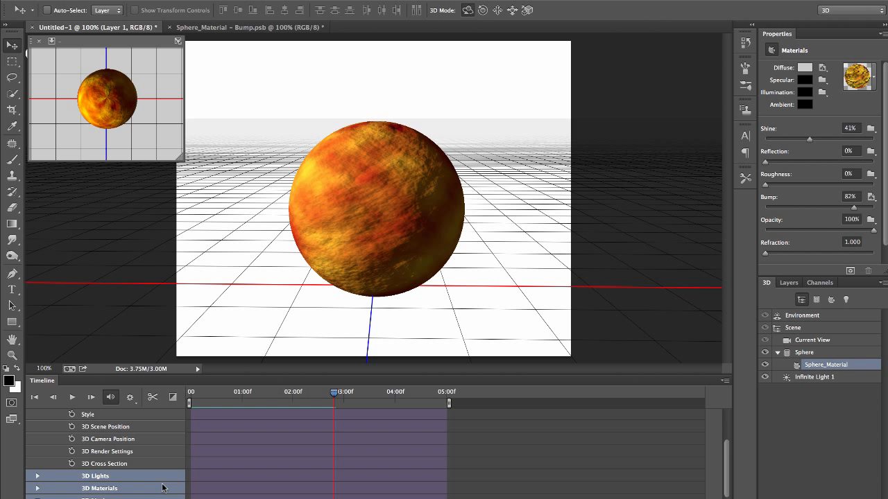
pyautogui.scroll(-1, 248, 490)
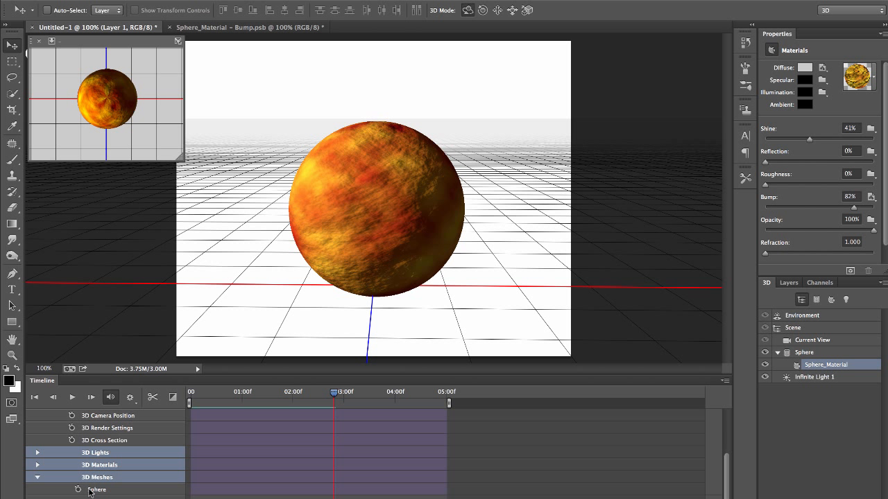
# Animate the Sphere mesh's rotation by enabling its keyframes at the clip's start and turning the sphere sideways at 05:00f.
pyautogui.moveTo(334, 392); pyautogui.dragTo(191, 392)
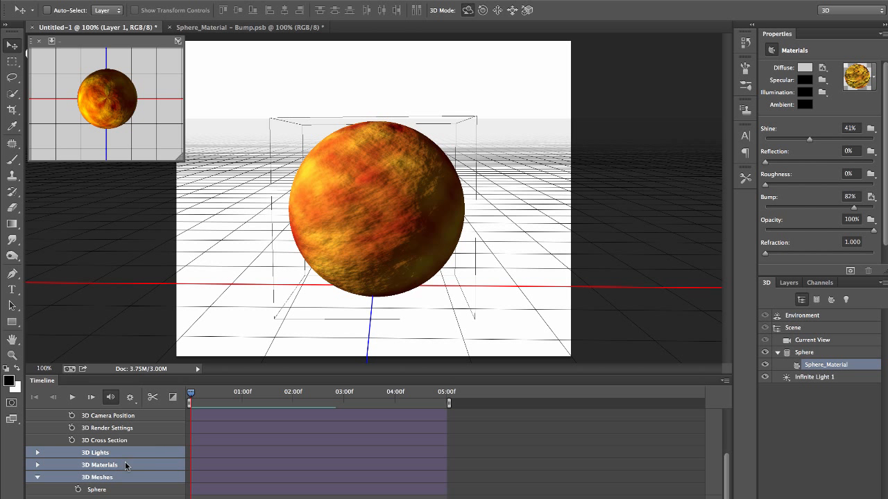
pyautogui.click(78, 490)
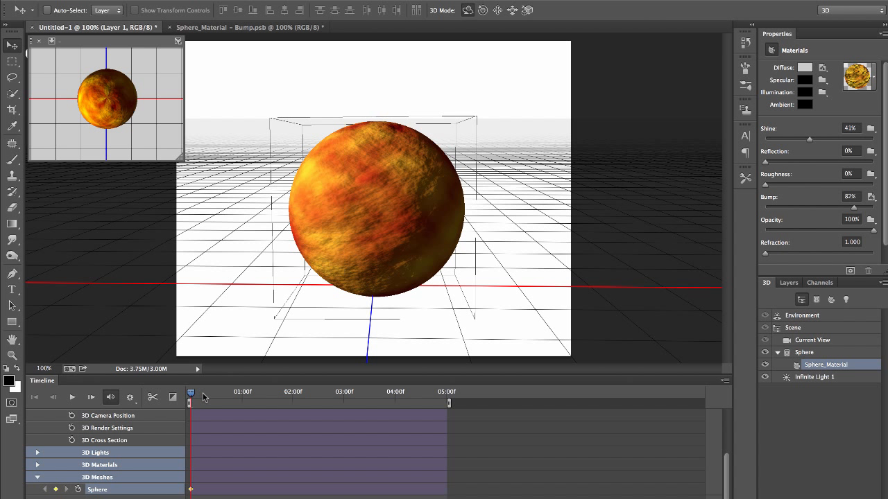
pyautogui.moveTo(203, 397); pyautogui.dragTo(447, 400)
pyautogui.click(366, 189)
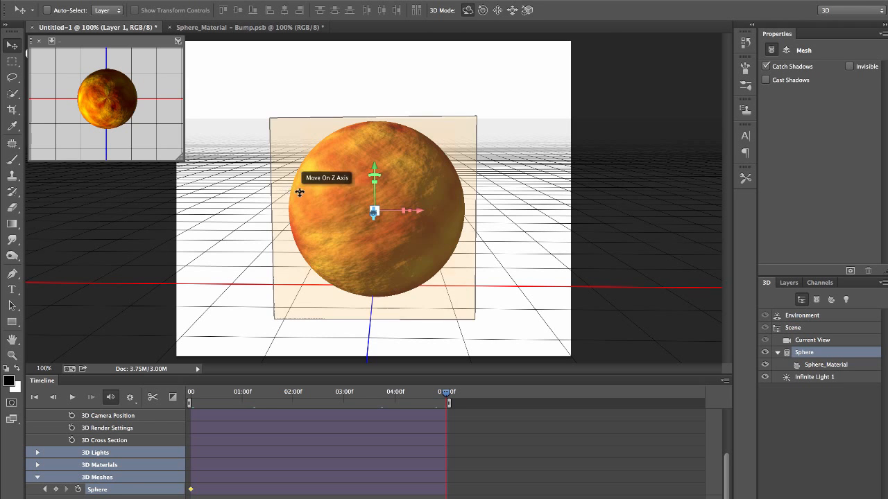
pyautogui.moveTo(234, 190); pyautogui.dragTo(434, 184)
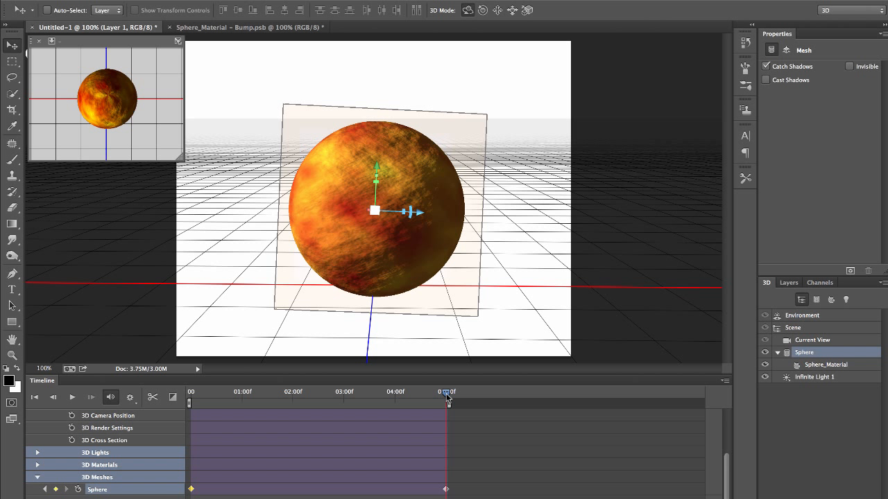
# At the clip's start, rotate Infinite Light 1 so most of the sphere is in shadow, and enable the light's keyframes there.
pyautogui.moveTo(444, 393); pyautogui.dragTo(179, 395)
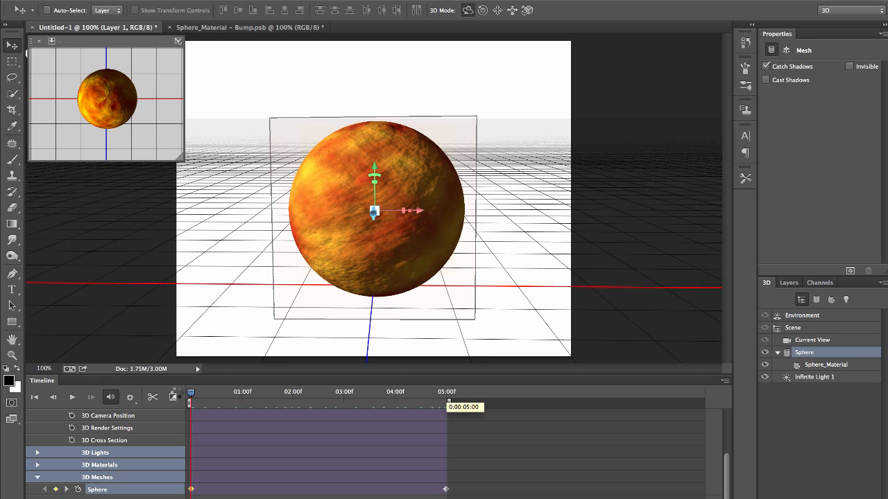
pyautogui.click(37, 453)
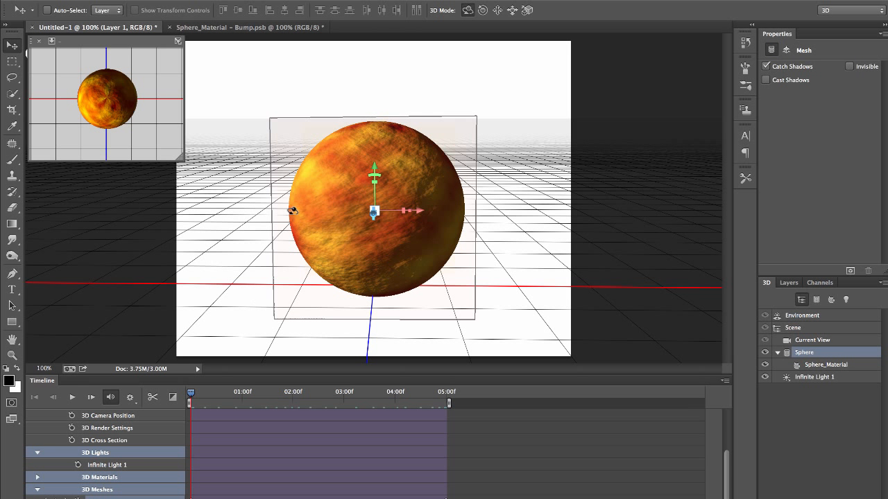
pyautogui.click(803, 376)
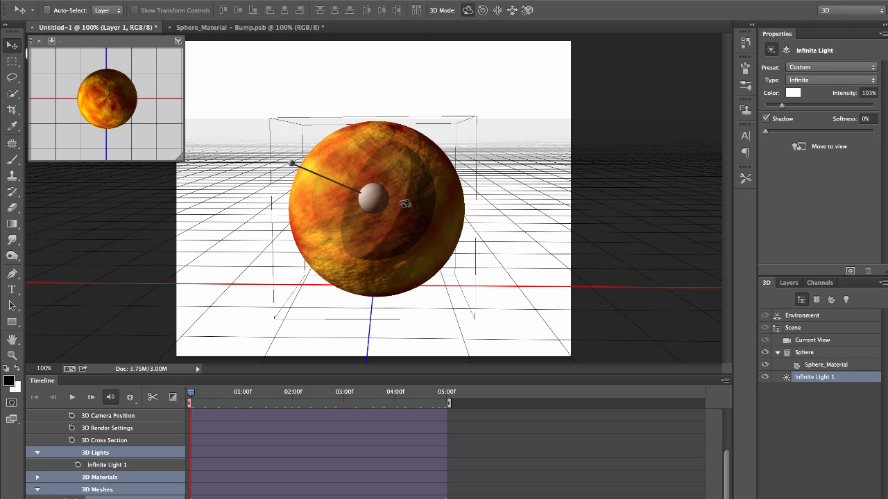
pyautogui.moveTo(406, 204)
pyautogui.mouseDown()
pyautogui.moveTo(315, 177)
pyautogui.moveTo(297, 191)
pyautogui.mouseUp()
pyautogui.click(77, 465)
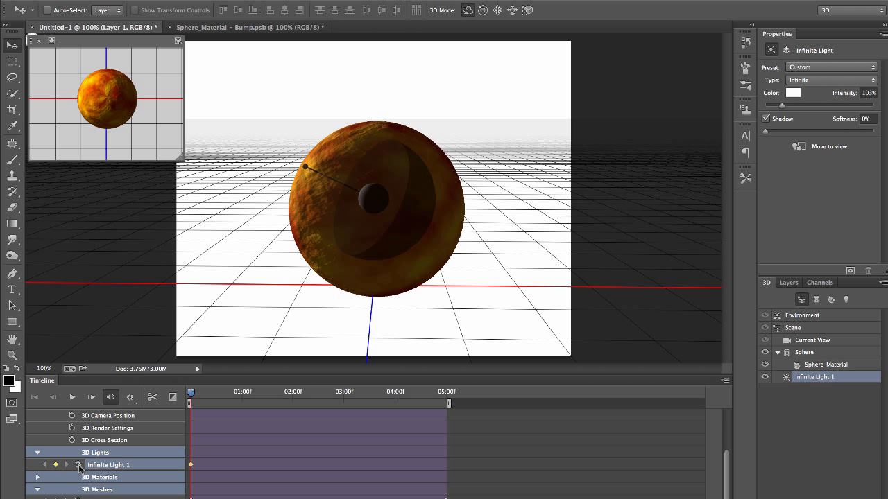
# At 05:00f, rotate Infinite Light 1 to brightly light the sphere from the upper left, adding the light's end keyframe.
pyautogui.moveTo(204, 395); pyautogui.dragTo(466, 390)
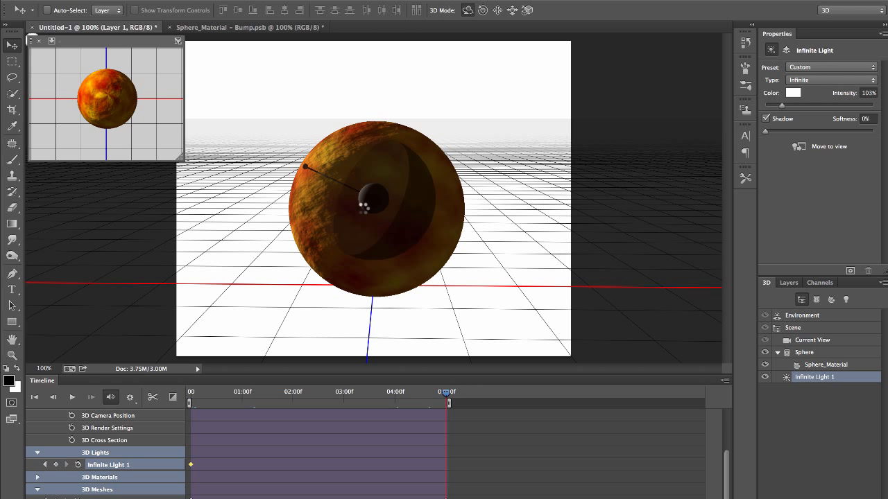
pyautogui.moveTo(368, 200); pyautogui.dragTo(472, 208)
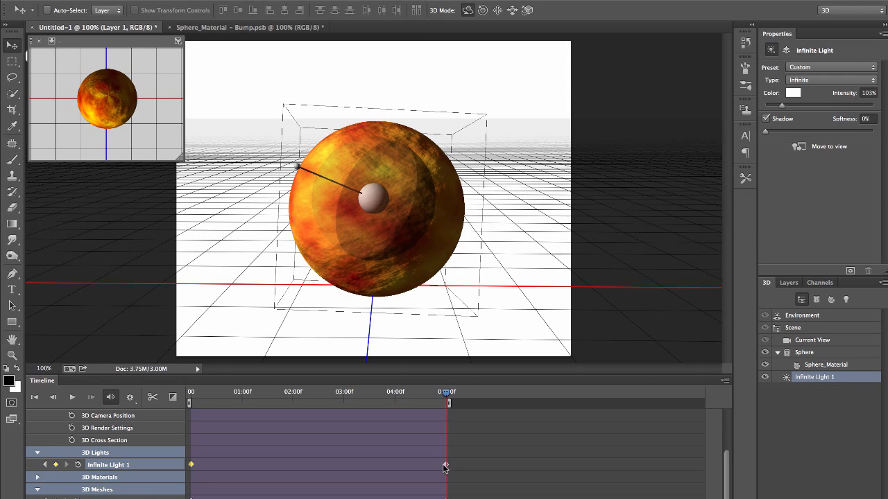
pyautogui.moveTo(445, 393); pyautogui.dragTo(458, 408)
# Hide the Background layer so the planet sits on transparency, and show the selected light's coordinates.
pyautogui.scroll(3, 187, 464)
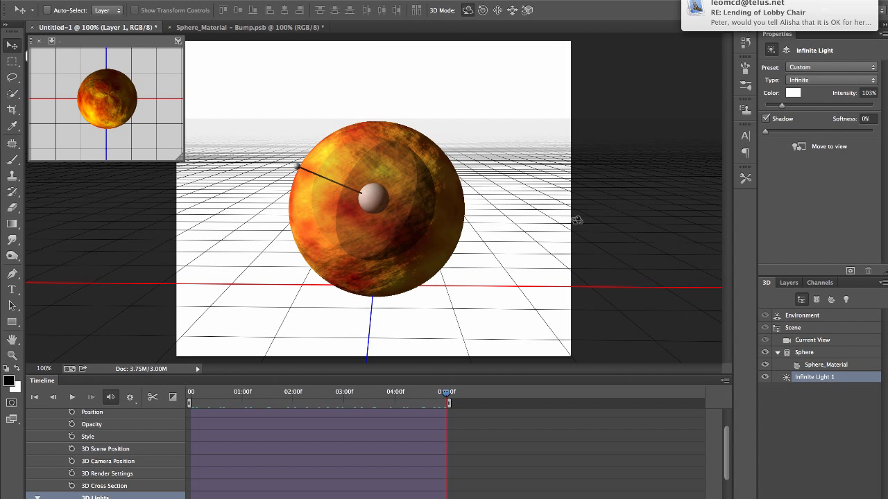
pyautogui.click(789, 286)
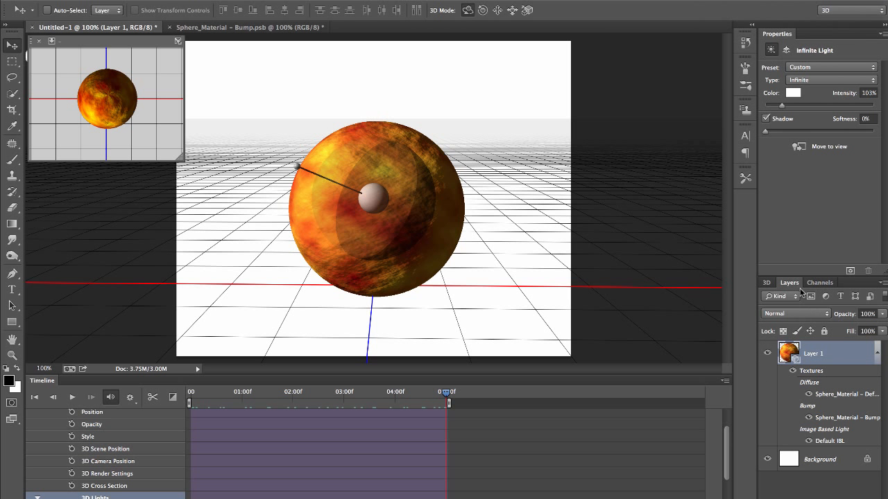
pyautogui.click(767, 459)
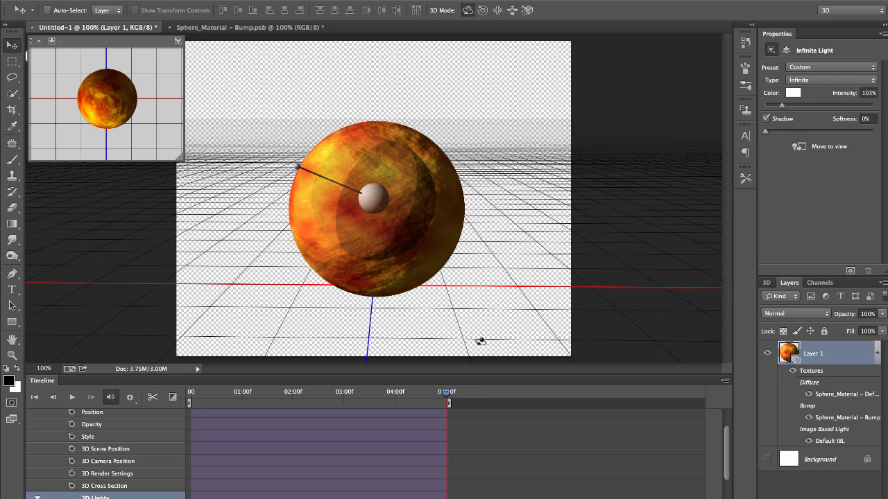
pyautogui.click(786, 50)
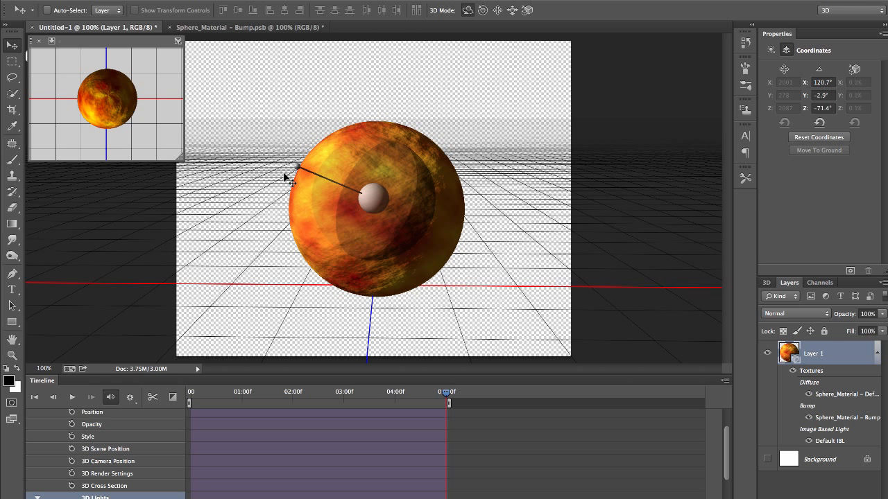
# Save the document to the Desktop in Photoshop format as planet.psd.
pyautogui.press('super+s')
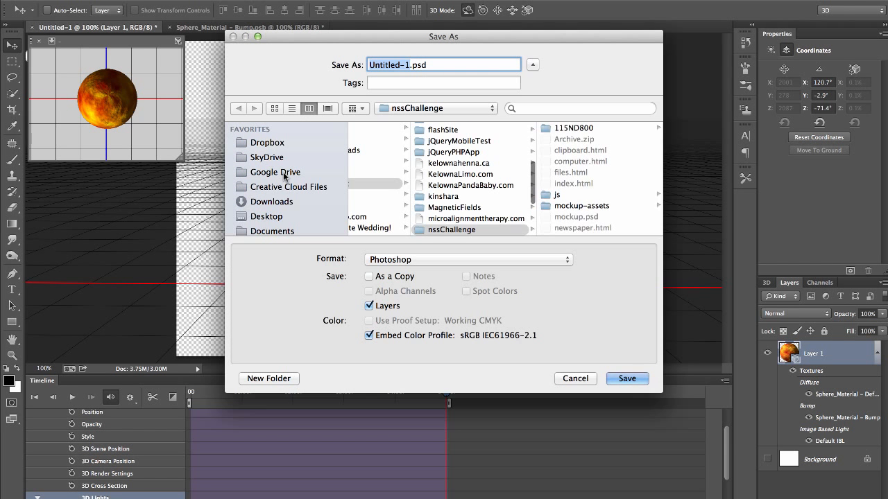
pyautogui.click(263, 217)
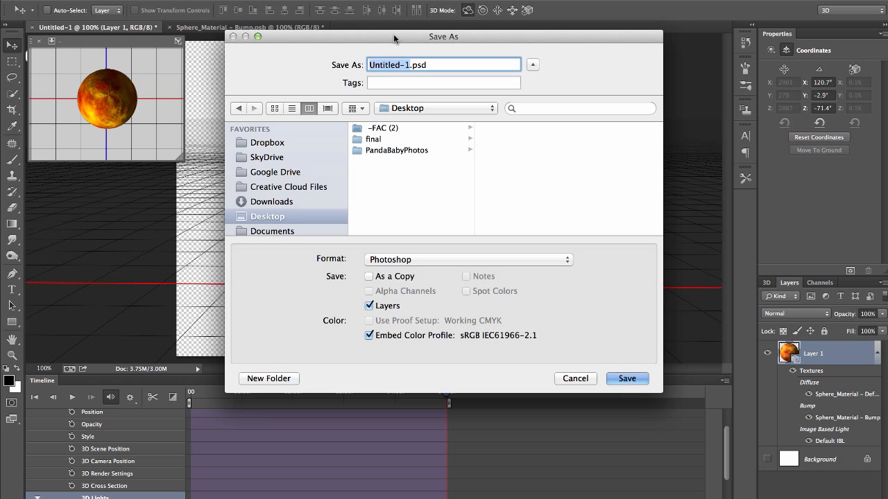
pyautogui.write('planet')
pyautogui.press('Return')
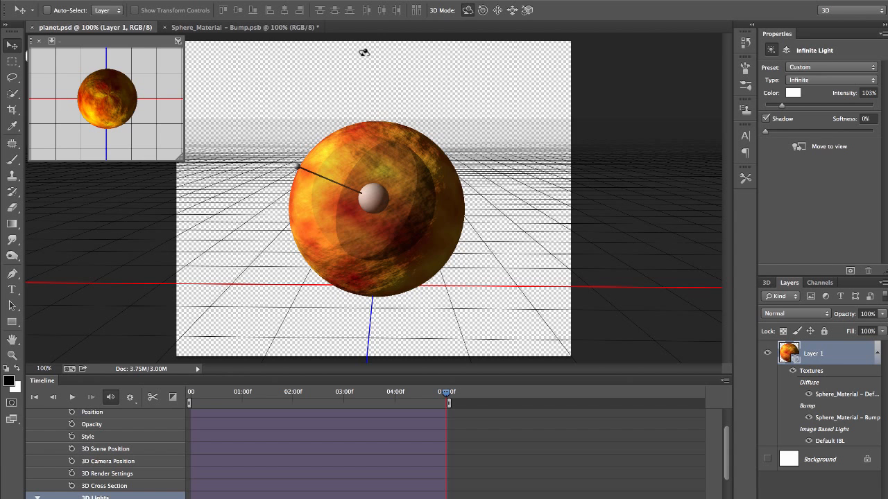
# Create a new document from the Film & Video preset at the HDV/HDTV 720p/29.97 size.
pyautogui.click(98, 0)
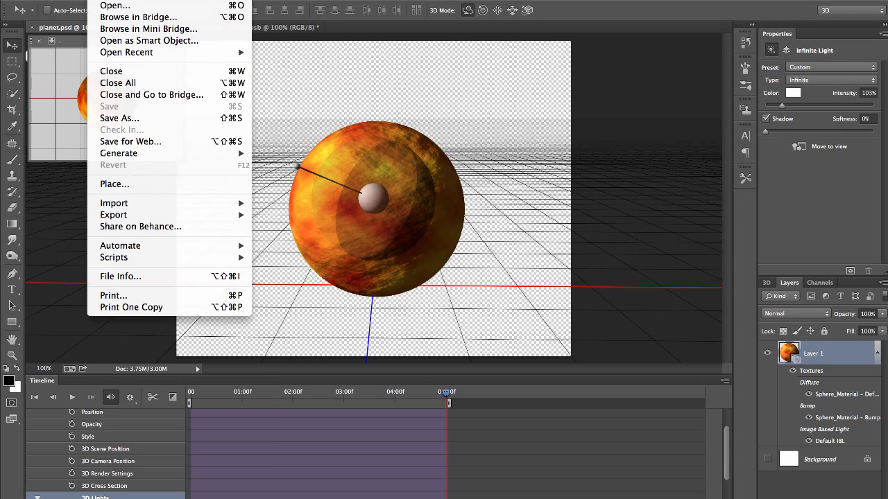
pyautogui.click(104, 1)
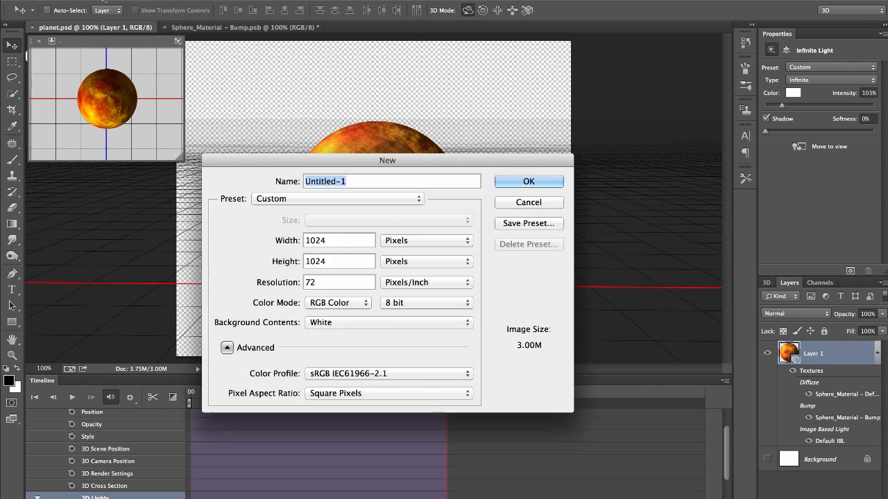
pyautogui.click(352, 199)
pyautogui.press('Up')
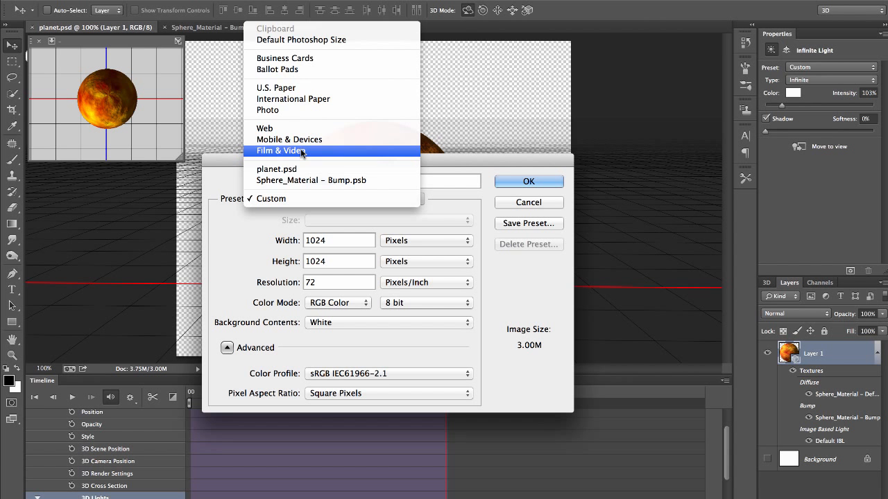
pyautogui.click(300, 148)
pyautogui.click(331, 220)
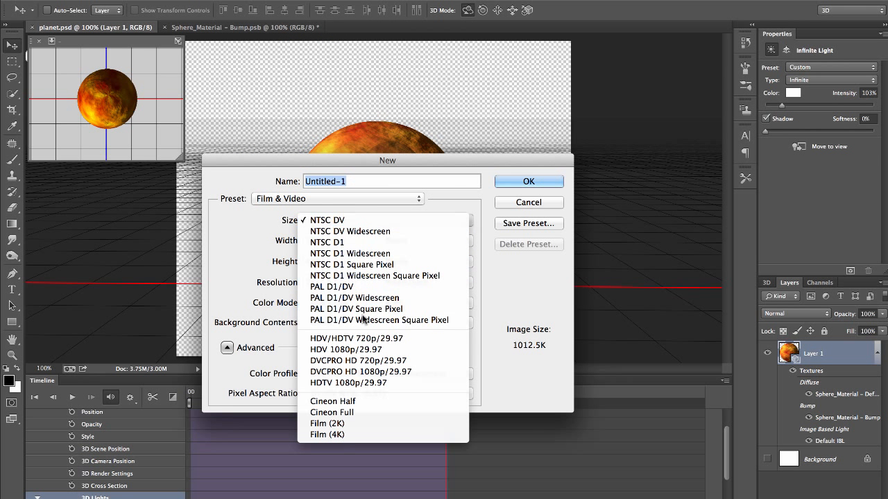
pyautogui.click(397, 340)
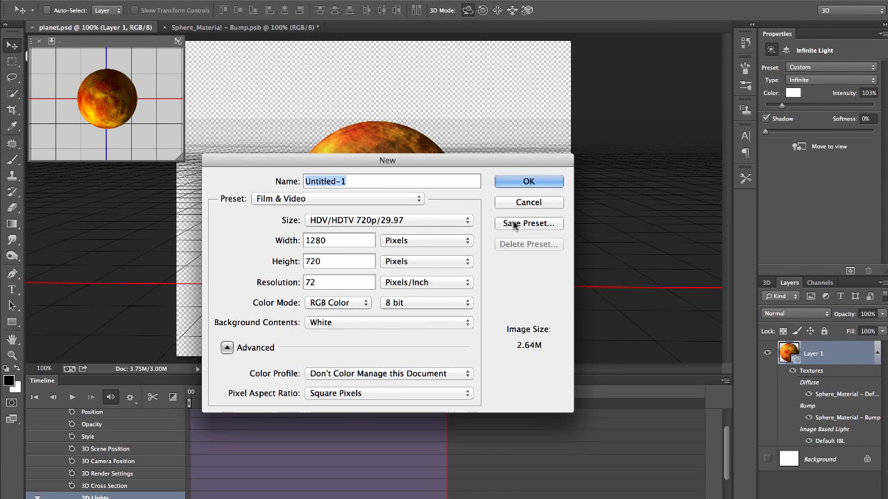
pyautogui.click(548, 183)
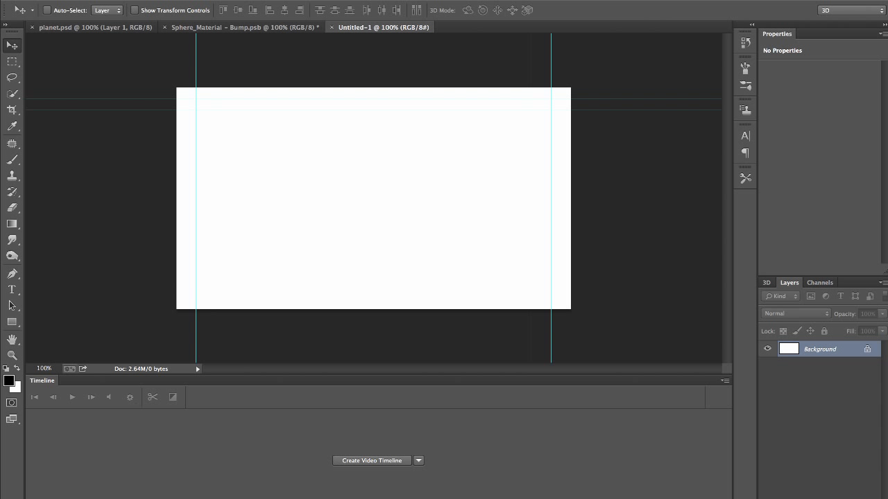
# Place planet.psd from the Desktop into the new document and position it in the upper right of the canvas.
pyautogui.click(100, 0)
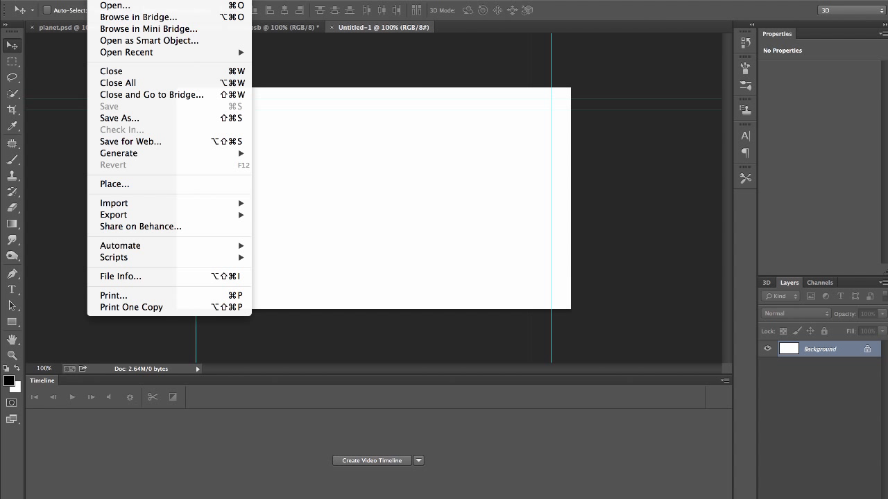
pyautogui.click(173, 184)
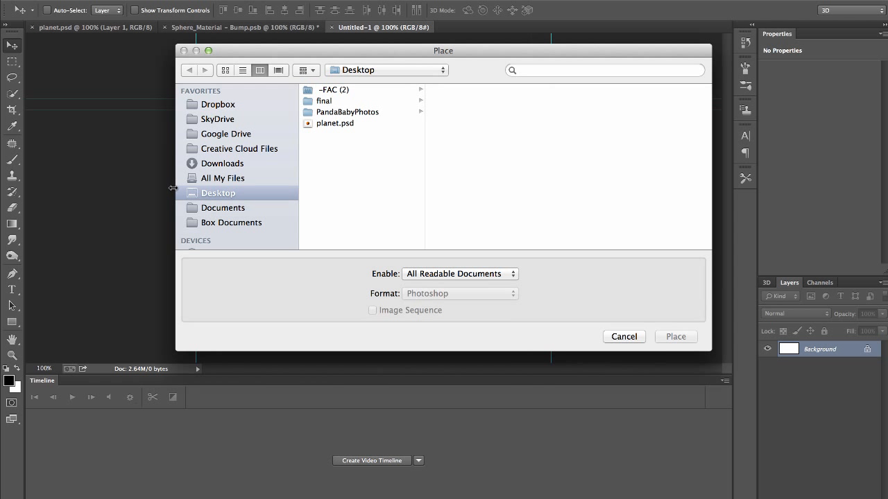
pyautogui.click(337, 124)
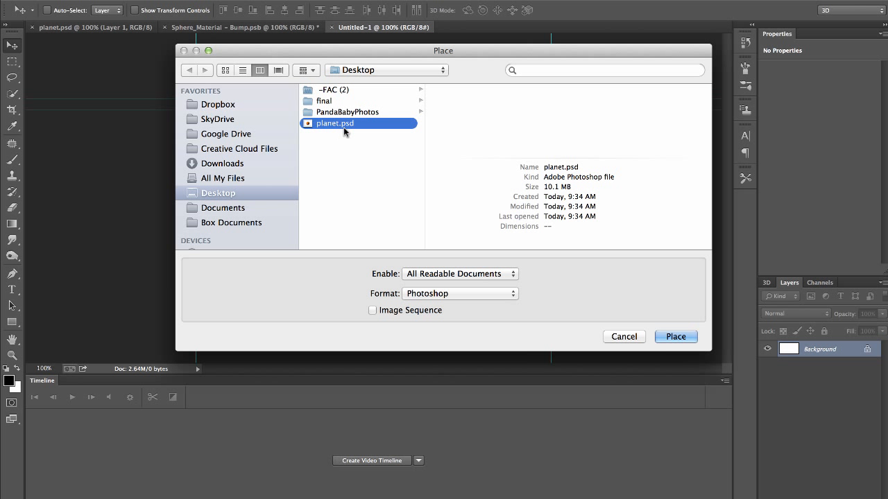
pyautogui.click(676, 337)
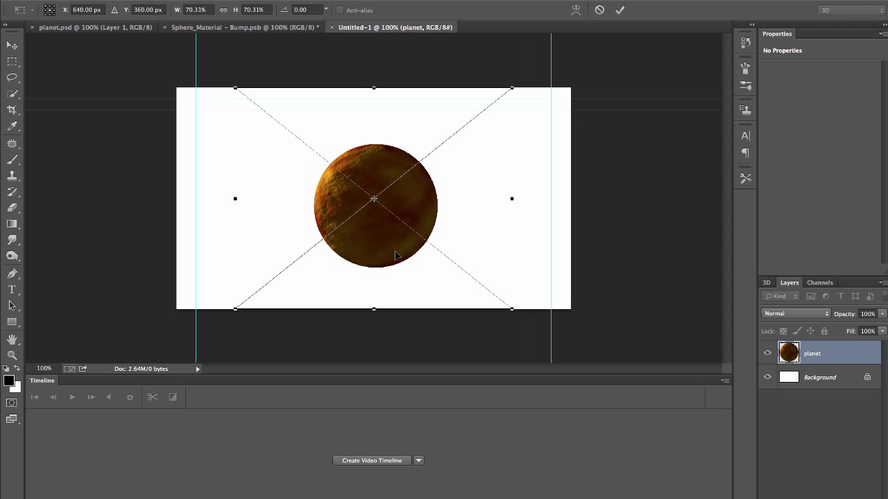
pyautogui.moveTo(395, 255); pyautogui.dragTo(463, 226)
pyautogui.press('Return')
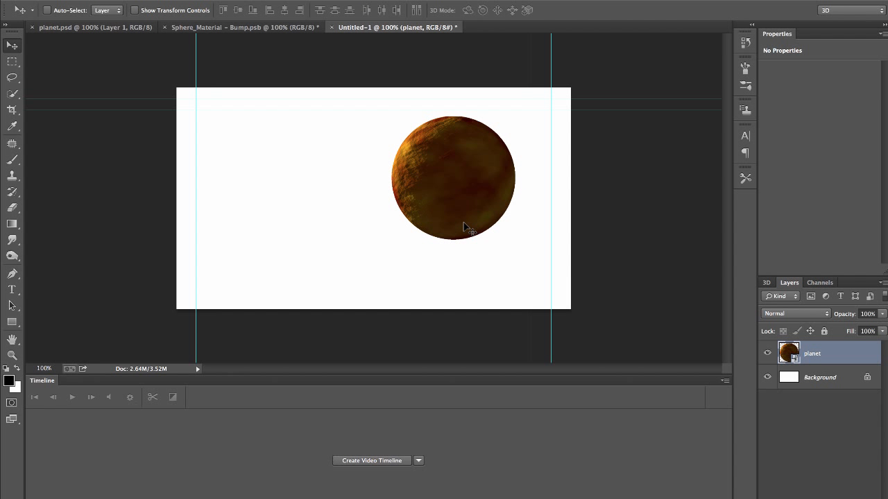
# Create a video timeline for the document and preview the planet's animation from its end back to the start.
pyautogui.click(378, 461)
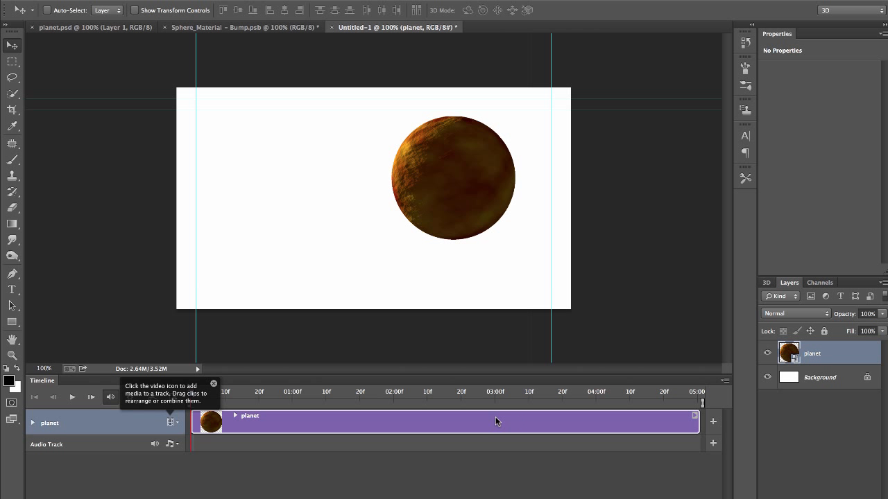
pyautogui.click(697, 394)
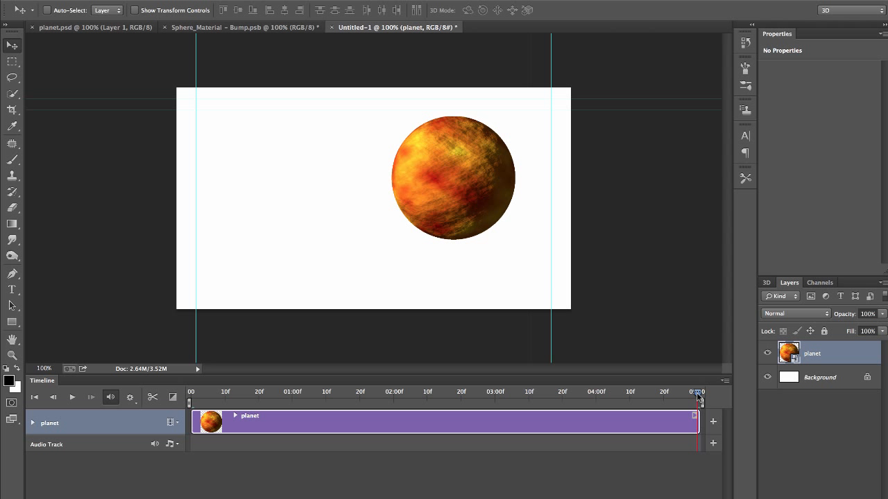
pyautogui.moveTo(659, 394); pyautogui.dragTo(196, 393)
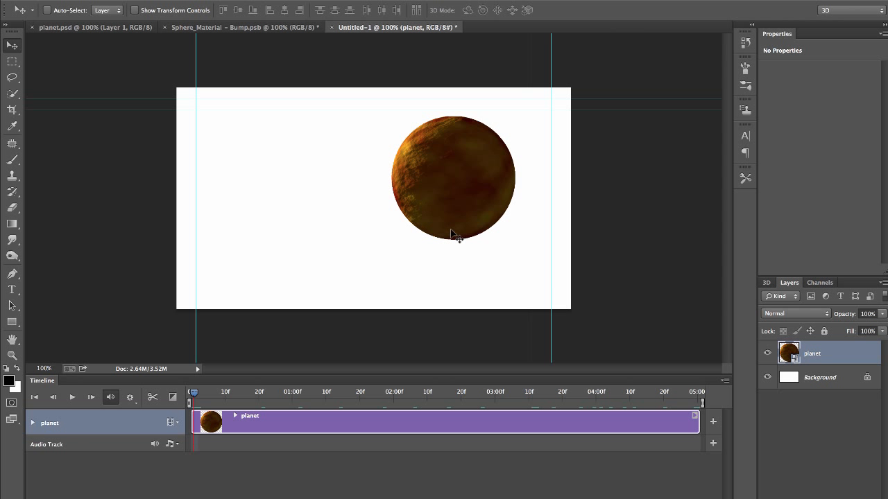
# Fill the Background layer with black.
pyautogui.click(818, 379)
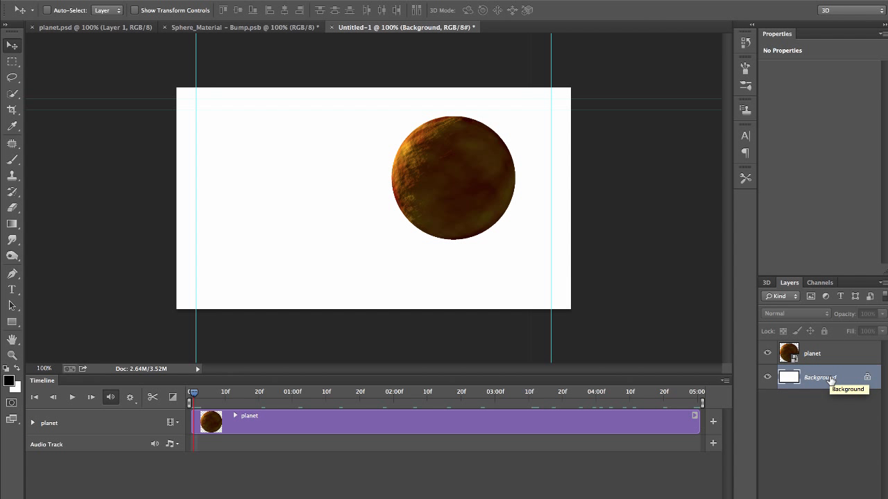
pyautogui.hotkey('alt', 'BackSpace')
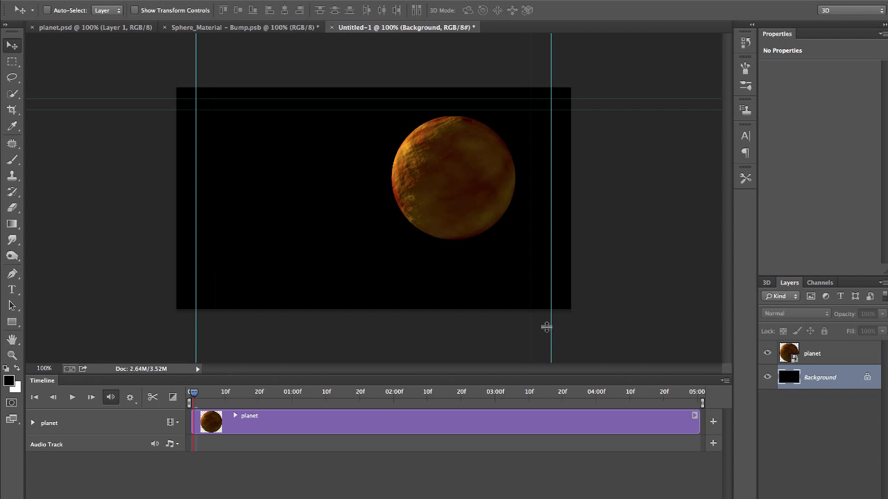
# Add a Levels adjustment layer above the planet layer and clip it to the planet.
pyautogui.click(817, 359)
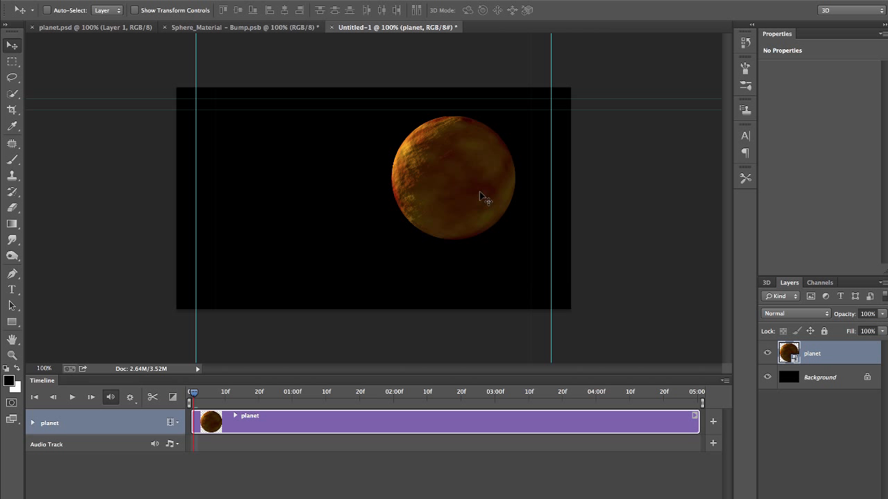
pyautogui.click(824, 496)
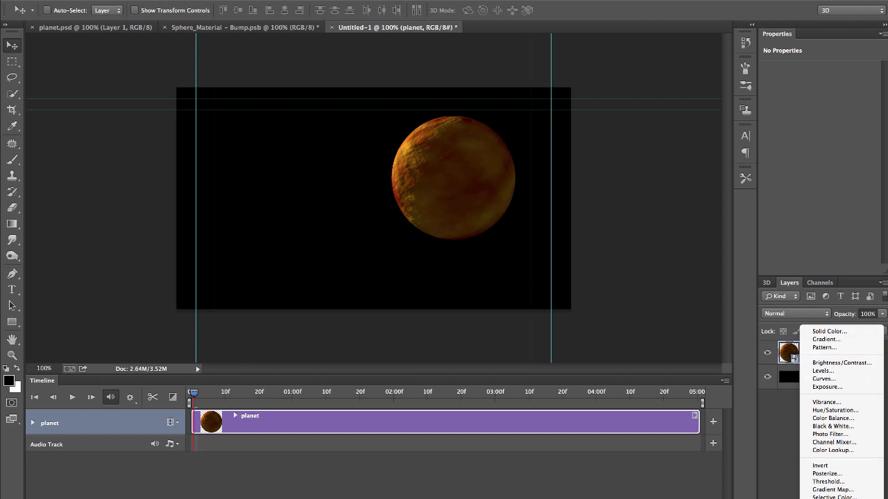
pyautogui.click(822, 371)
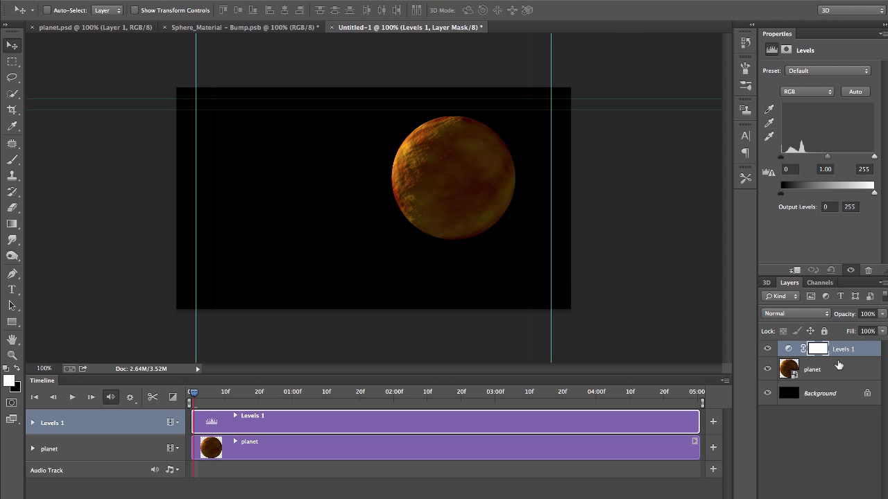
pyautogui.keyDown('alt'); pyautogui.click(844, 358); pyautogui.keyUp('alt')
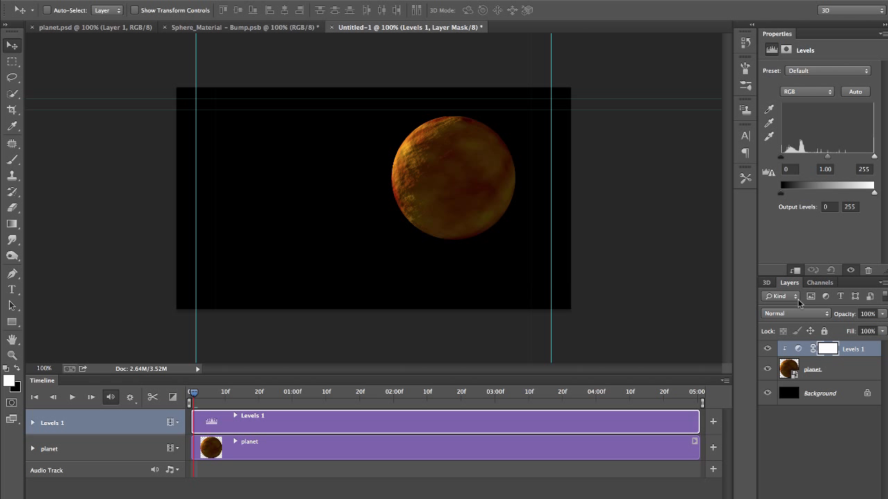
# Set the Levels shadow input to 35 and the midtones to 0.87, and preview the darker planet partway through the animation.
pyautogui.moveTo(782, 159); pyautogui.dragTo(834, 161)
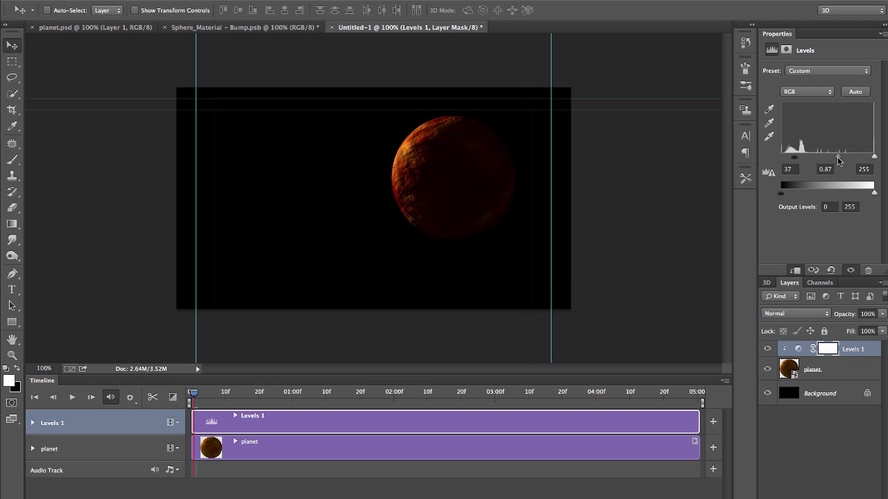
pyautogui.moveTo(789, 161); pyautogui.dragTo(794, 162)
pyautogui.moveTo(231, 394); pyautogui.dragTo(488, 400)
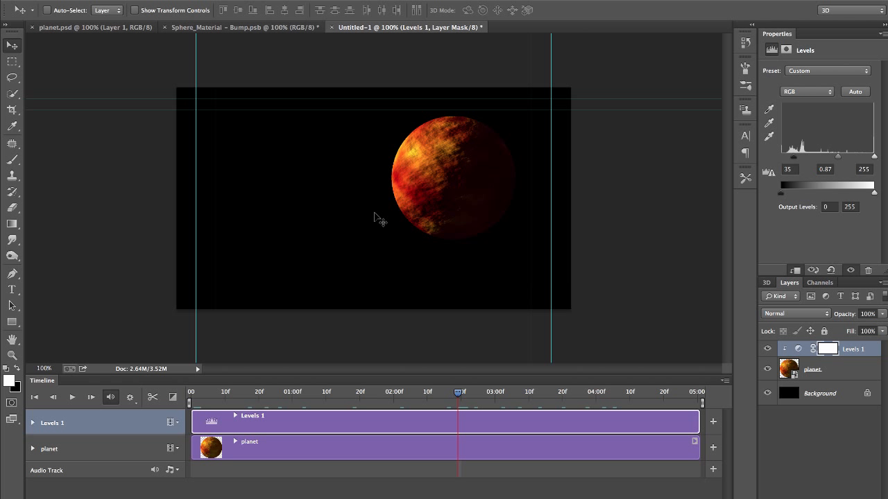
# Add a Drop Shadow style to the planet layer with its blend mode set to Screen.
pyautogui.click(843, 375)
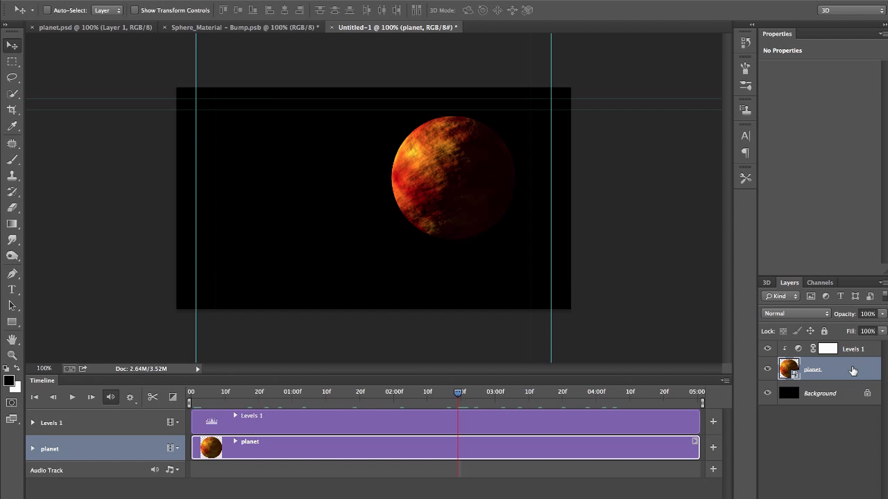
pyautogui.doubleClick(865, 372)
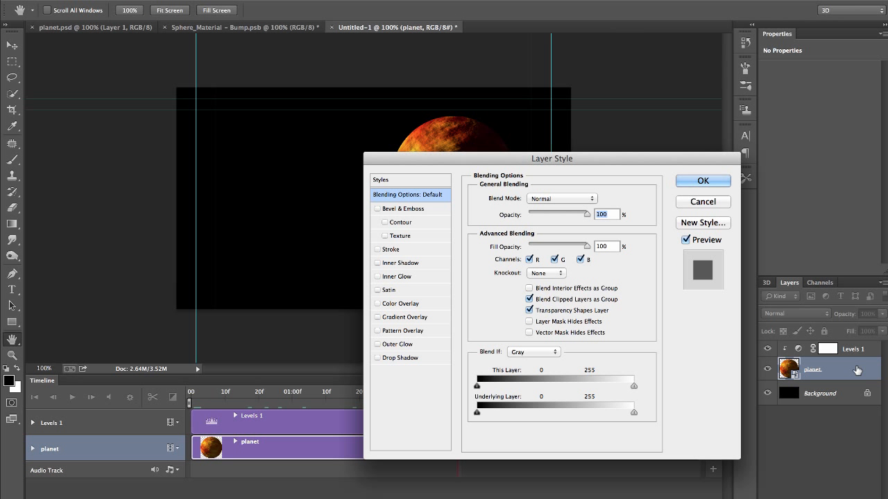
pyautogui.moveTo(592, 162); pyautogui.dragTo(229, 103)
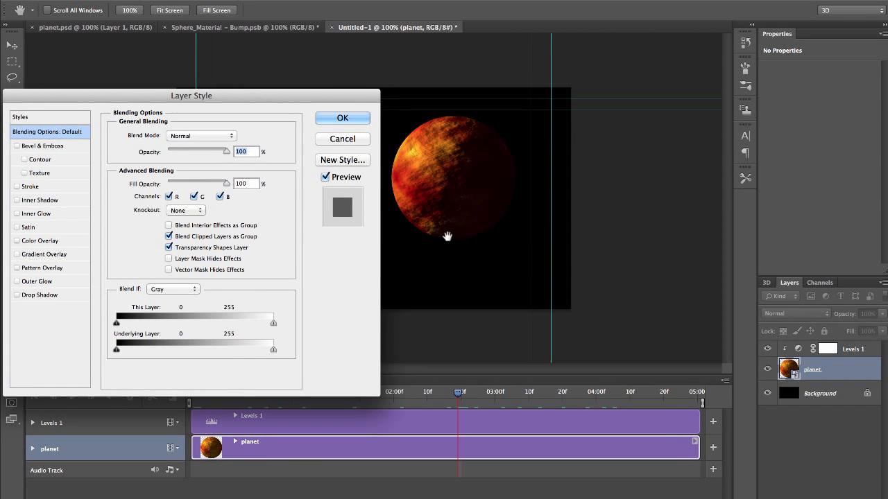
pyautogui.click(46, 295)
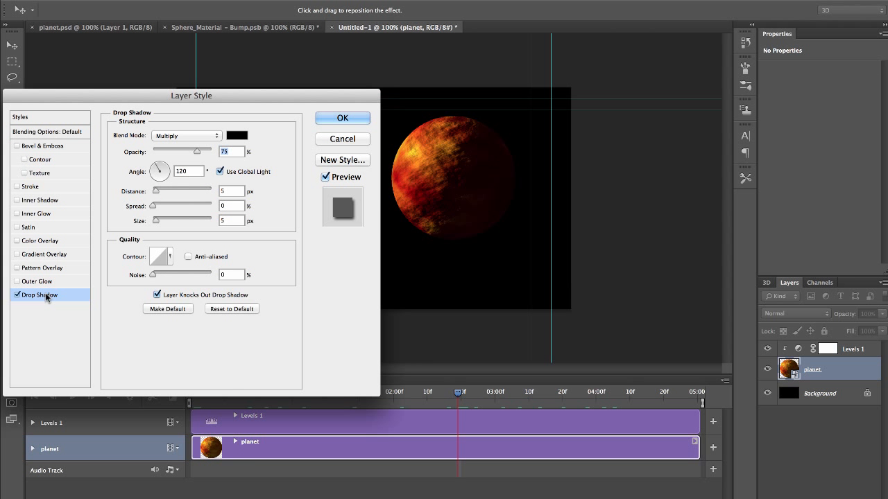
pyautogui.click(188, 136)
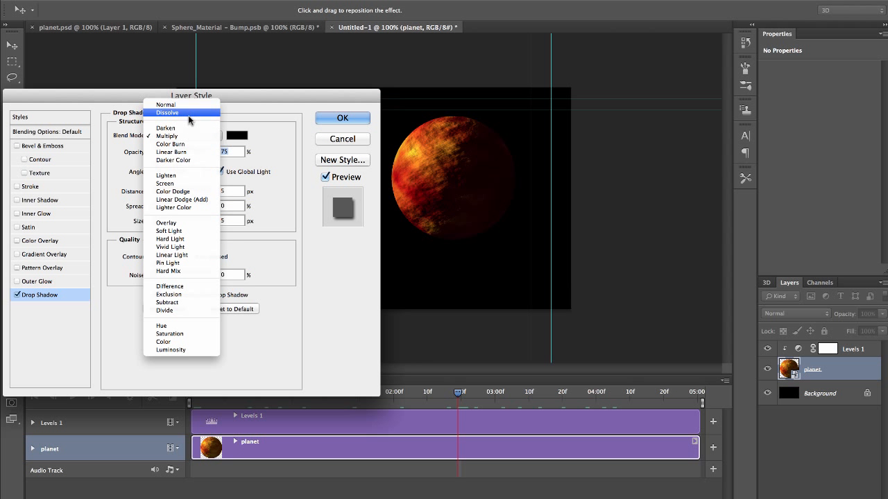
pyautogui.click(170, 183)
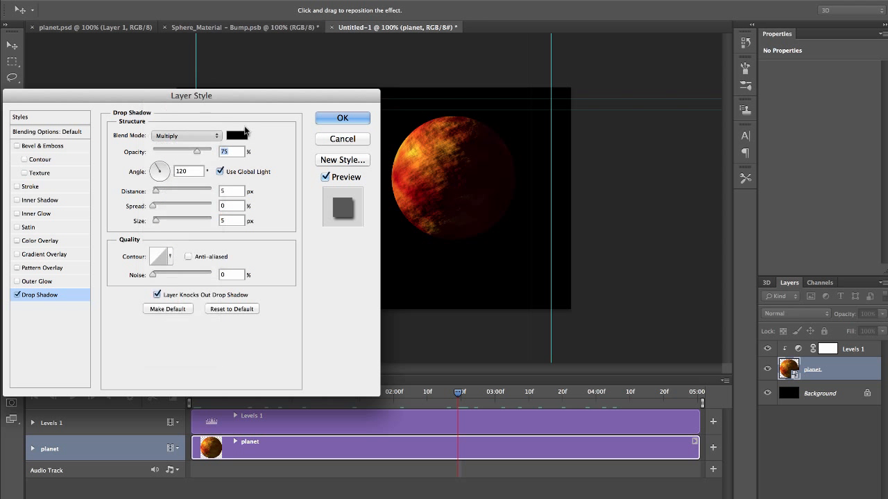
# Set the drop shadow's color to light yellow-orange f9d15a and its angle to -22°, and apply the layer style.
pyautogui.click(236, 135)
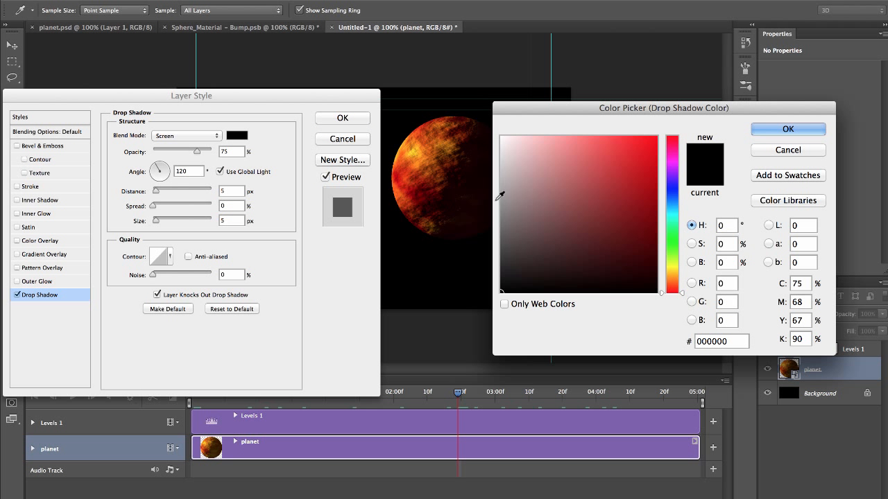
pyautogui.click(412, 151)
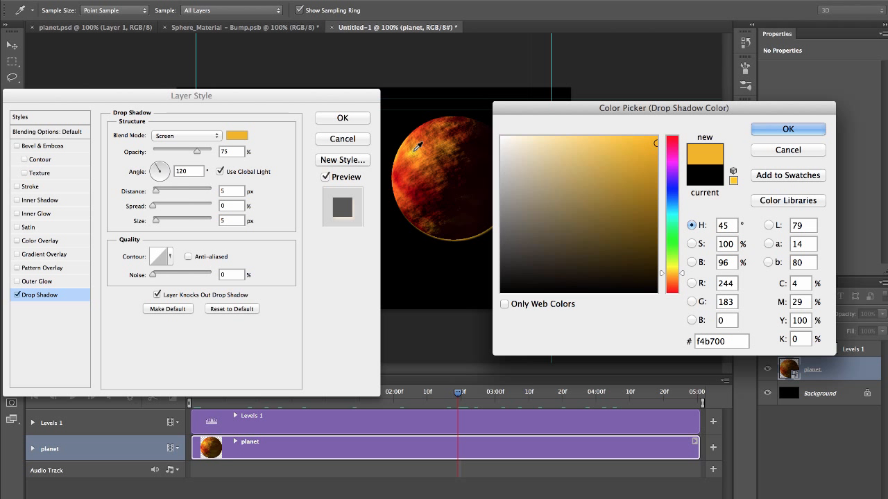
pyautogui.click(601, 140)
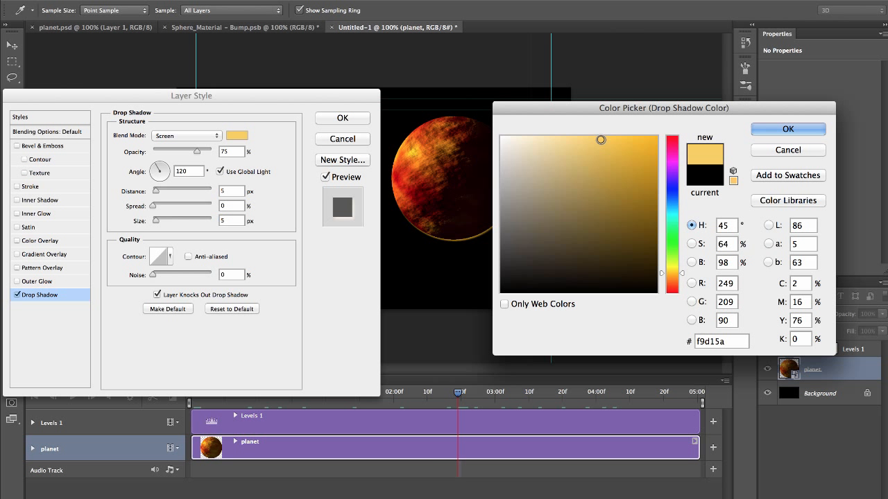
pyautogui.click(772, 130)
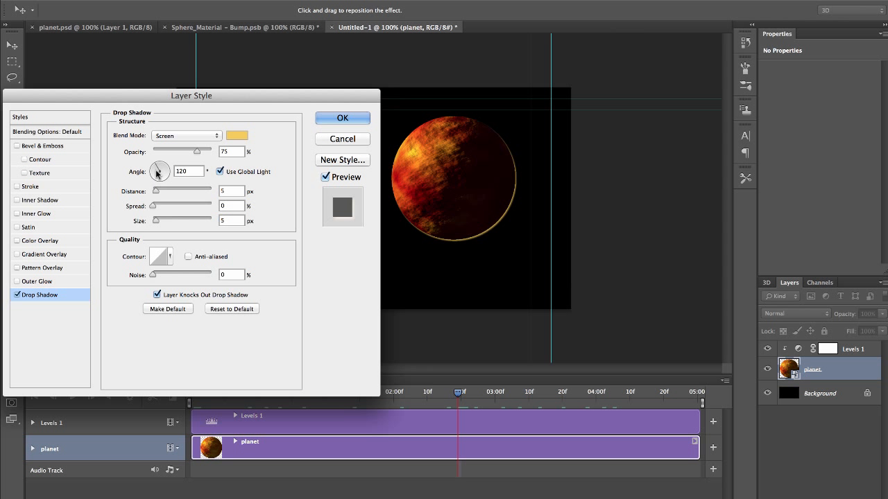
pyautogui.moveTo(157, 175); pyautogui.dragTo(168, 174)
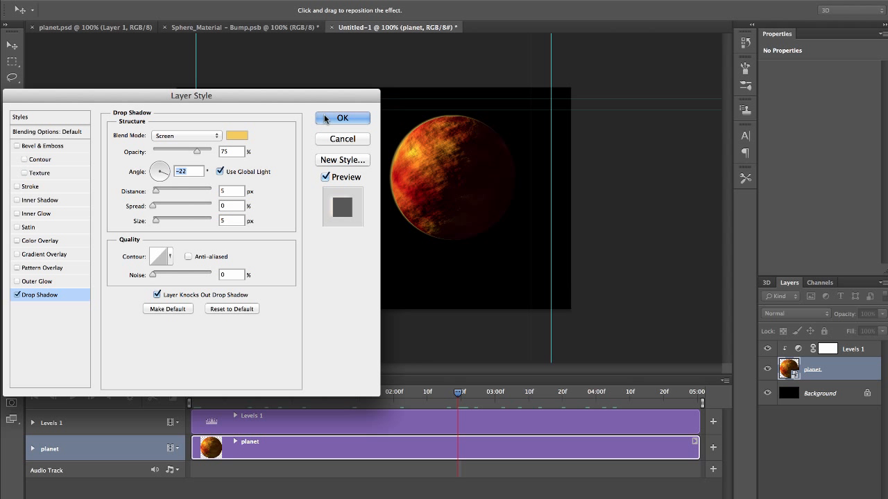
pyautogui.press('Return')
# At the first frame, set the planet's drop shadow to 40% opacity, 4 px distance and 0 px size, and enable Style keyframes for the planet.
pyautogui.moveTo(446, 397); pyautogui.dragTo(172, 398)
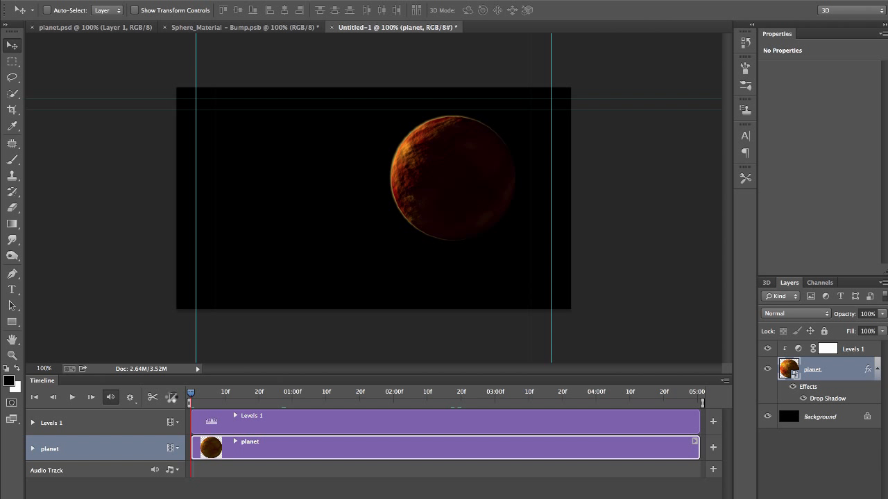
pyautogui.doubleClick(827, 398)
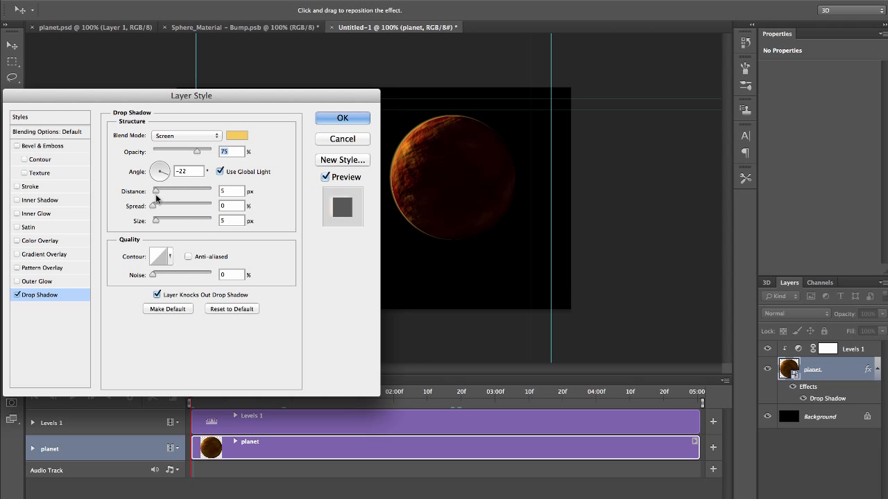
pyautogui.moveTo(156, 196); pyautogui.dragTo(143, 222)
pyautogui.click(156, 221)
pyautogui.moveTo(198, 152); pyautogui.dragTo(176, 151)
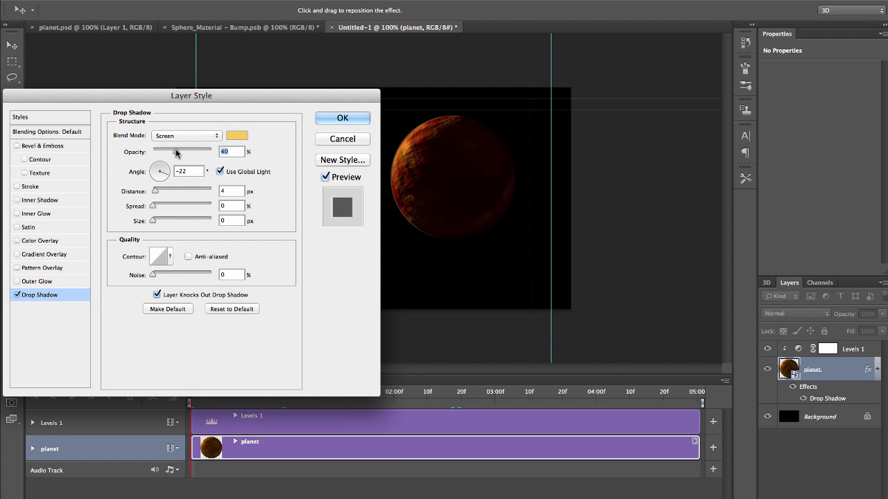
pyautogui.click(341, 116)
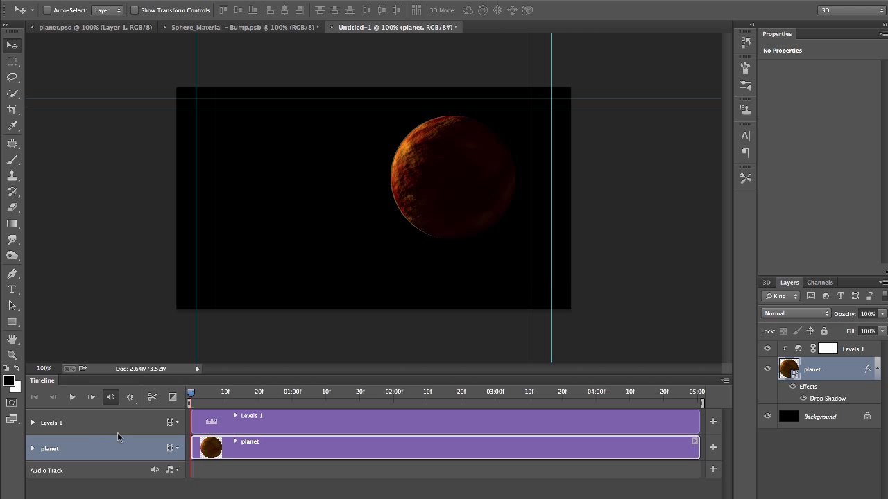
pyautogui.click(32, 450)
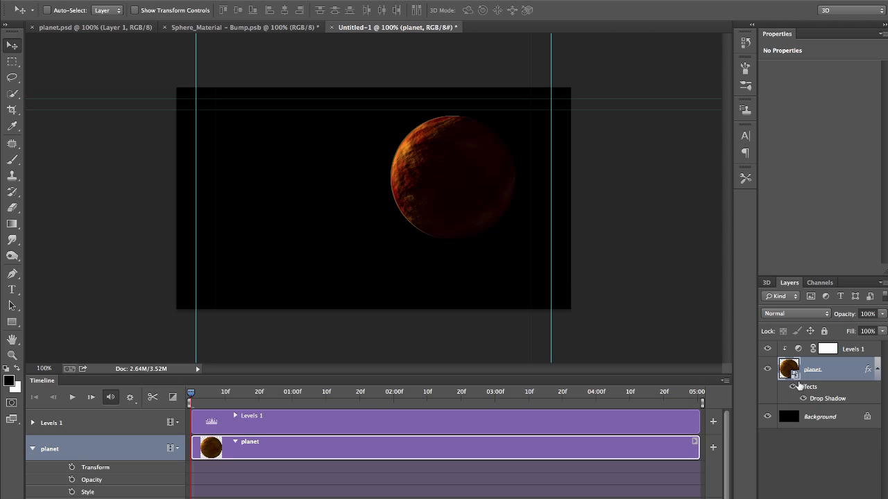
pyautogui.click(71, 491)
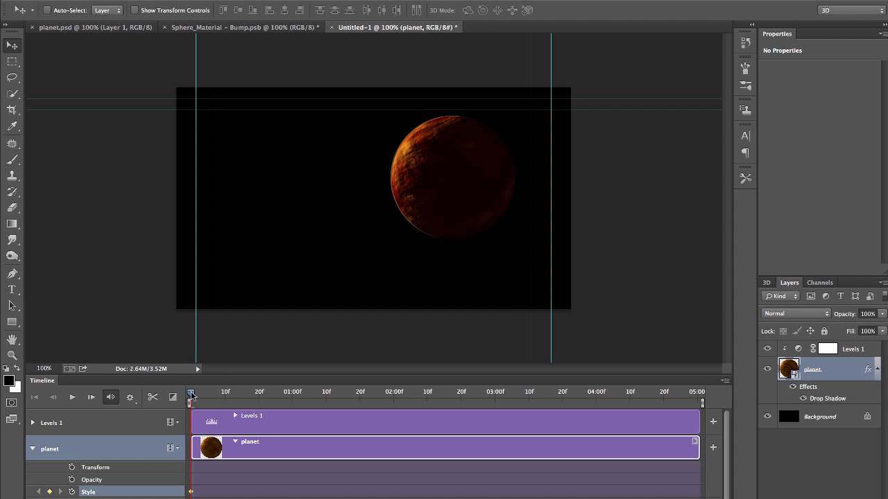
# At the end of the animation, set the planet's drop shadow to 84% opacity, 5 px distance and 9 px size, and play back the transition.
pyautogui.moveTo(192, 395); pyautogui.dragTo(701, 401)
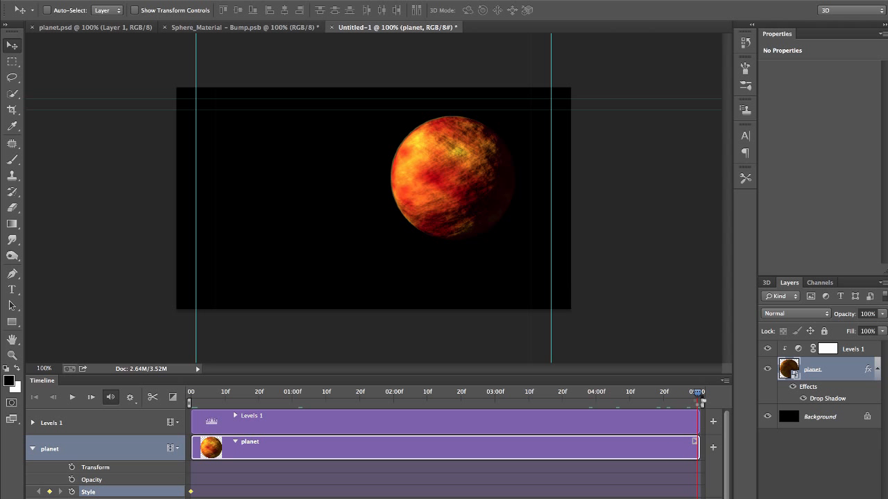
pyautogui.doubleClick(828, 398)
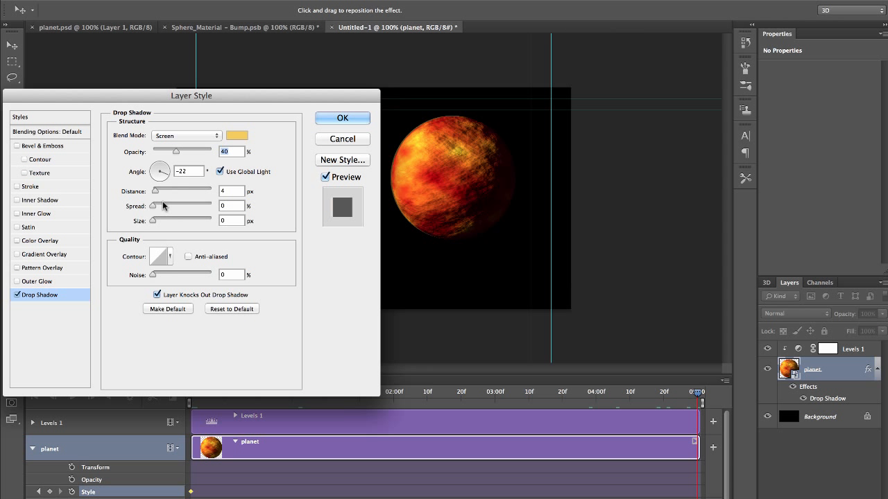
pyautogui.moveTo(154, 193); pyautogui.dragTo(158, 222)
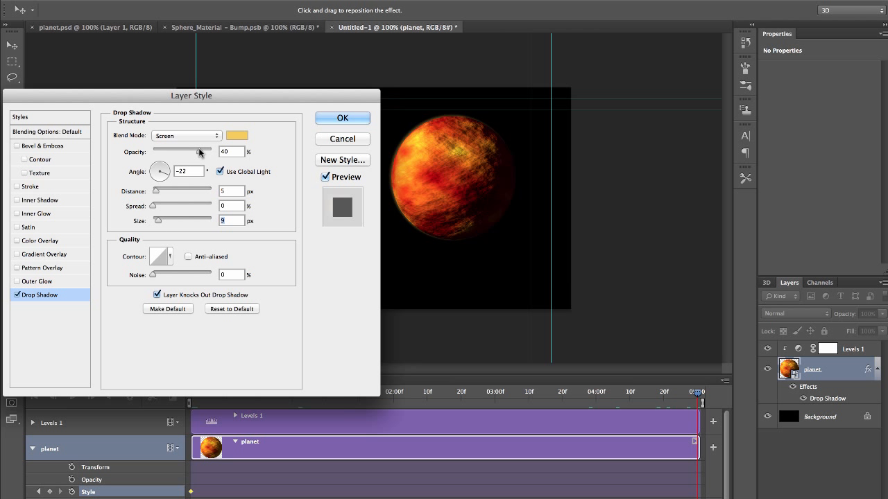
pyautogui.moveTo(176, 151); pyautogui.dragTo(202, 154)
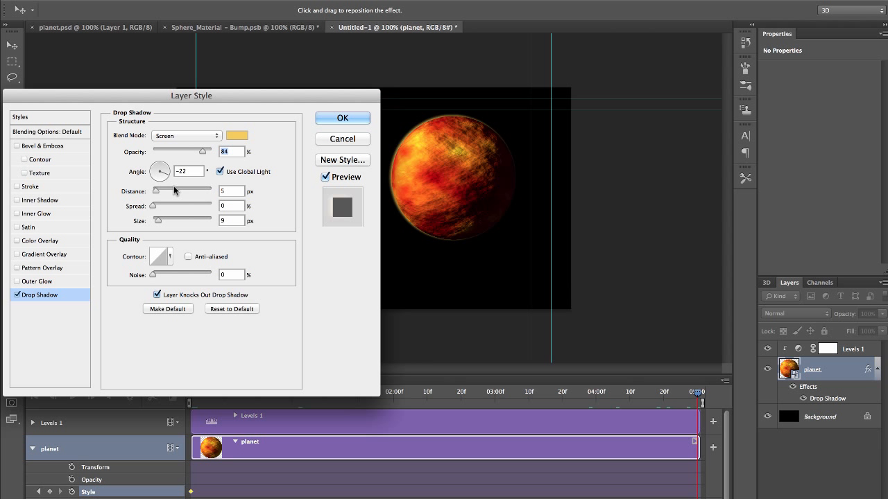
pyautogui.click(350, 119)
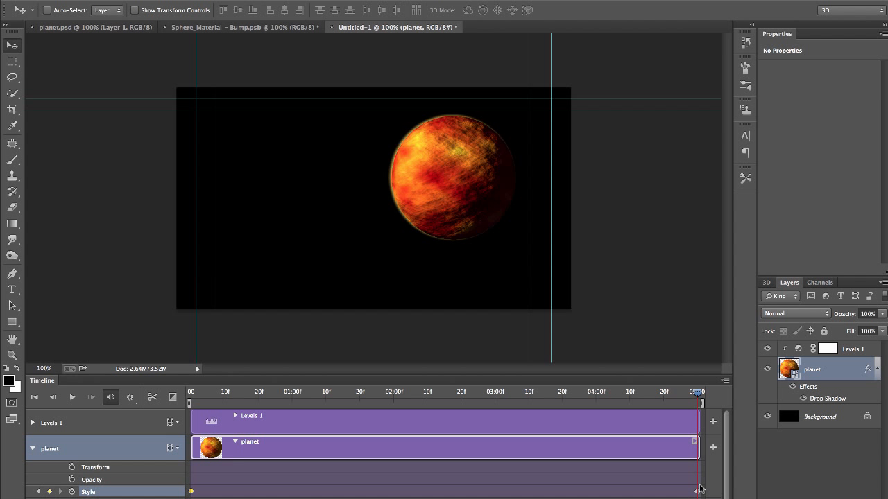
pyautogui.moveTo(697, 409); pyautogui.dragTo(188, 401)
pyautogui.press('space')
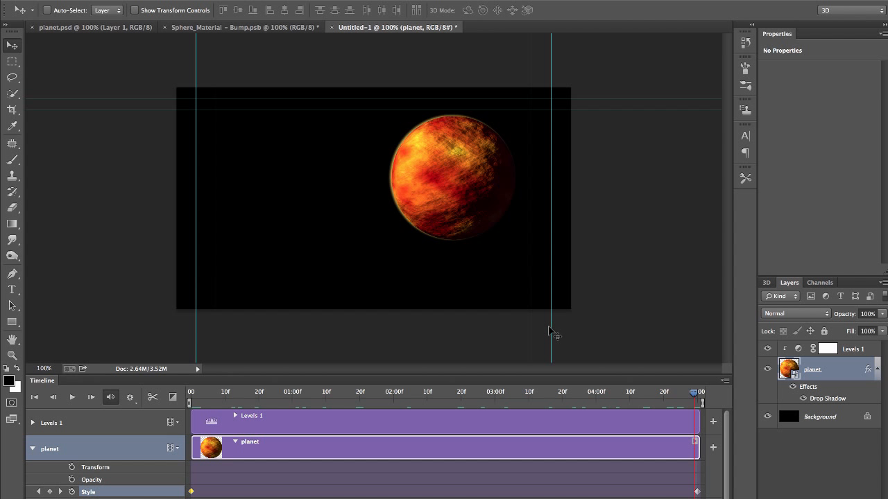
# Create a new layer directly above the Background and name it stars.
pyautogui.click(795, 418)
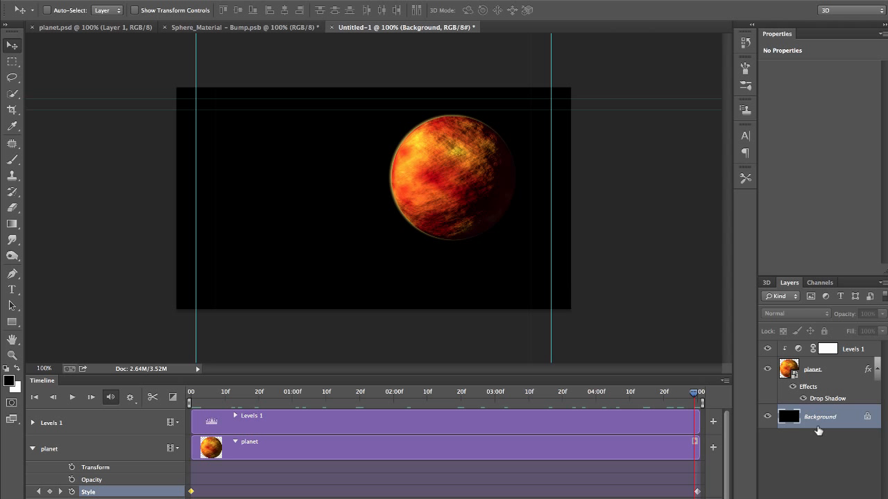
pyautogui.hotkey('ctrl', 'shift', 'alt', 'n')
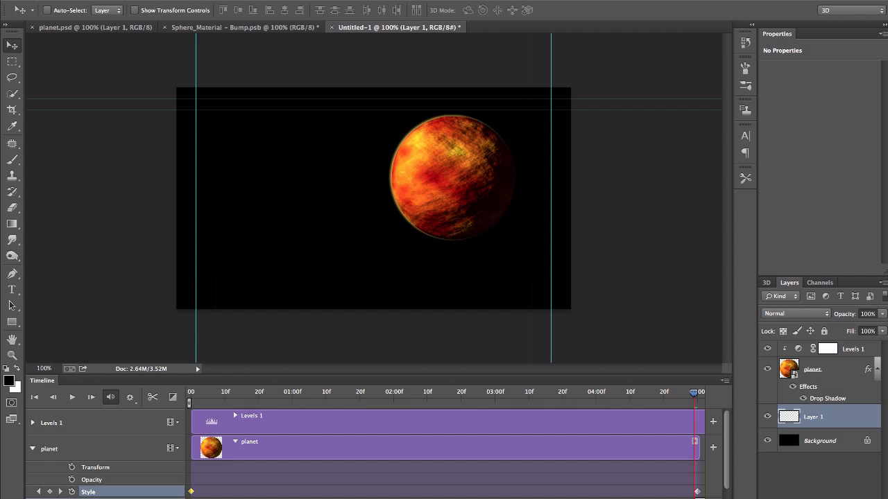
pyautogui.doubleClick(812, 417)
pyautogui.write('stars')
pyautogui.press('Return')
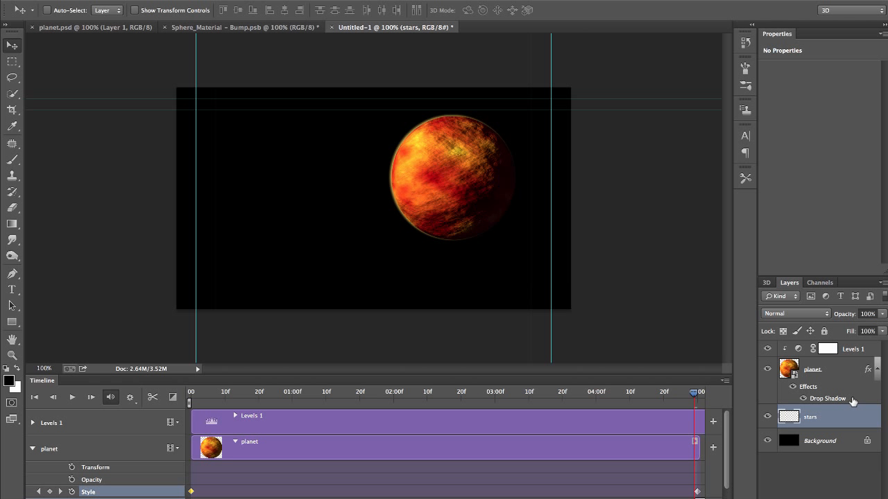
# Choose the Brush tool with white as the foreground color, 21% opacity and 20% flow.
pyautogui.click(19, 164)
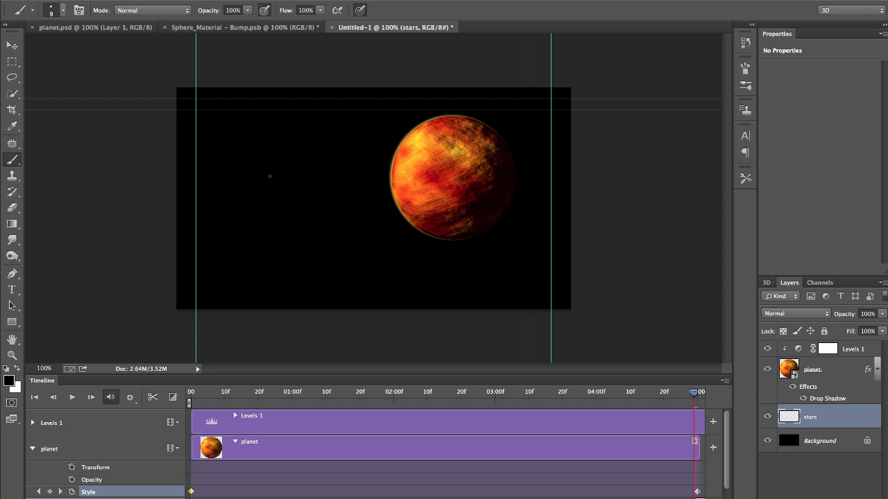
pyautogui.click(18, 369)
pyautogui.moveTo(211, 12); pyautogui.dragTo(177, 15)
pyautogui.moveTo(290, 14); pyautogui.dragTo(233, 10)
pyautogui.moveTo(214, 14); pyautogui.dragTo(201, 13)
pyautogui.moveTo(294, 11); pyautogui.dragTo(284, 15)
# Set the brush size to 154 px and its hardness to 0%.
pyautogui.rightClick(236, 165)
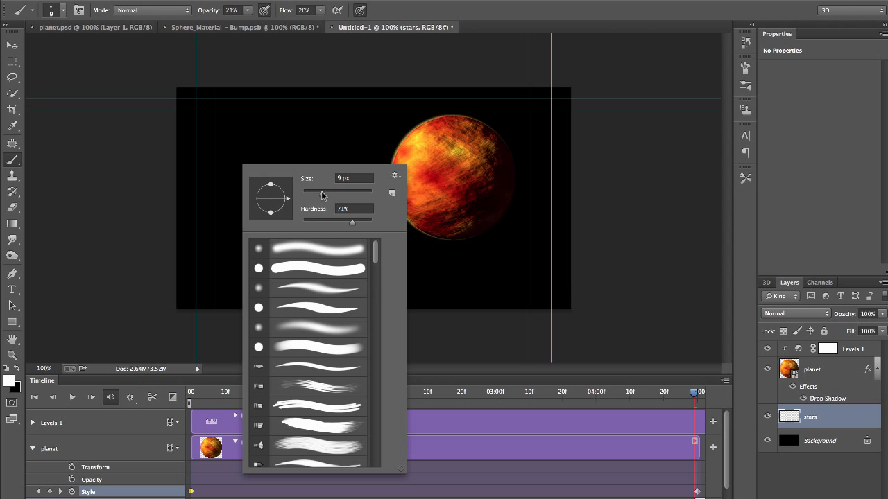
pyautogui.moveTo(321, 192); pyautogui.dragTo(329, 193)
pyautogui.click(342, 193)
pyautogui.moveTo(310, 220); pyautogui.dragTo(294, 223)
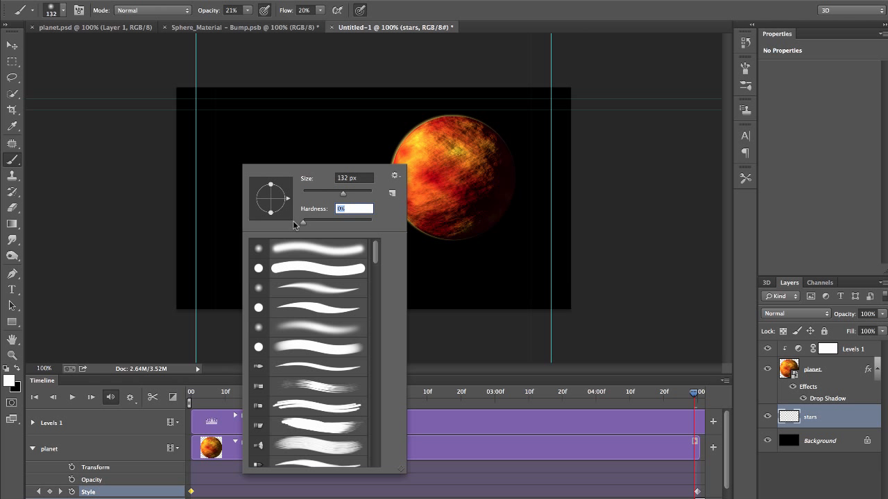
pyautogui.moveTo(349, 193); pyautogui.dragTo(337, 193)
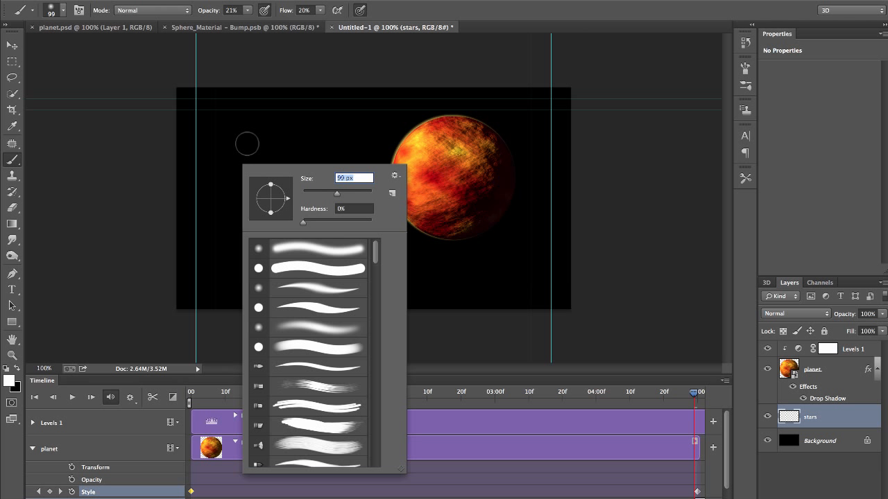
pyautogui.click(349, 196)
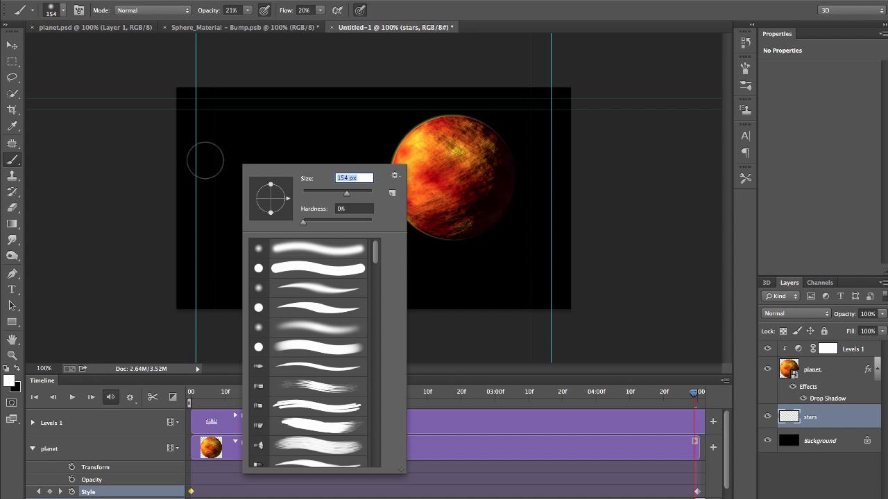
# Paint loose, soft white strokes across the black sky on the stars layer and set its blend mode to Dissolve.
pyautogui.moveTo(194, 161)
pyautogui.mouseDown()
pyautogui.moveTo(280, 124)
pyautogui.moveTo(274, 156)
pyautogui.moveTo(218, 217)
pyautogui.moveTo(317, 183)
pyautogui.moveTo(376, 133)
pyautogui.moveTo(349, 187)
pyautogui.moveTo(286, 242)
pyautogui.moveTo(385, 222)
pyautogui.moveTo(460, 142)
pyautogui.moveTo(390, 289)
pyautogui.moveTo(520, 235)
pyautogui.moveTo(495, 285)
pyautogui.moveTo(523, 272)
pyautogui.moveTo(545, 188)
pyautogui.moveTo(511, 175)
pyautogui.moveTo(497, 134)
pyautogui.moveTo(427, 119)
pyautogui.moveTo(351, 196)
pyautogui.moveTo(224, 284)
pyautogui.moveTo(271, 184)
pyautogui.moveTo(310, 136)
pyautogui.moveTo(236, 126)
pyautogui.moveTo(174, 187)
pyautogui.moveTo(171, 127)
pyautogui.moveTo(207, 104)
pyautogui.moveTo(205, 237)
pyautogui.moveTo(228, 246)
pyautogui.mouseUp()
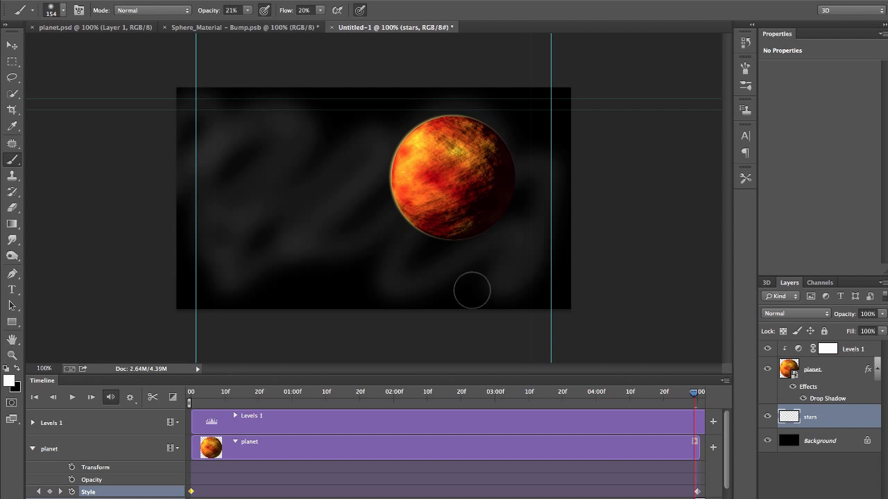
pyautogui.click(797, 318)
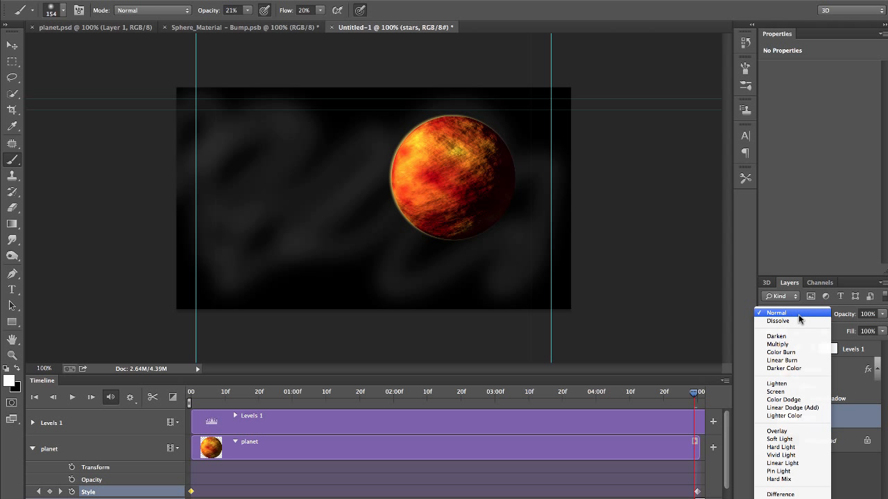
pyautogui.click(778, 322)
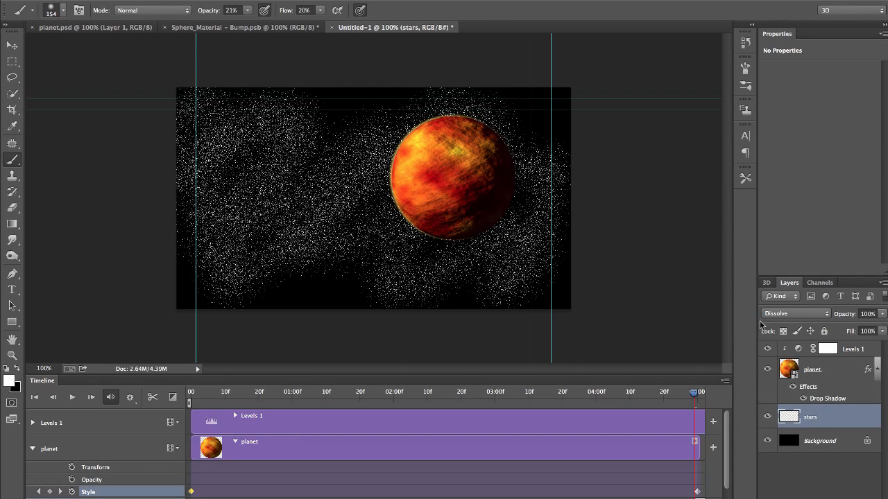
# Reduce the stars layer's opacity to 8% and paint more strokes to fill in areas of the star field.
pyautogui.hotkey('ctrl', '+')
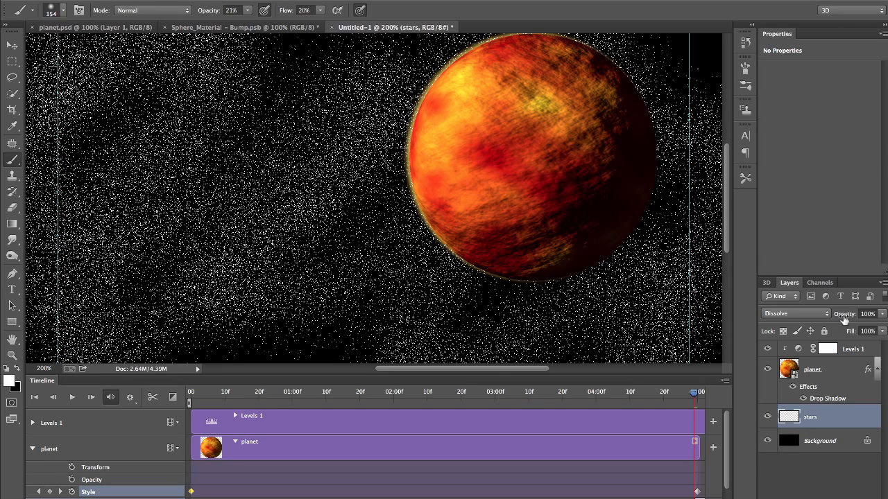
pyautogui.moveTo(847, 318)
pyautogui.mouseDown()
pyautogui.moveTo(831, 318)
pyautogui.moveTo(844, 317)
pyautogui.mouseUp()
pyautogui.hotkey('ctrl', '-')
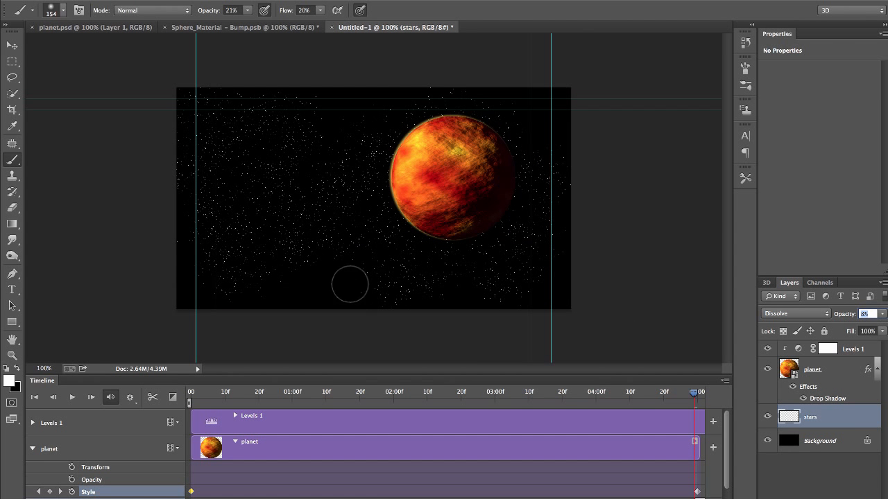
pyautogui.moveTo(360, 263)
pyautogui.mouseDown()
pyautogui.moveTo(306, 283)
pyautogui.moveTo(301, 261)
pyautogui.moveTo(314, 191)
pyautogui.moveTo(349, 115)
pyautogui.moveTo(259, 157)
pyautogui.moveTo(170, 276)
pyautogui.moveTo(366, 122)
pyautogui.moveTo(396, 112)
pyautogui.moveTo(328, 203)
pyautogui.moveTo(376, 159)
pyautogui.moveTo(353, 207)
pyautogui.moveTo(395, 223)
pyautogui.moveTo(407, 200)
pyautogui.moveTo(353, 206)
pyautogui.moveTo(280, 157)
pyautogui.mouseUp()
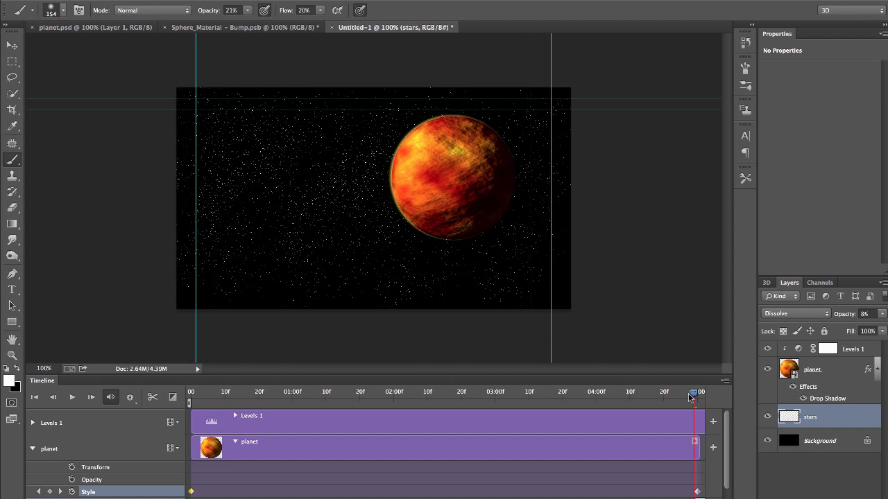
# Move the stars clip to the start of the timeline, check the stars midway through the animation, and collapse the planet track's properties.
pyautogui.moveTo(692, 394); pyautogui.dragTo(447, 403)
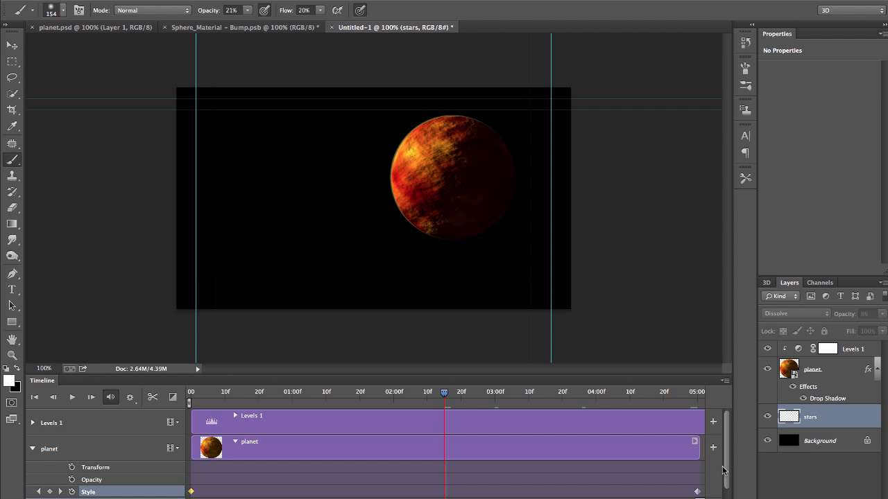
pyautogui.moveTo(722, 470); pyautogui.dragTo(728, 494)
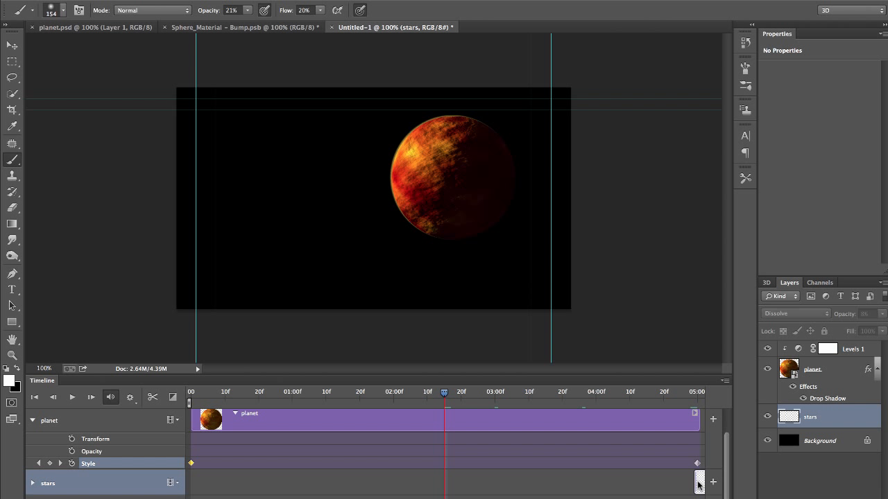
pyautogui.moveTo(699, 483)
pyautogui.mouseDown()
pyautogui.moveTo(256, 494)
pyautogui.moveTo(194, 486)
pyautogui.mouseUp()
pyautogui.moveTo(403, 395); pyautogui.dragTo(369, 400)
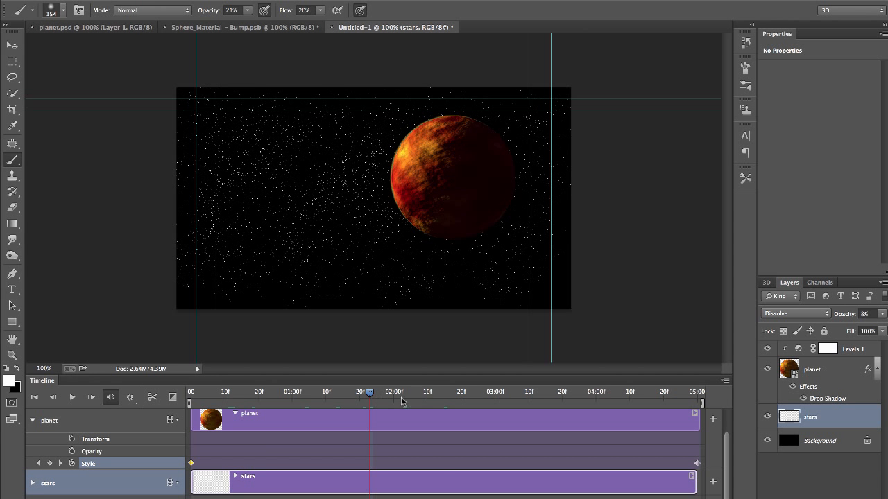
pyautogui.click(444, 395)
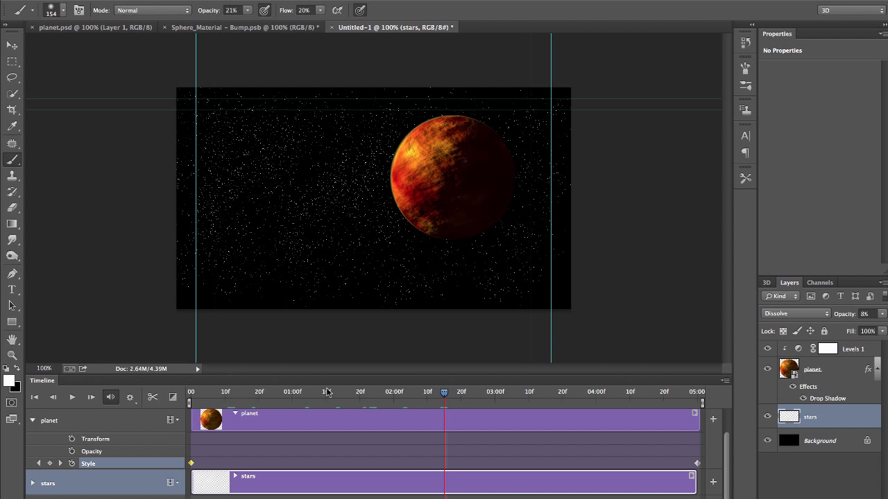
pyautogui.scroll(1, 187, 448)
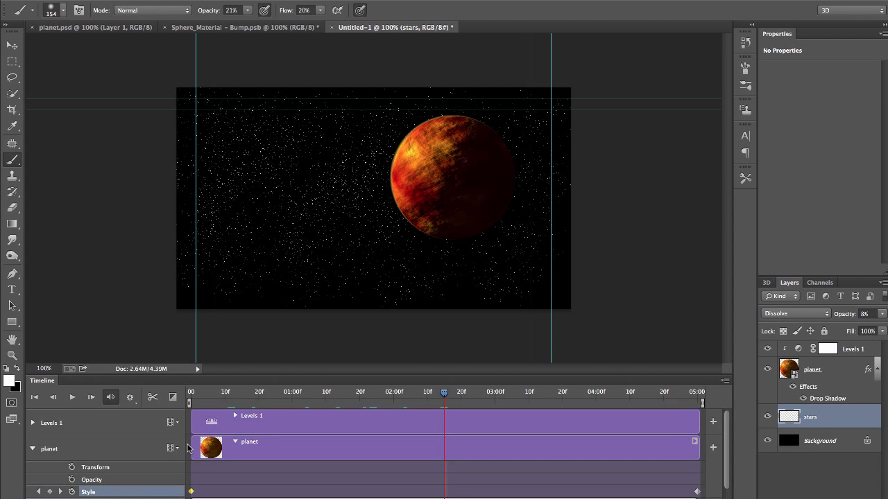
pyautogui.click(31, 449)
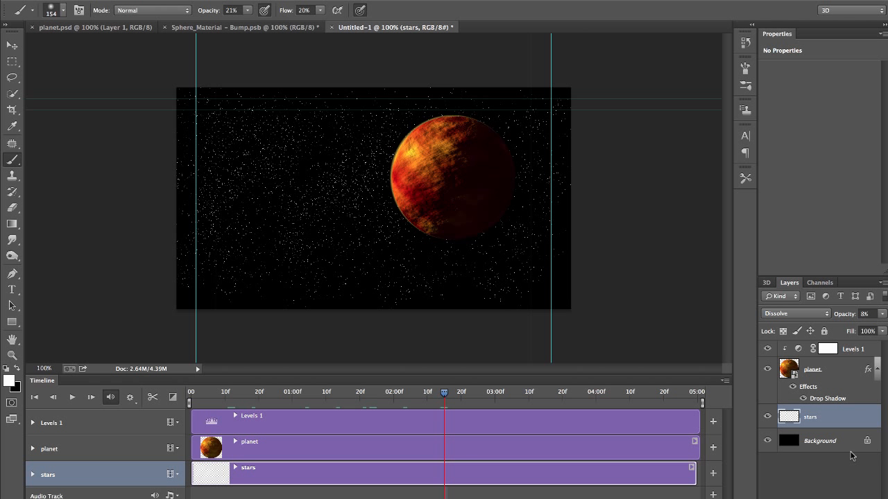
# Create a new layer above Levels 1 and move its clip to the start of the timeline.
pyautogui.click(832, 349)
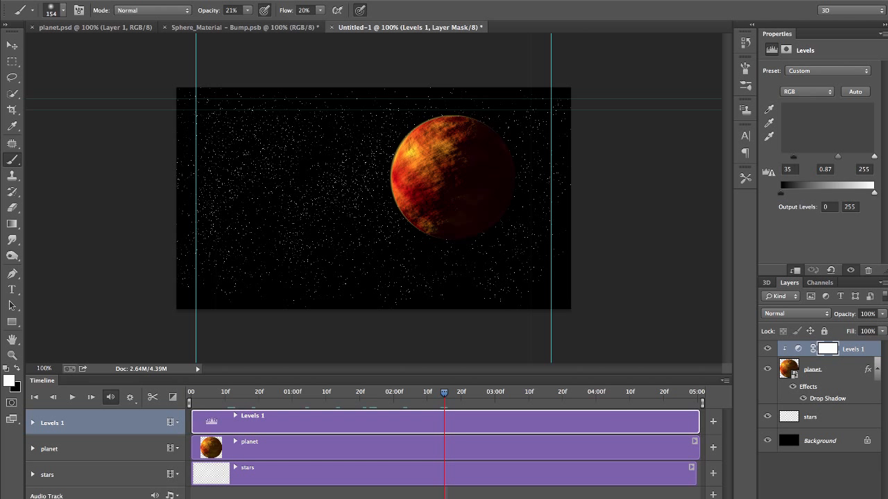
pyautogui.hotkey('ctrl', 'alt', 'shift', 'n')
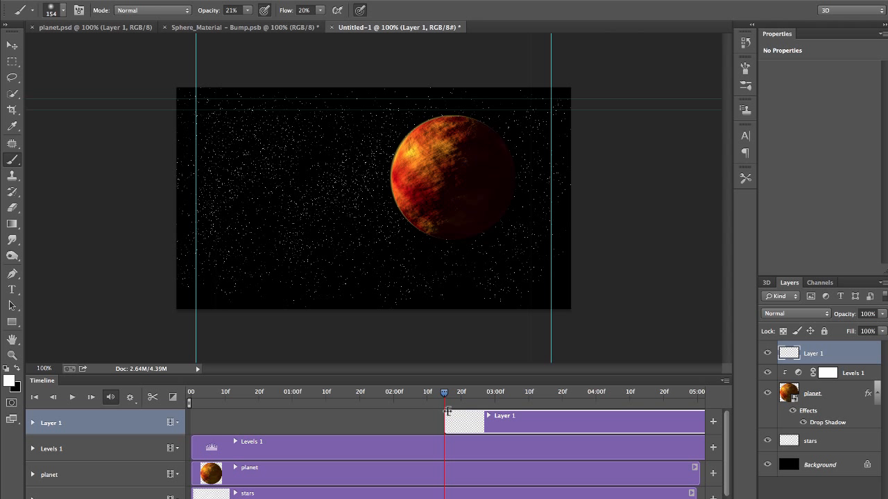
pyautogui.moveTo(536, 424); pyautogui.dragTo(281, 418)
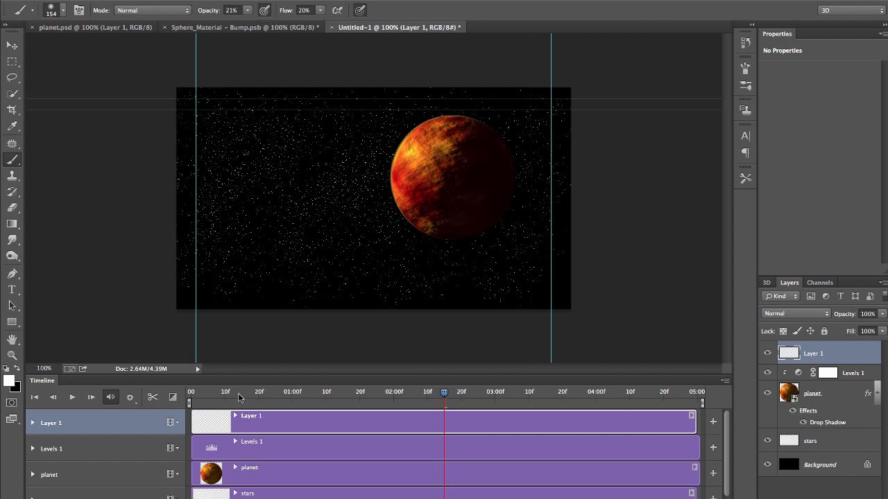
# Return the playhead to the start of the timeline, fill Layer 1 with black and set its blend mode to Screen.
pyautogui.click(200, 393)
pyautogui.click(187, 393)
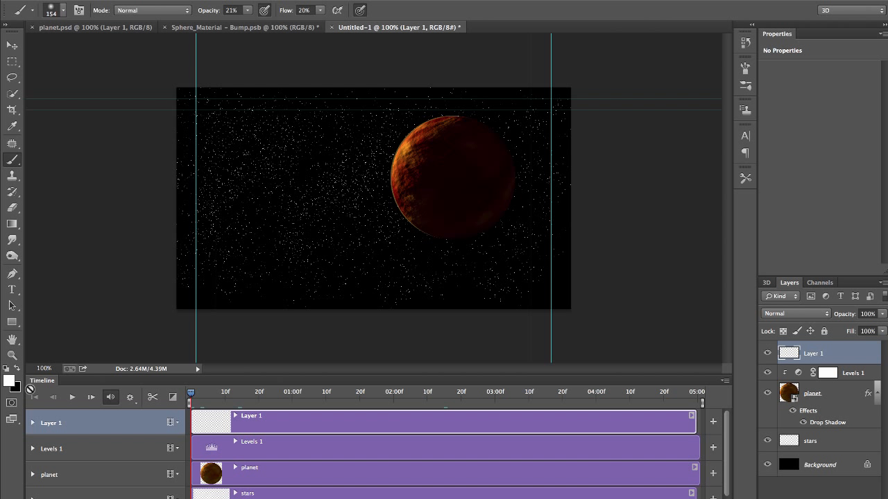
pyautogui.hotkey('ctrl', 'BackSpace')
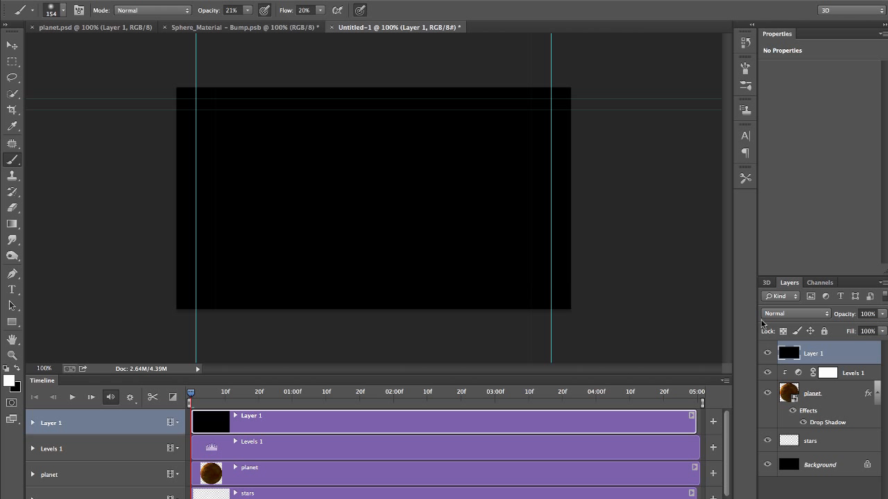
pyautogui.click(786, 317)
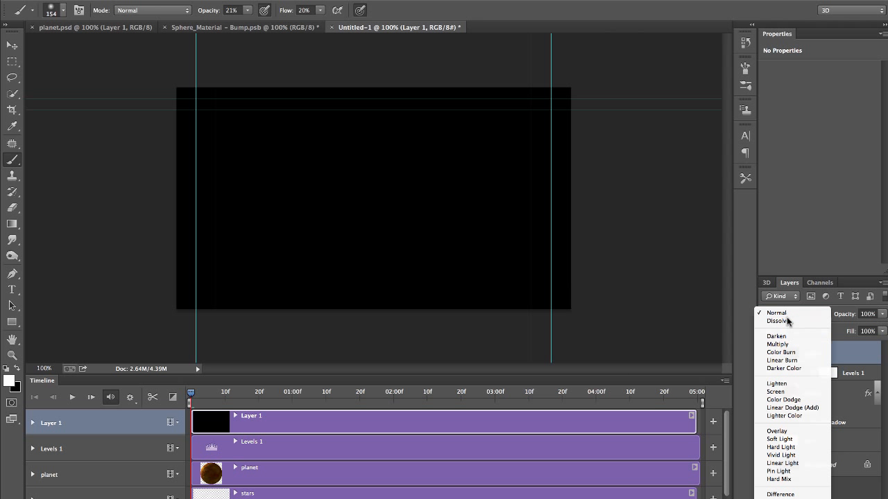
pyautogui.click(775, 392)
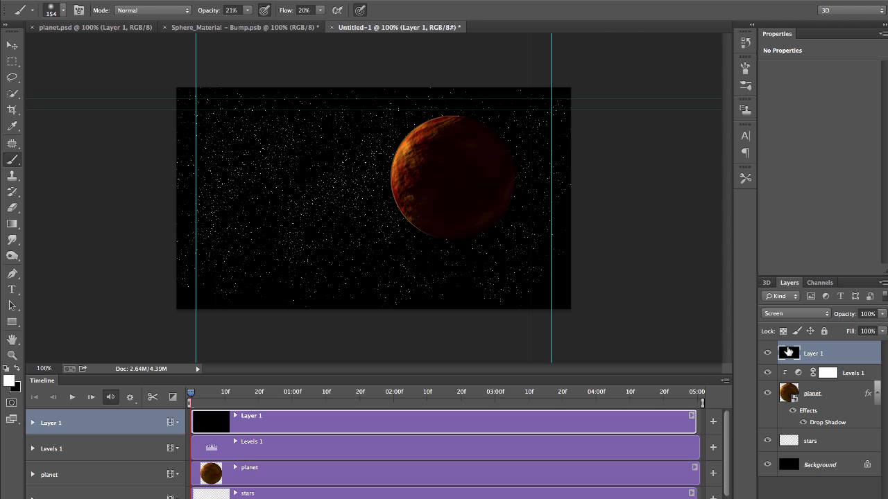
pyautogui.click(291, 0)
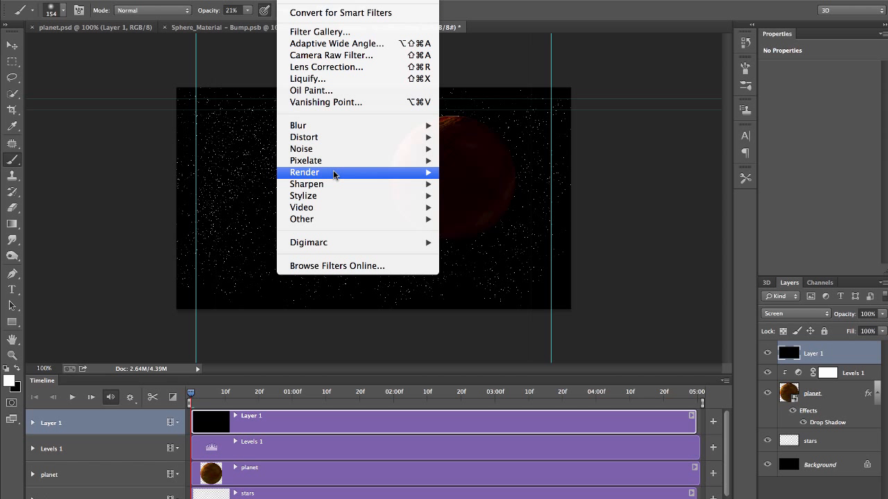
pyautogui.moveTo(336, 174)
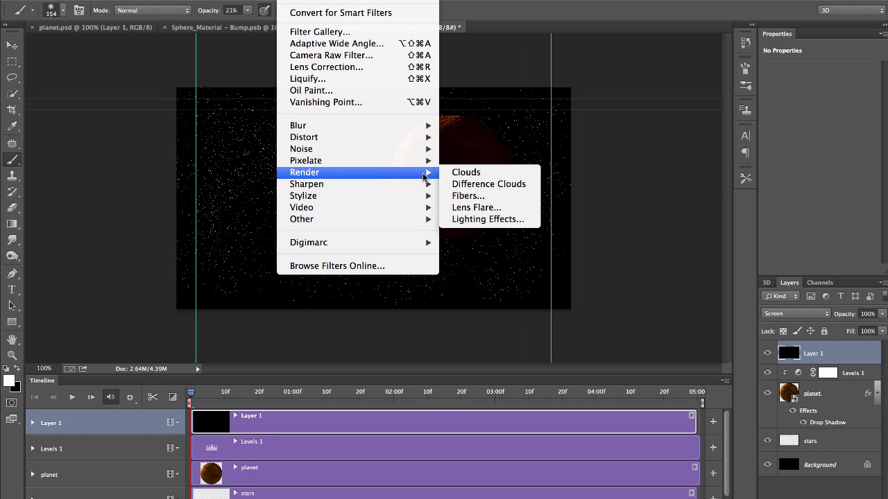
pyautogui.click(502, 208)
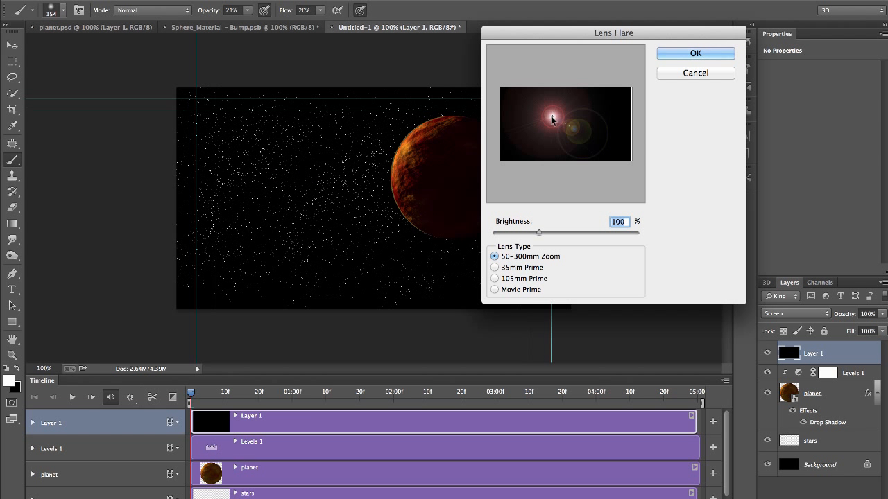
pyautogui.moveTo(551, 118); pyautogui.dragTo(573, 111)
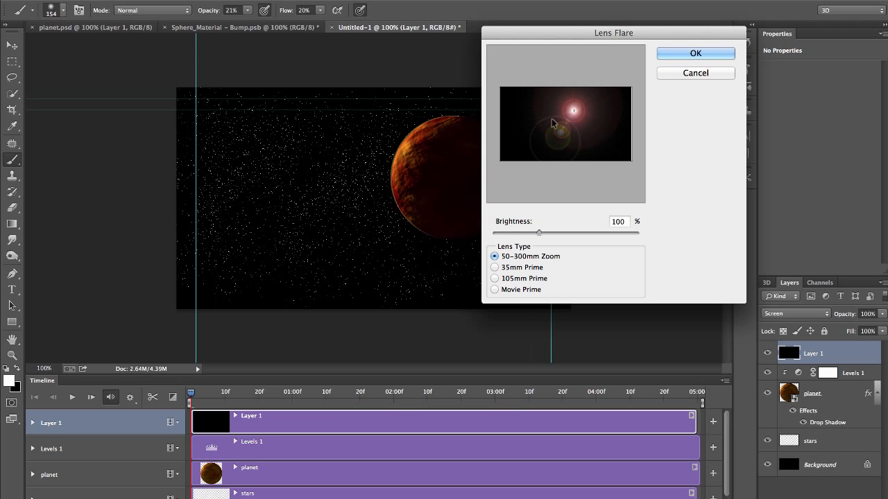
pyautogui.click(691, 75)
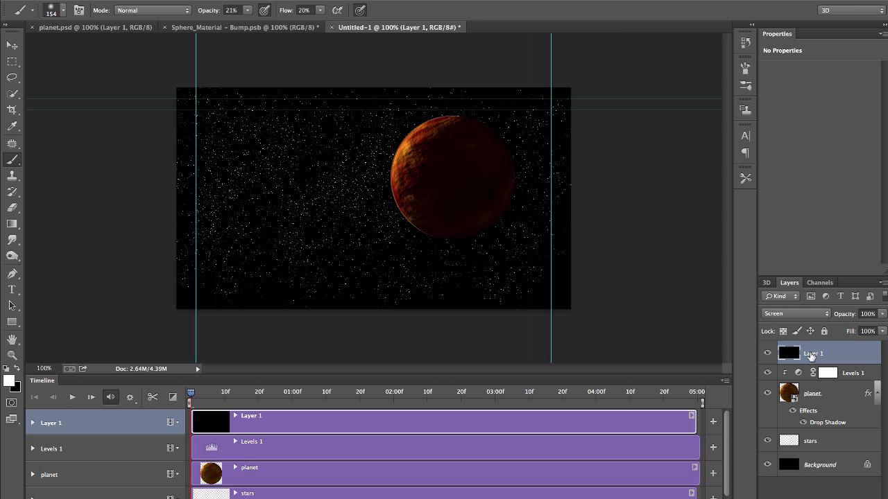
# Convert Layer 1 to a smart object and apply a 50-300mm Zoom Lens Flare at 100% brightness over the planet's lit side.
pyautogui.rightClick(816, 356)
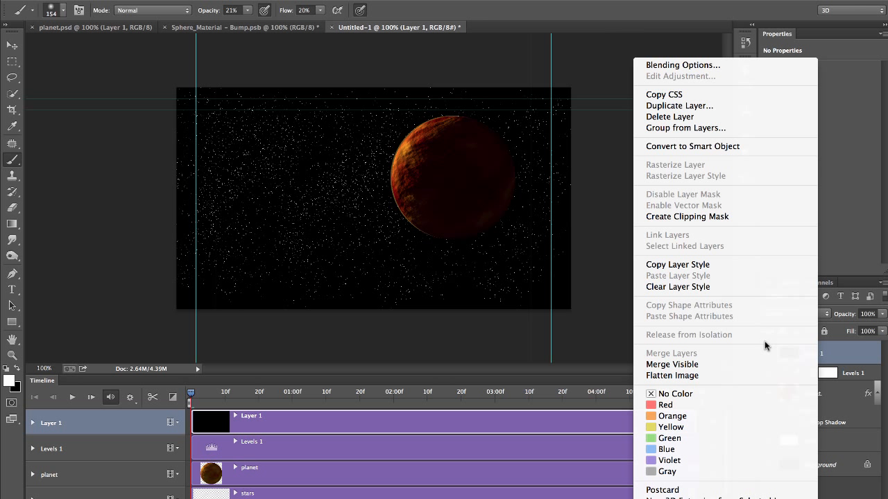
pyautogui.click(707, 147)
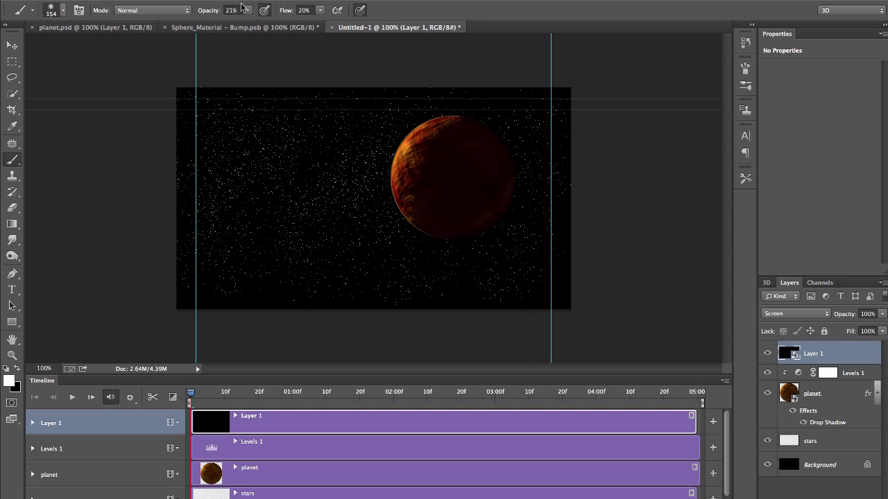
pyautogui.click(292, 1)
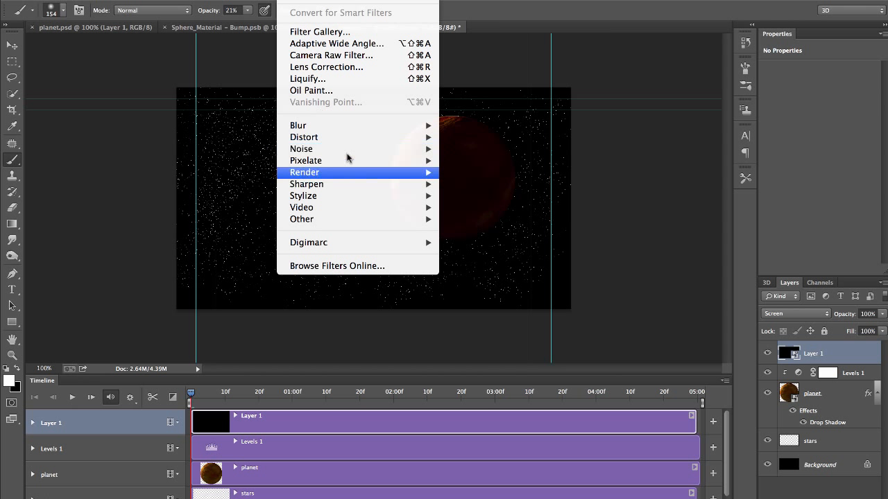
pyautogui.moveTo(366, 174)
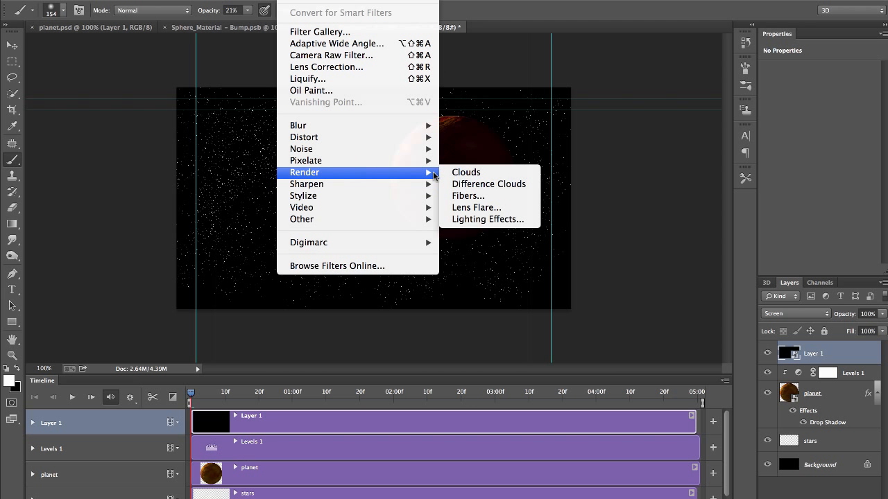
pyautogui.click(484, 210)
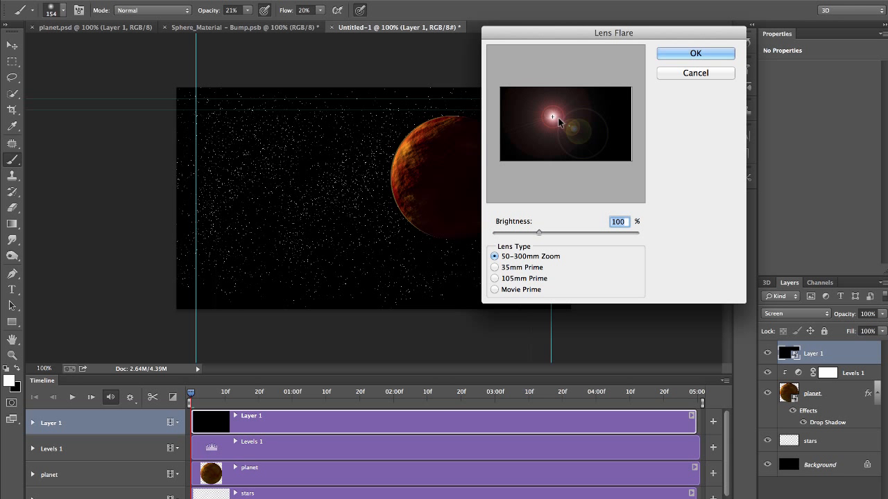
pyautogui.click(558, 116)
pyautogui.click(583, 117)
pyautogui.click(694, 54)
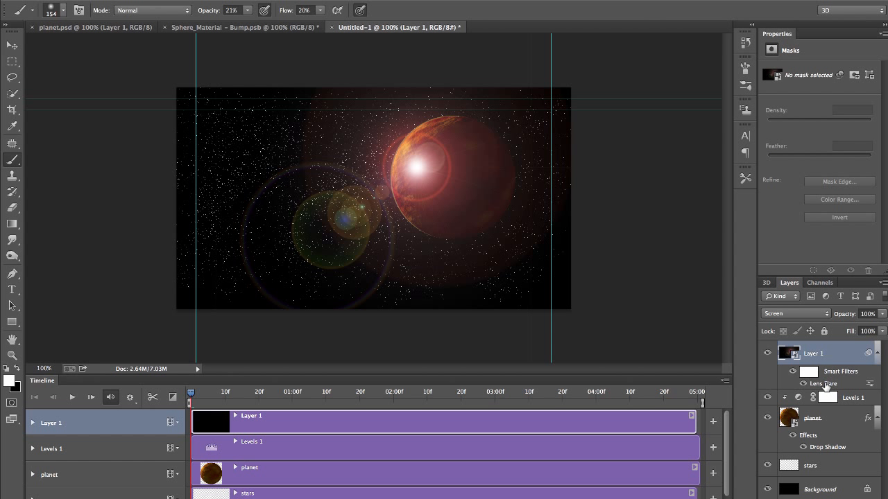
# Re-edit the Lens Flare smart filter until the flare's centre sits on the planet's upper-left edge.
pyautogui.doubleClick(823, 383)
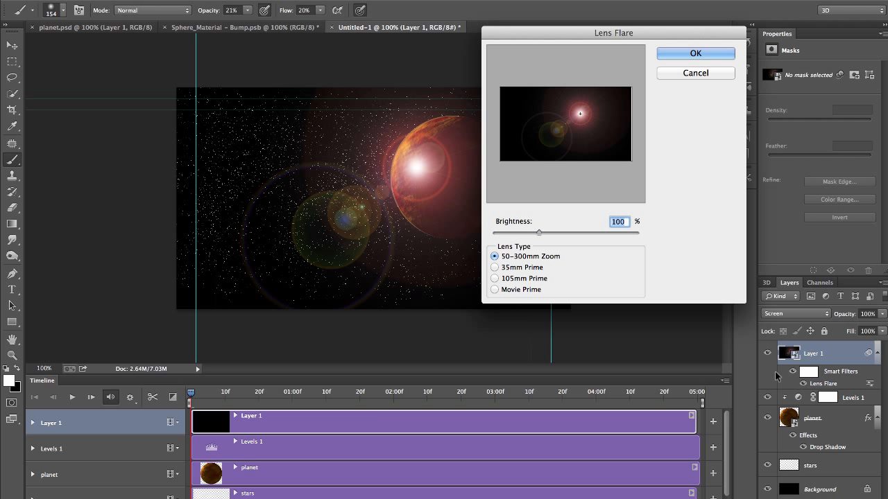
pyautogui.moveTo(587, 113); pyautogui.dragTo(574, 112)
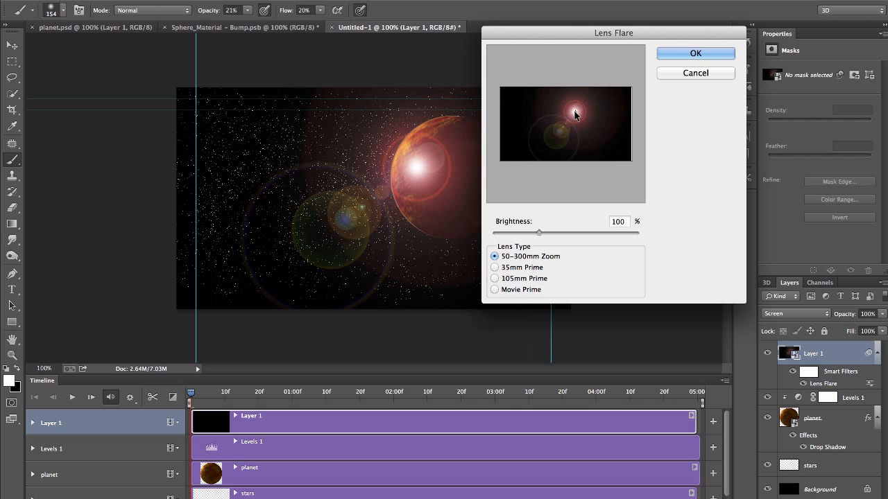
pyautogui.click(681, 56)
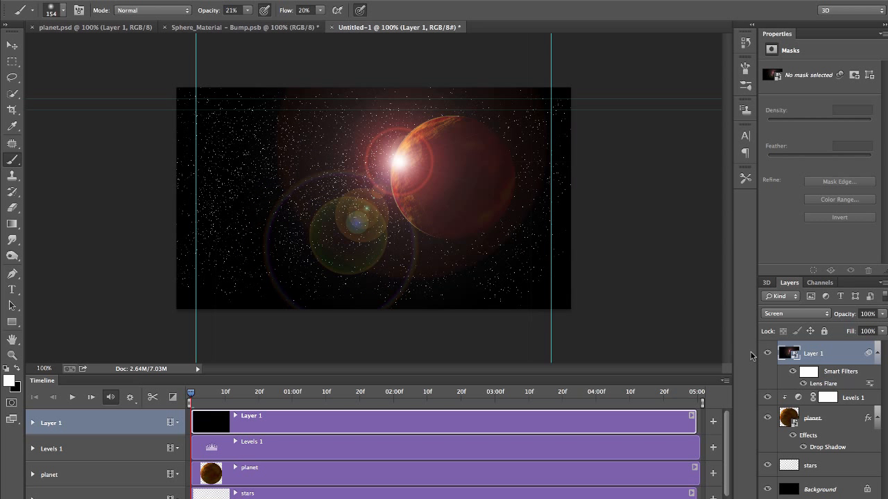
pyautogui.doubleClick(825, 383)
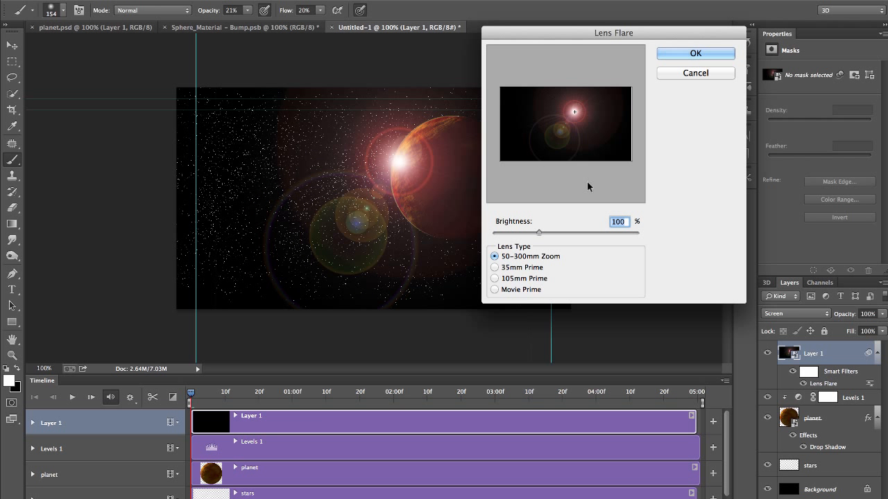
pyautogui.moveTo(575, 113); pyautogui.dragTo(570, 109)
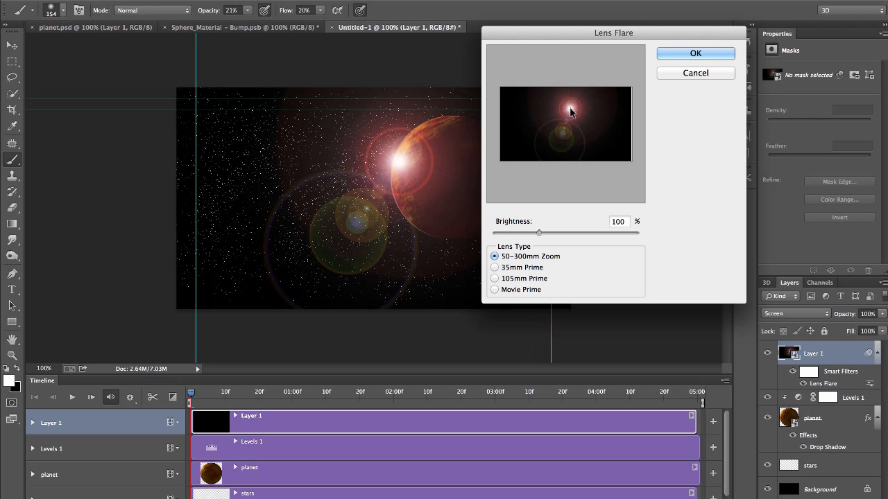
pyautogui.click(695, 53)
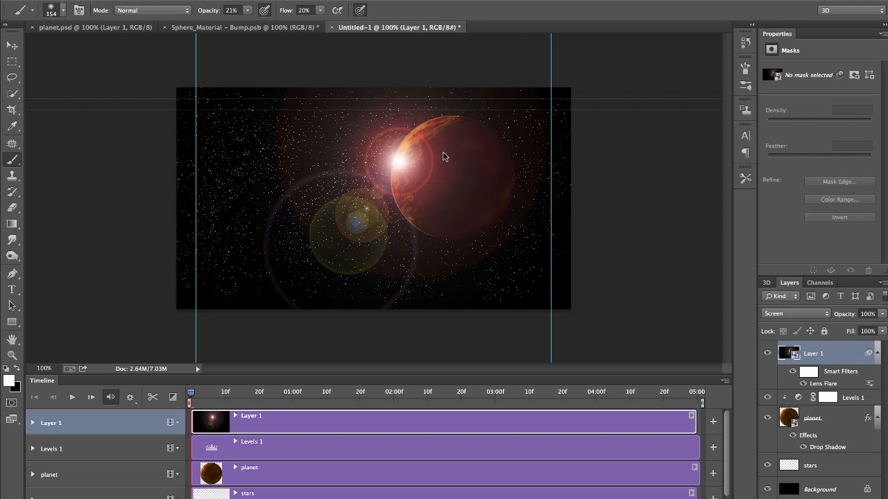
pyautogui.doubleClick(812, 386)
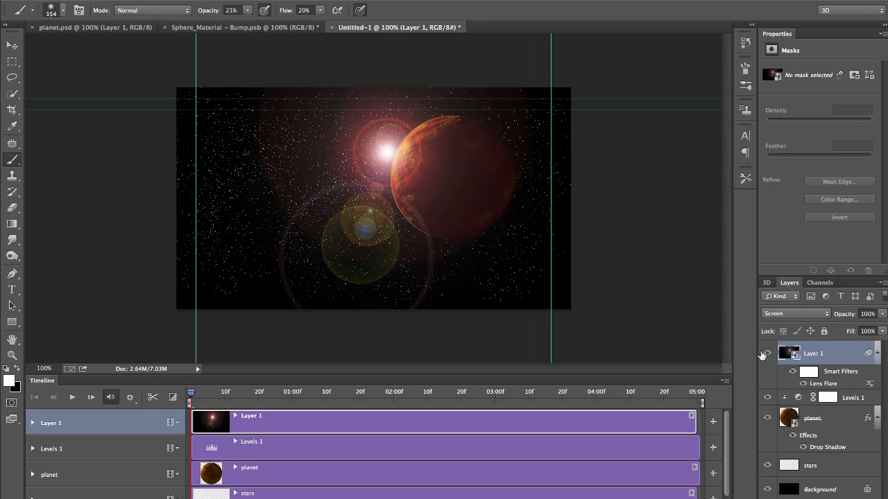
pyautogui.moveTo(571, 111); pyautogui.dragTo(575, 112)
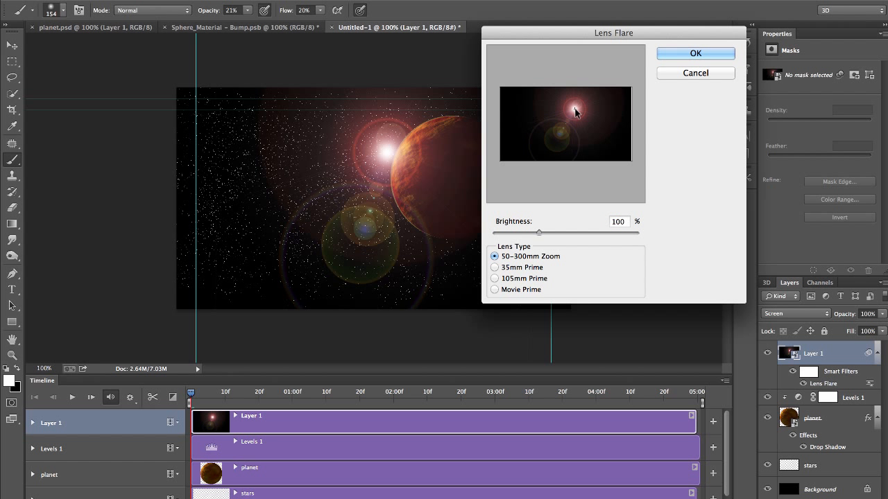
pyautogui.click(667, 56)
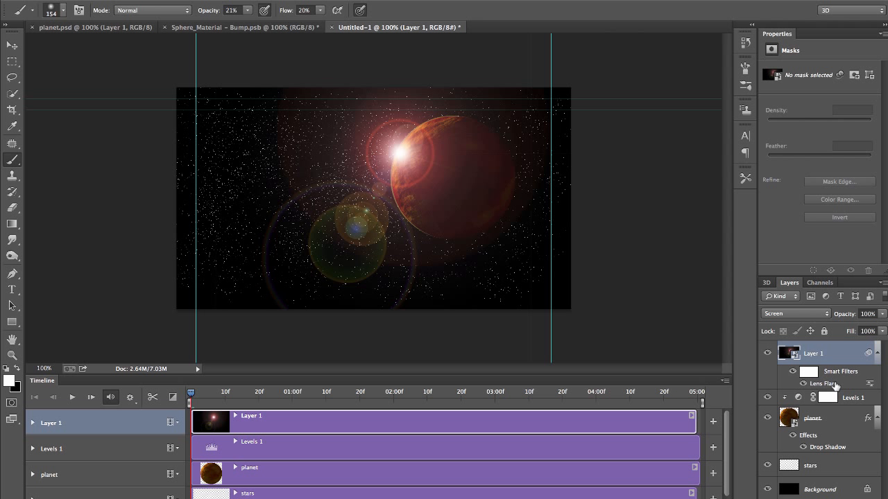
# Lower Layer 1's opacity to 15% and add Opacity and Transform keyframes at the start of the timeline.
pyautogui.click(32, 423)
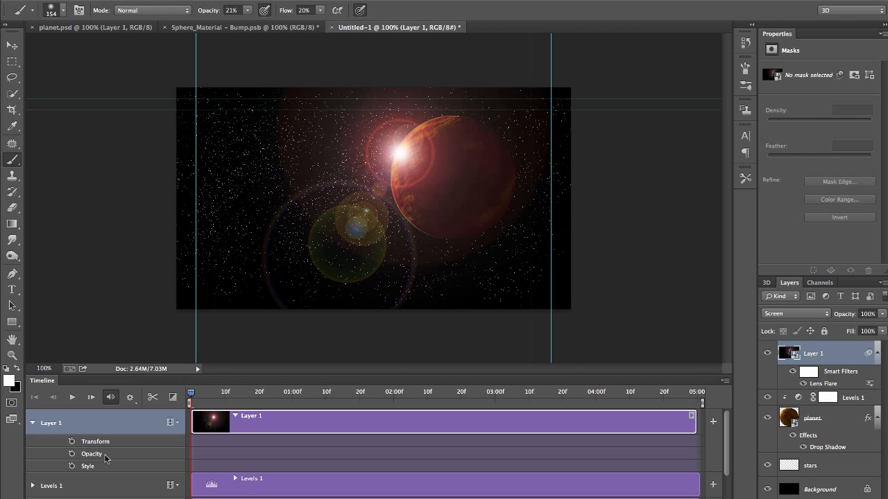
pyautogui.click(33, 422)
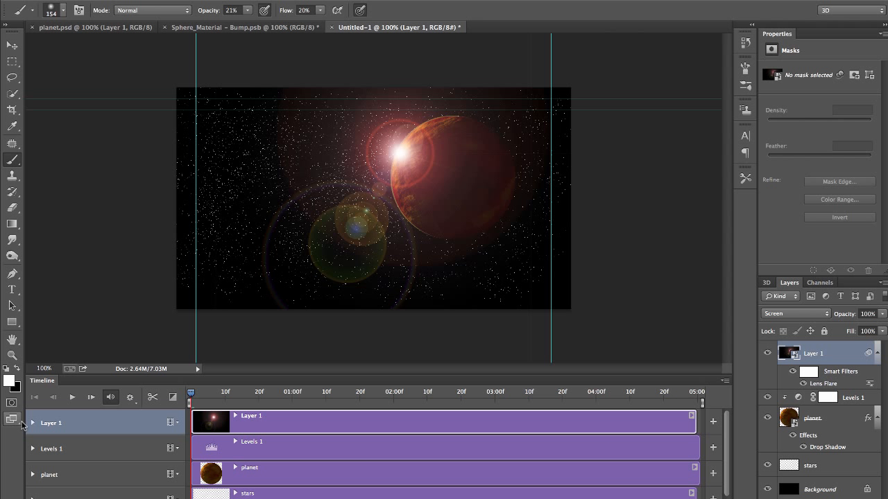
pyautogui.click(33, 423)
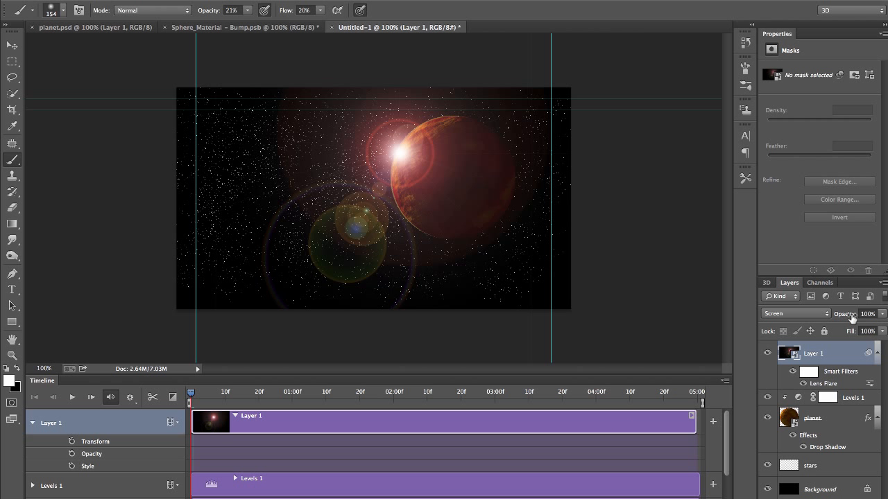
pyautogui.moveTo(853, 316); pyautogui.dragTo(835, 317)
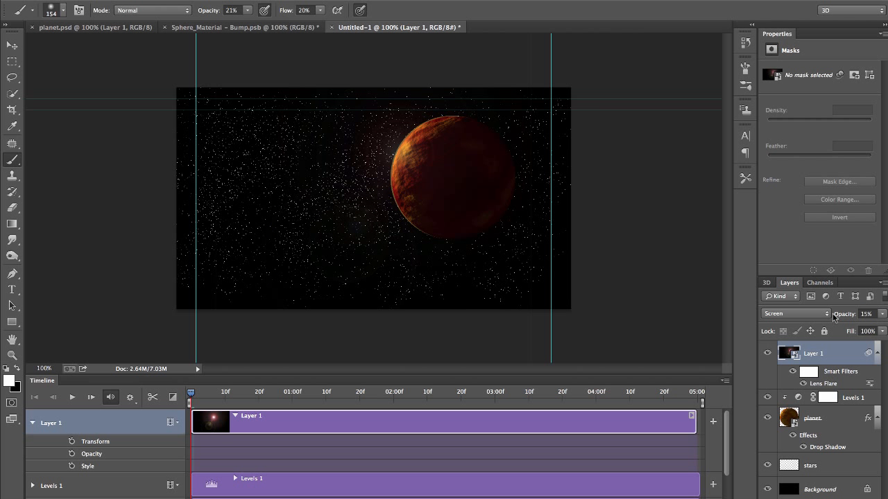
pyautogui.click(72, 454)
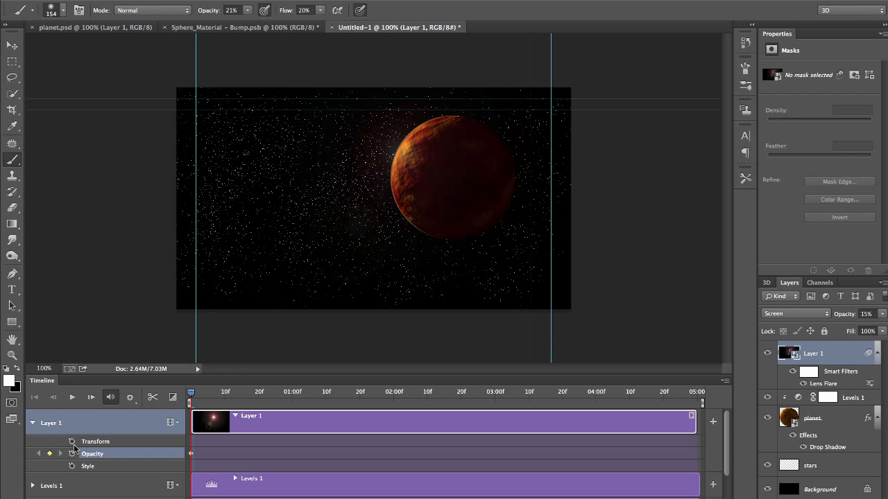
pyautogui.click(72, 441)
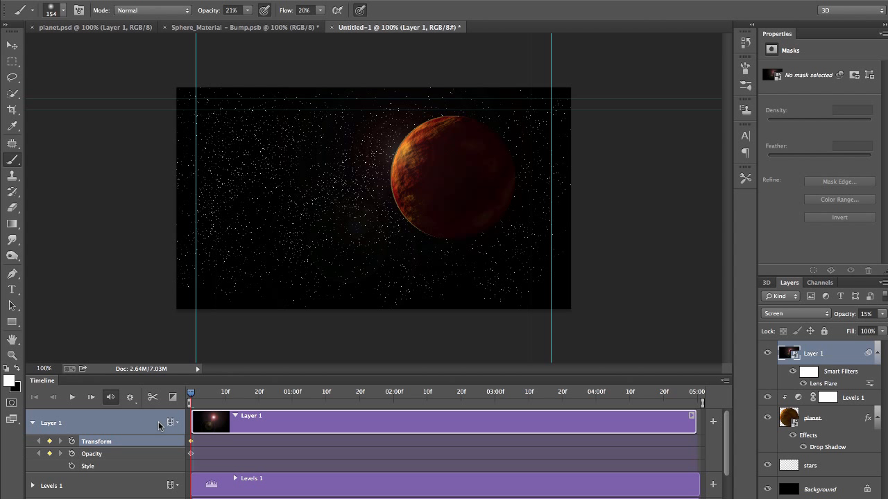
# Extend Layer 1's clip to the end of the timeline and keyframe its opacity at 100% there.
pyautogui.moveTo(192, 396); pyautogui.dragTo(706, 401)
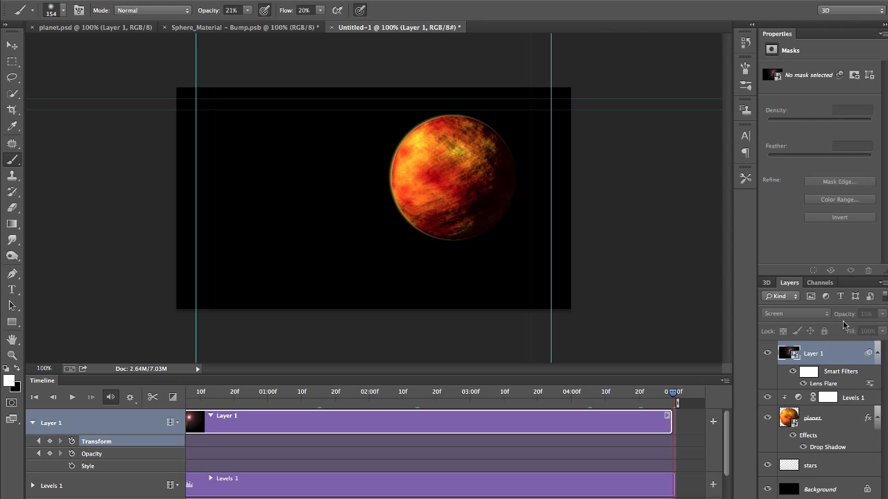
pyautogui.moveTo(668, 414); pyautogui.dragTo(674, 416)
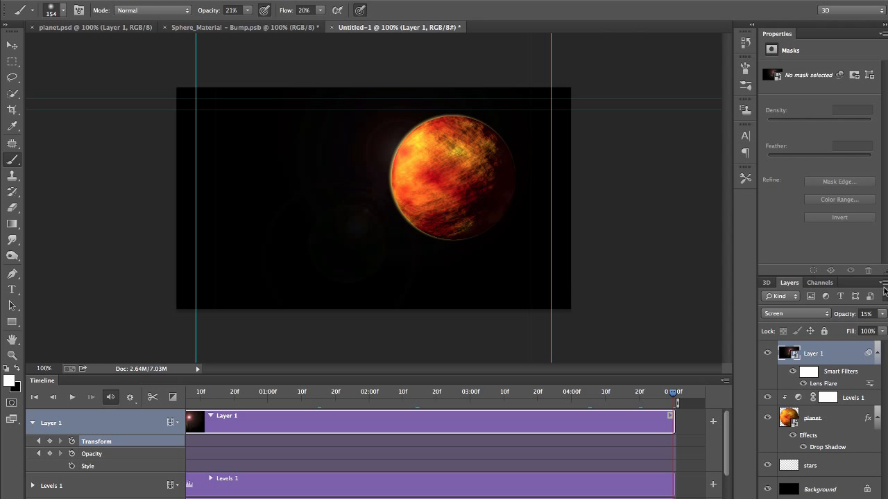
pyautogui.click(842, 317)
pyautogui.write('100')
pyautogui.press('Return')
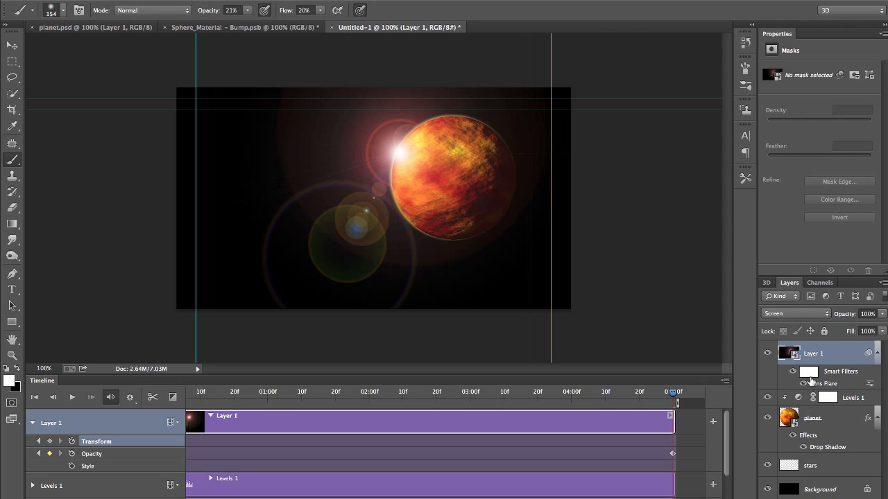
# Shift the lens flare slightly up and left off the planet's edge to set an ending Transform keyframe.
pyautogui.click(12, 45)
pyautogui.moveTo(420, 161); pyautogui.dragTo(409, 151)
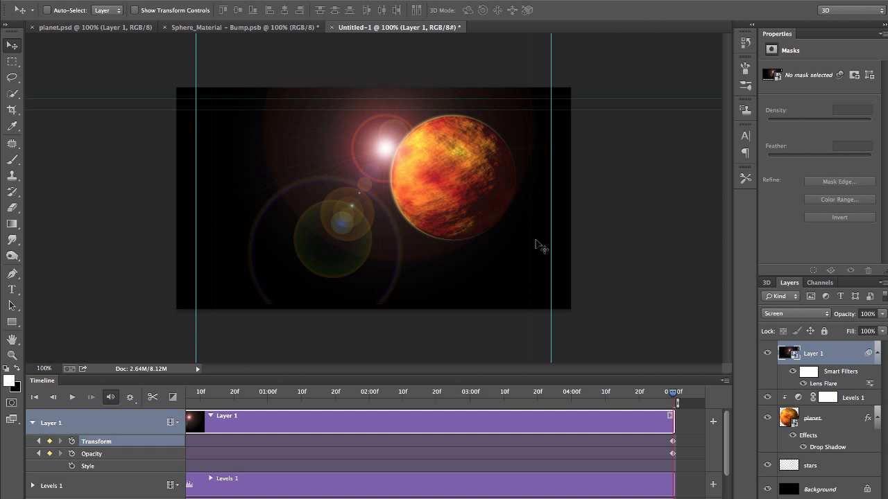
pyautogui.scroll(-3, 678, 475)
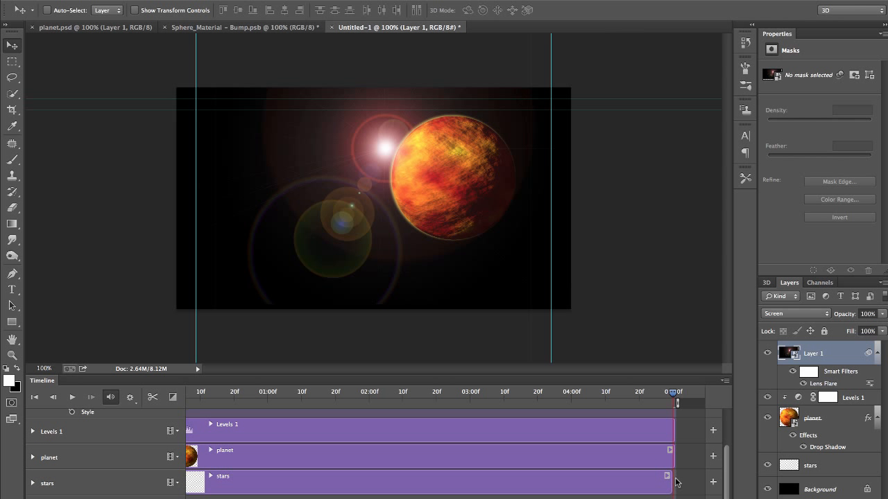
# Extend the stars clip to the end of the timeline and scrub back to preview the flare animation.
pyautogui.moveTo(670, 484); pyautogui.dragTo(674, 484)
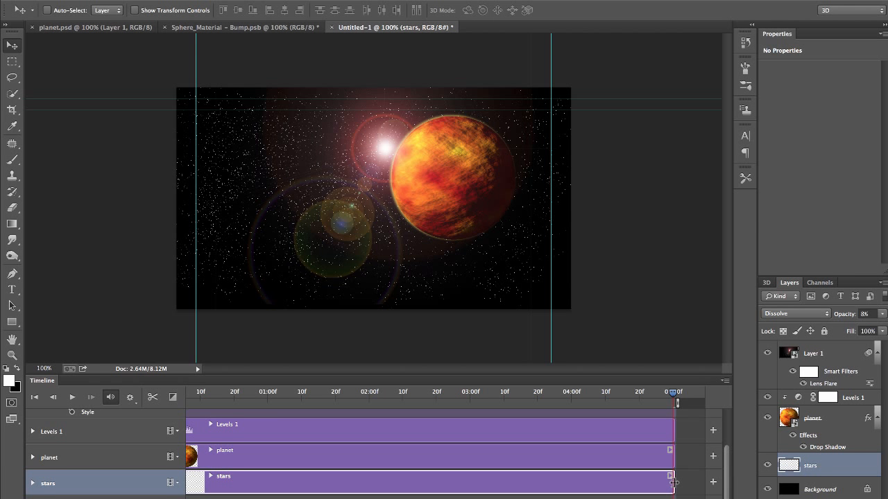
pyautogui.scroll(3, 674, 483)
pyautogui.moveTo(672, 392); pyautogui.dragTo(508, 400)
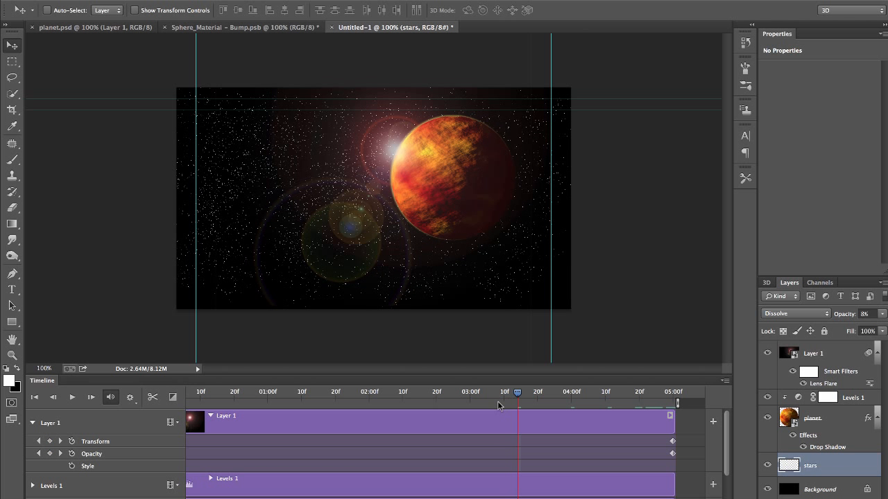
# Keyframe Layer 1's current opacity at 01:10f and 100% opacity at 01:20f, and scrub through to preview the flare's brightening.
pyautogui.moveTo(508, 404)
pyautogui.mouseDown()
pyautogui.moveTo(500, 395)
pyautogui.moveTo(263, 395)
pyautogui.moveTo(319, 393)
pyautogui.moveTo(302, 394)
pyautogui.mouseUp()
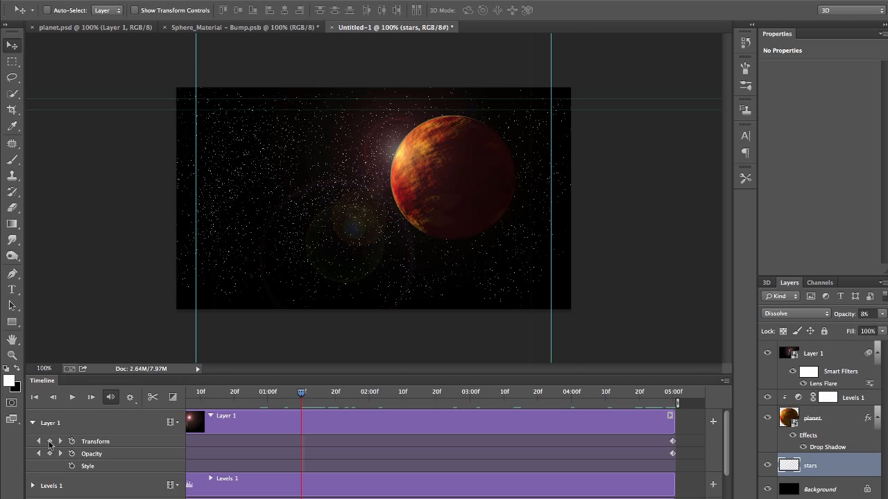
pyautogui.click(50, 454)
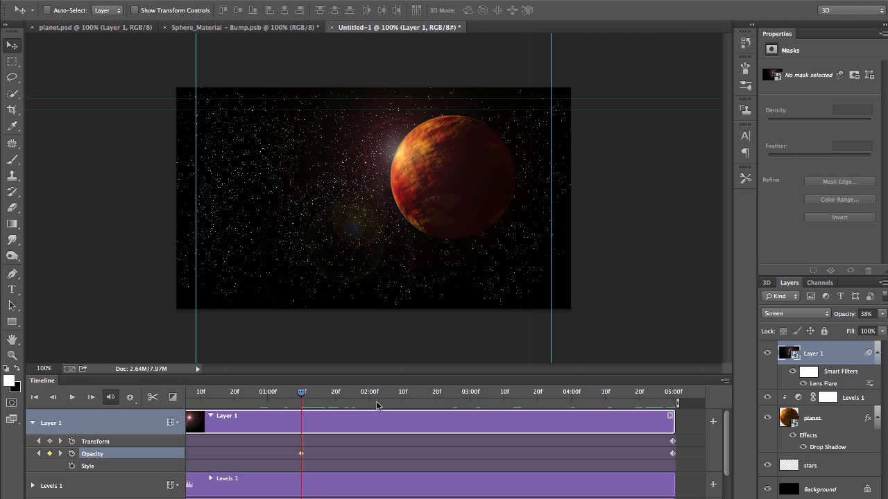
pyautogui.moveTo(301, 397); pyautogui.dragTo(335, 394)
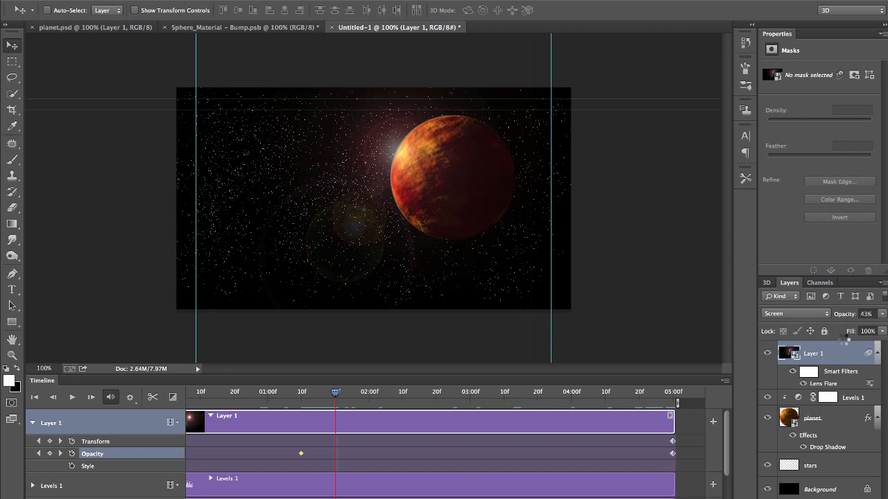
pyautogui.moveTo(846, 316); pyautogui.dragTo(885, 317)
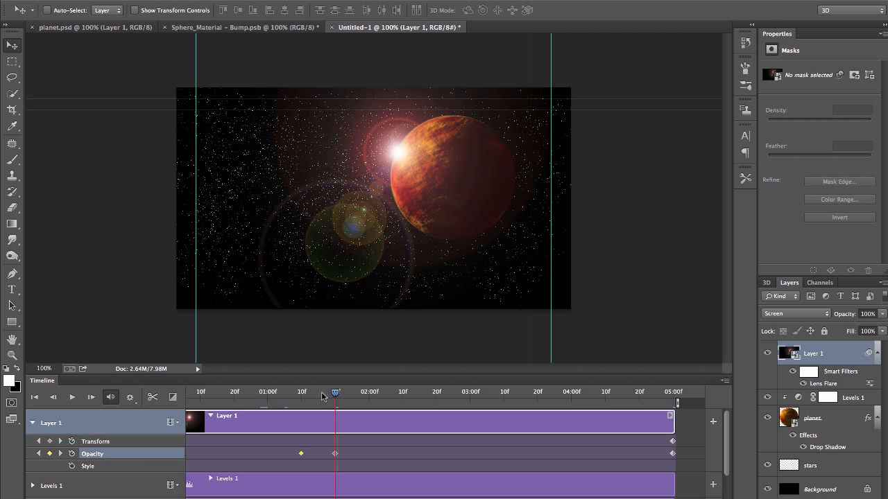
pyautogui.moveTo(261, 396); pyautogui.dragTo(490, 394)
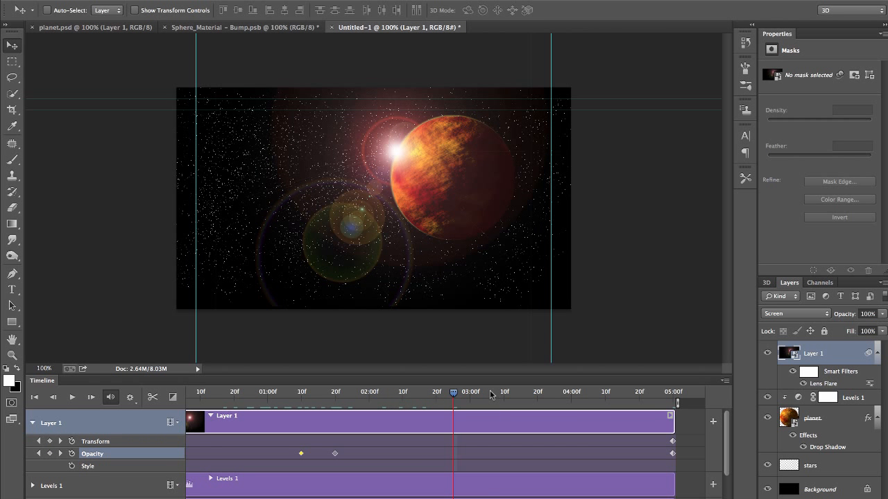